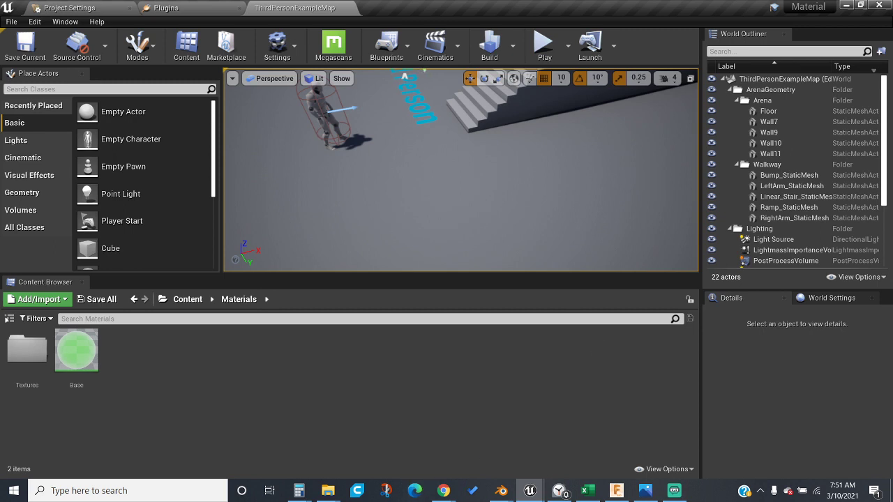
Examine the translucent green bump mesh on the walkway up close and from across the arena.
{"action": "right_click_drag", "start_coordinate": [314, 139], "coordinate": [352, 266]}
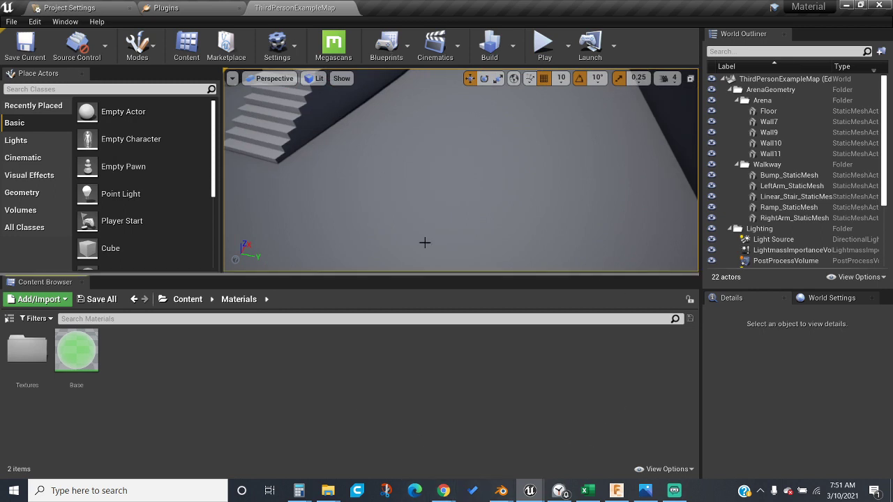
{"action": "mouse_move", "coordinate": [424, 243]}
{"action": "right_mouse_down"}
{"action": "mouse_move", "coordinate": [474, 255]}
{"action": "mouse_move", "coordinate": [481, 246]}
{"action": "mouse_move", "coordinate": [513, 249]}
{"action": "mouse_move", "coordinate": [425, 243]}
{"action": "right_mouse_up"}
{"action": "left_click", "coordinate": [377, 137]}
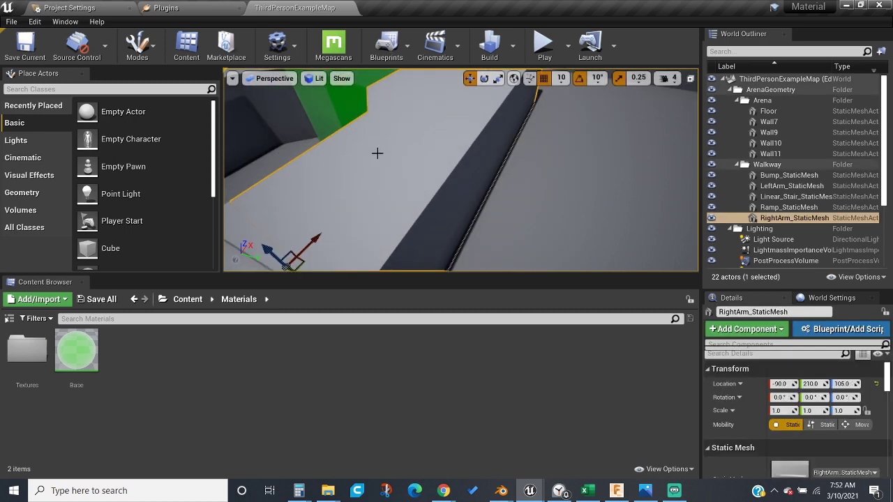
{"action": "key", "text": "f"}
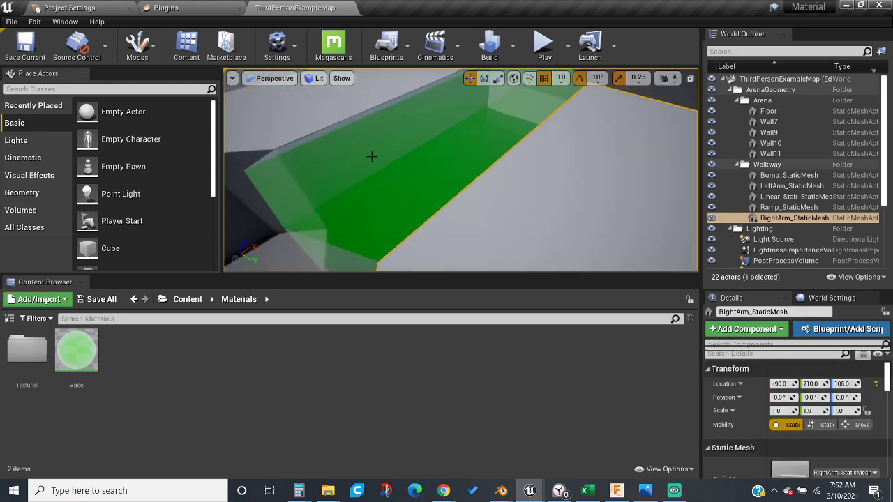
{"action": "scroll", "coordinate": [369, 169], "scroll_direction": "up", "scroll_amount": 2}
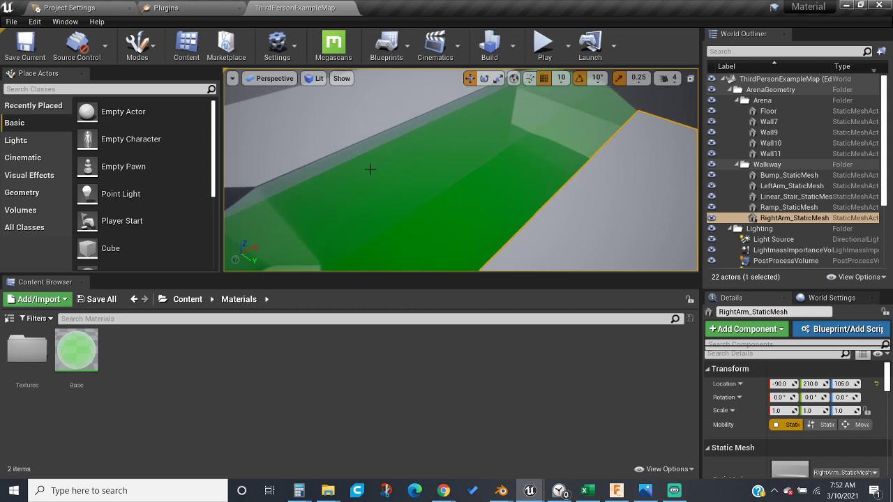
{"action": "right_click_drag", "start_coordinate": [422, 193], "coordinate": [496, 208]}
{"action": "key", "text": "s"}
{"action": "key", "text": "w"}
{"action": "key", "text": "s"}
{"action": "left_click", "coordinate": [482, 92]}
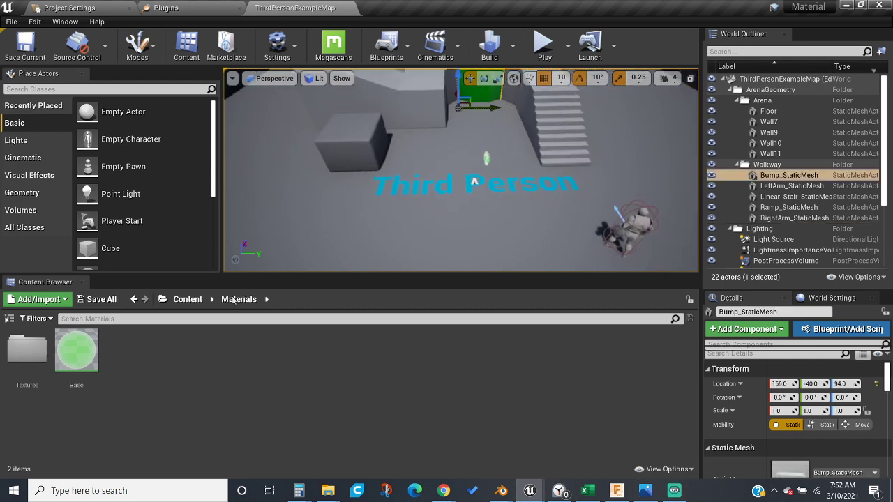
Open the Base material and dock its editor alongside the level's tabs, with the whole node graph in view.
{"action": "double_click", "coordinate": [76, 353]}
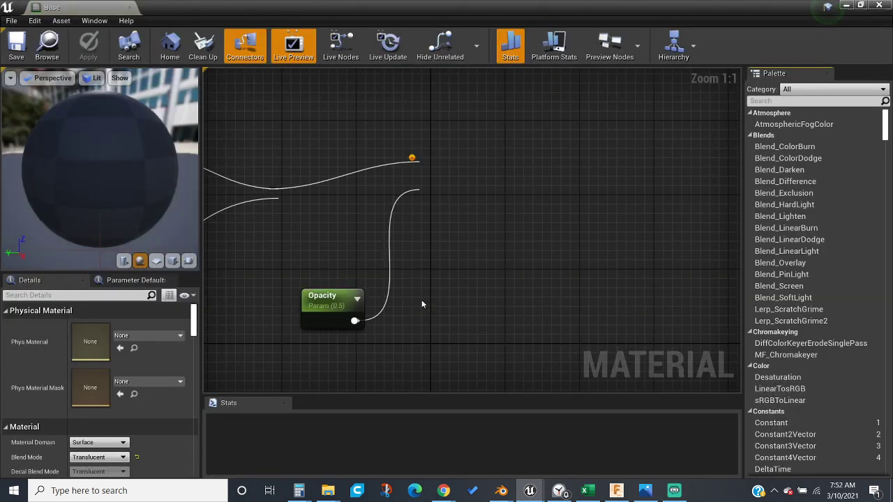
{"action": "left_click_drag", "start_coordinate": [69, 4], "coordinate": [436, 3]}
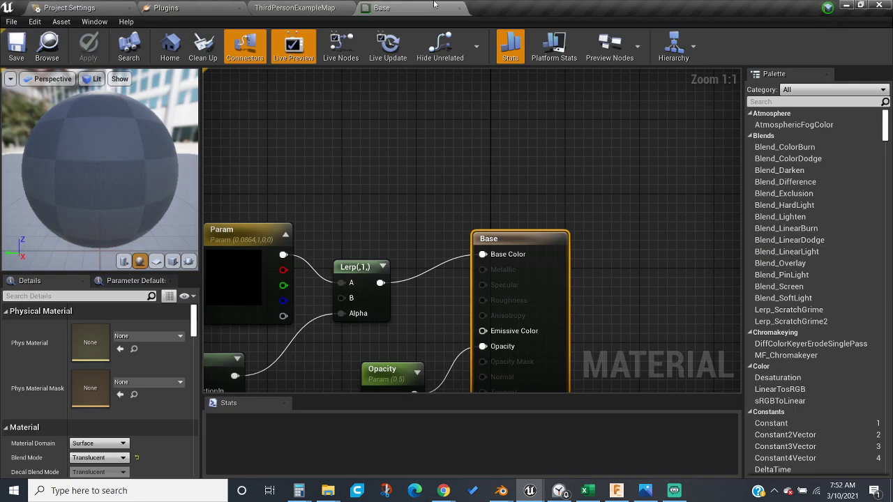
{"action": "left_click", "coordinate": [411, 212]}
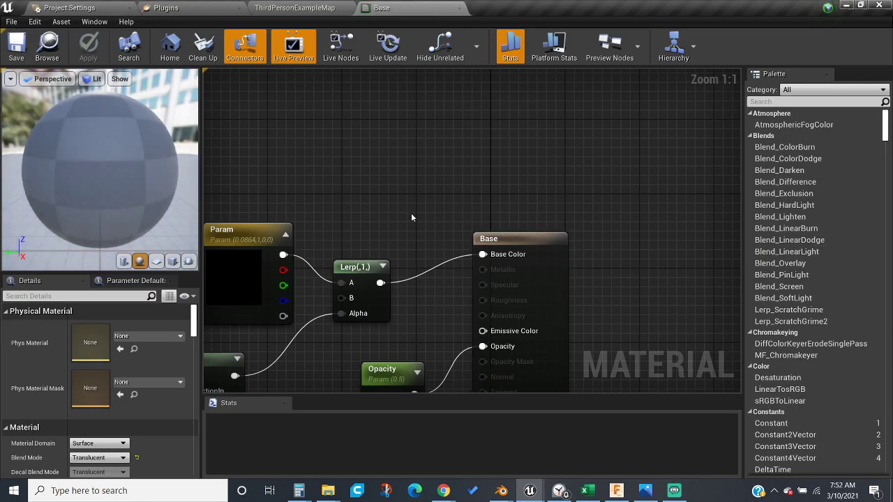
{"action": "right_click_drag", "start_coordinate": [412, 213], "coordinate": [519, 103]}
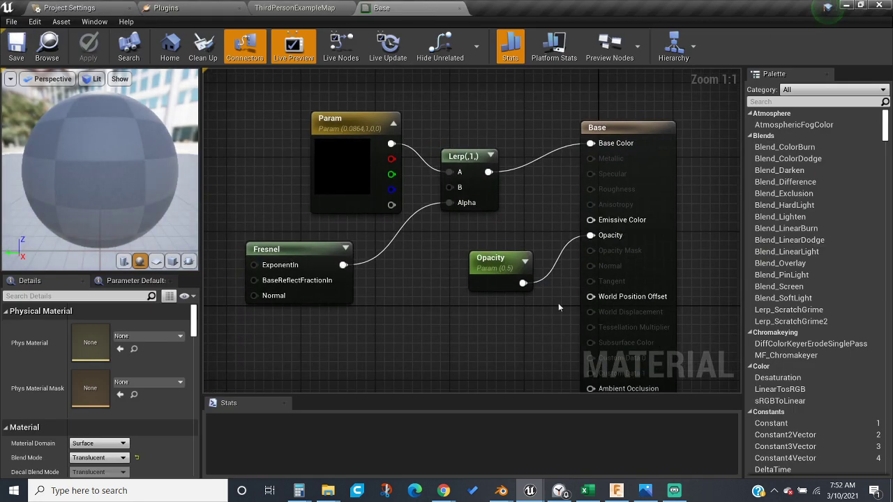
Inspect the Base, Opacity, Fresnel, Lerp and Param nodes, including the Param node's colour.
{"action": "left_click", "coordinate": [640, 176]}
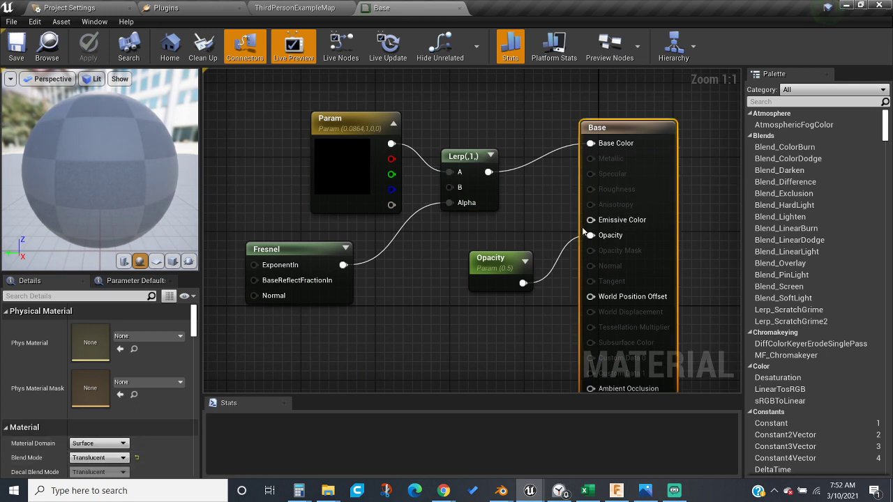
{"action": "left_click", "coordinate": [475, 263]}
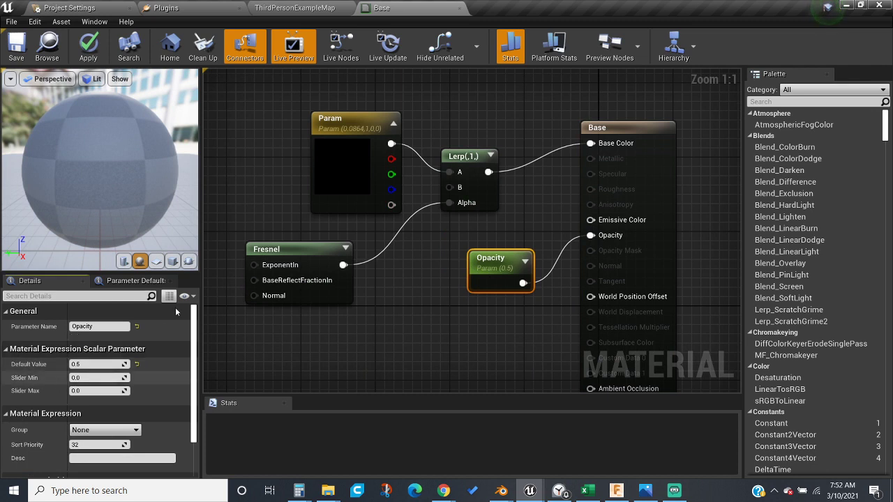
{"action": "mouse_move", "coordinate": [298, 247]}
{"action": "left_mouse_down"}
{"action": "mouse_move", "coordinate": [318, 245]}
{"action": "mouse_move", "coordinate": [309, 243]}
{"action": "left_mouse_up"}
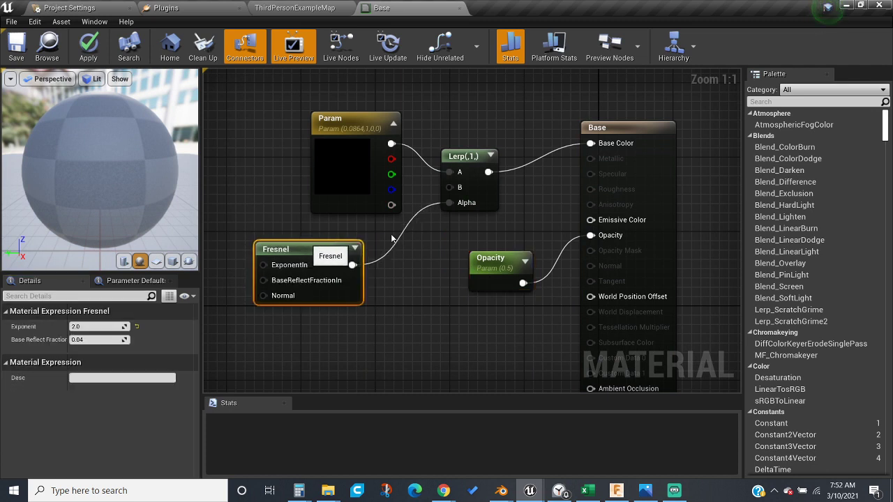
{"action": "left_click", "coordinate": [473, 188]}
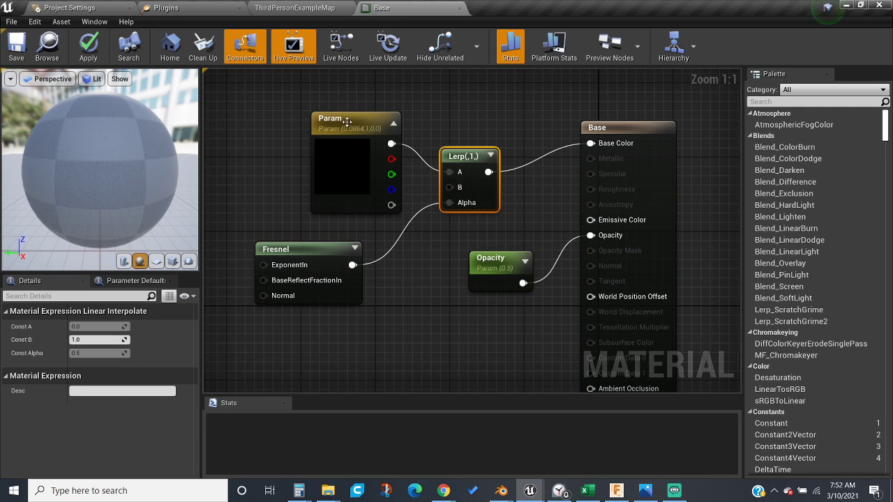
{"action": "left_click", "coordinate": [347, 122]}
{"action": "double_click", "coordinate": [333, 180]}
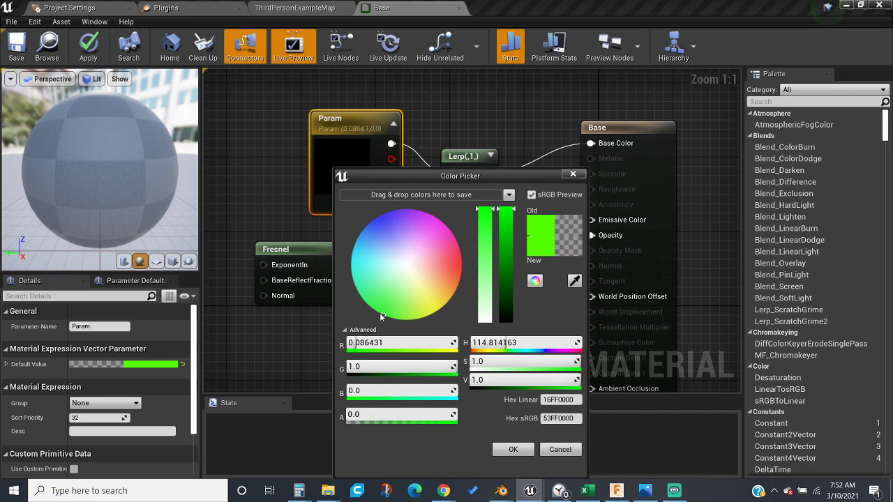
{"action": "left_click", "coordinate": [516, 449]}
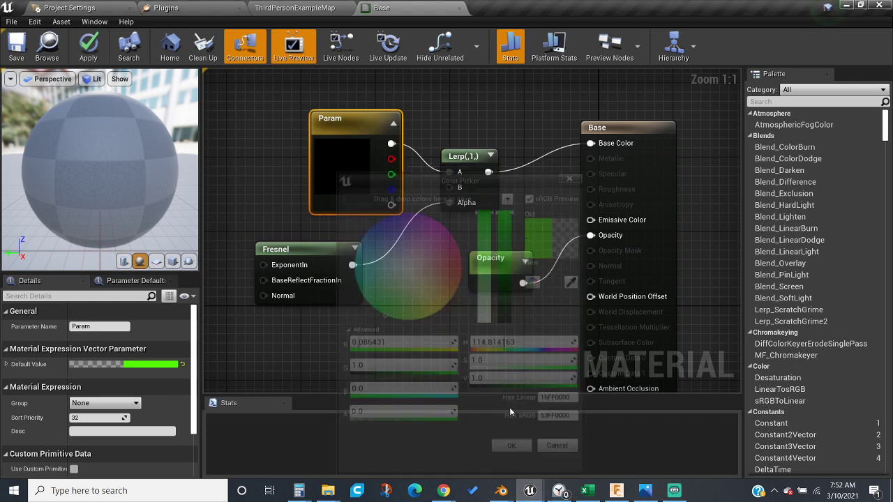
Place a sphere on the level floor by the Third Person text and apply the Base material to it.
{"action": "left_click", "coordinate": [294, 8]}
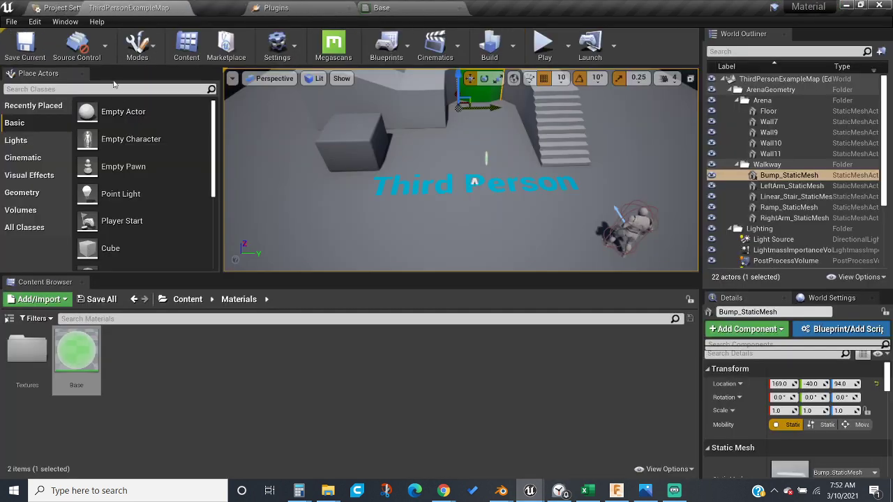
{"action": "scroll", "coordinate": [139, 223], "scroll_direction": "down", "scroll_amount": 2}
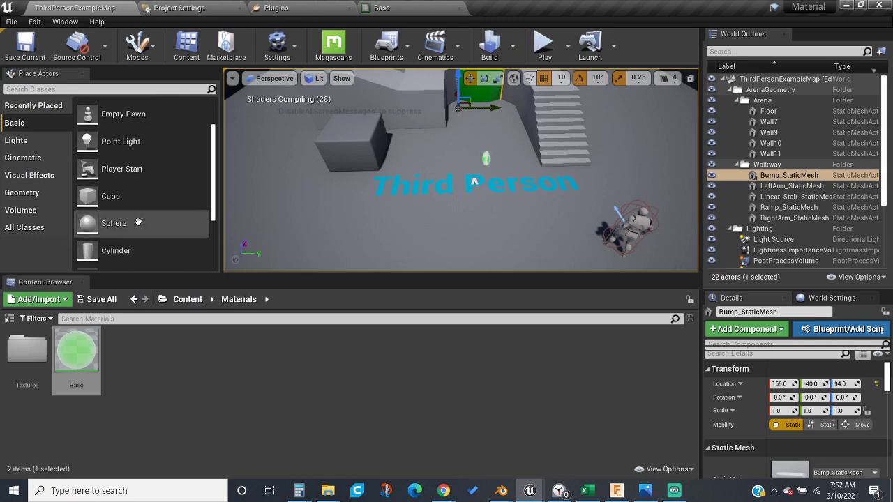
{"action": "left_click_drag", "start_coordinate": [138, 222], "coordinate": [411, 201]}
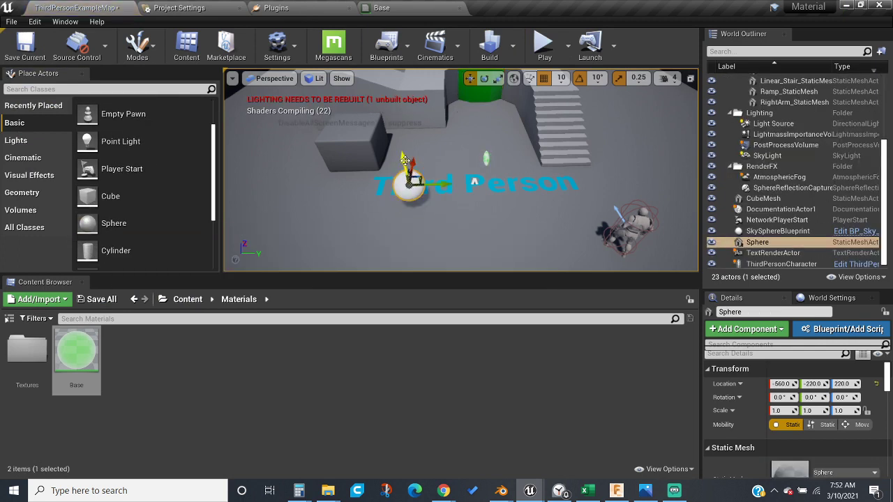
{"action": "scroll", "coordinate": [405, 161], "scroll_direction": "up", "scroll_amount": 5}
{"action": "right_click_drag", "start_coordinate": [405, 160], "coordinate": [265, 132]}
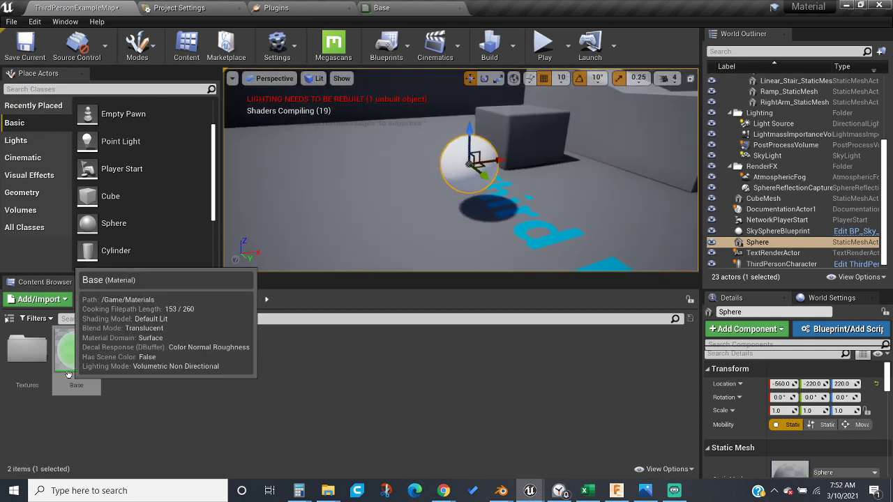
{"action": "left_click_drag", "start_coordinate": [77, 352], "coordinate": [465, 186]}
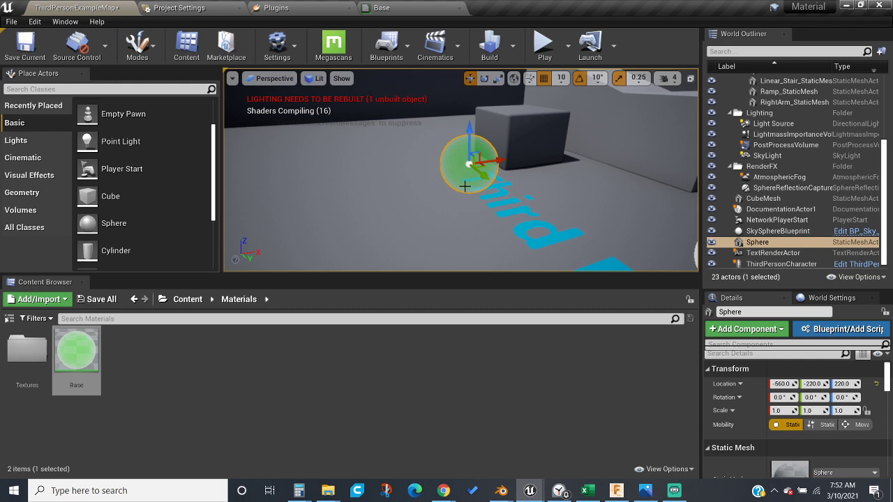
Inspect the sphere's material from several distances and delete the sphere from the level.
{"action": "key", "text": "w"}
{"action": "mouse_move", "coordinate": [466, 188]}
{"action": "right_mouse_down"}
{"action": "mouse_move", "coordinate": [478, 164]}
{"action": "mouse_move", "coordinate": [467, 210]}
{"action": "mouse_move", "coordinate": [443, 205]}
{"action": "mouse_move", "coordinate": [481, 206]}
{"action": "mouse_move", "coordinate": [466, 187]}
{"action": "right_mouse_up"}
{"action": "key", "text": "s"}
{"action": "key", "text": "w"}
{"action": "key", "text": "s"}
{"action": "key", "text": "w"}
{"action": "key", "text": "w"}
{"action": "key", "text": "s"}
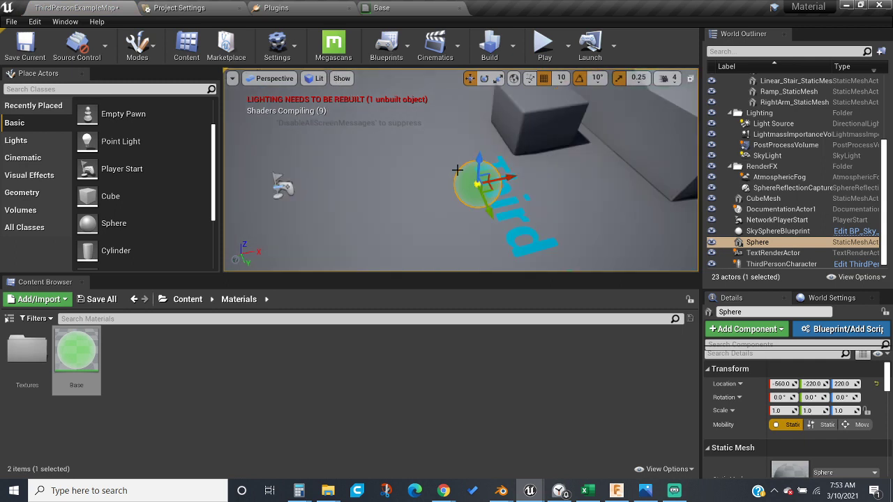
{"action": "key", "text": "Delete"}
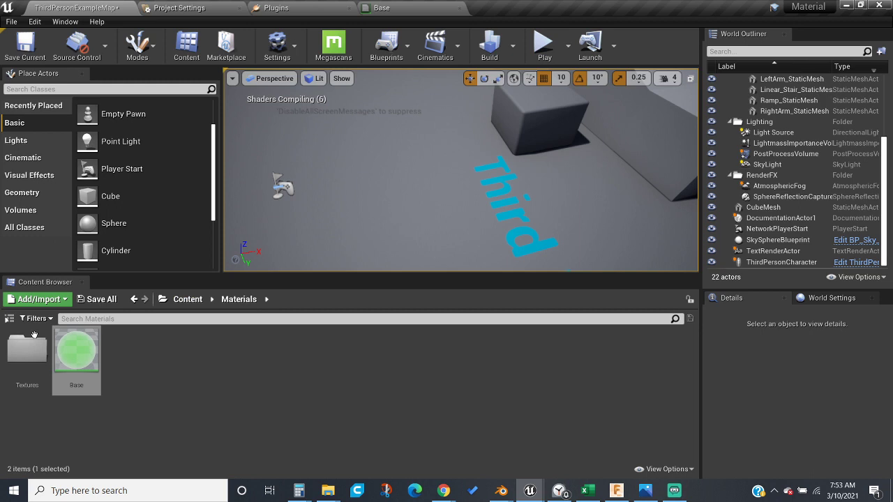
Open the Textures folder inside Materials and look over the level's floor and walkway geometry.
{"action": "double_click", "coordinate": [35, 340]}
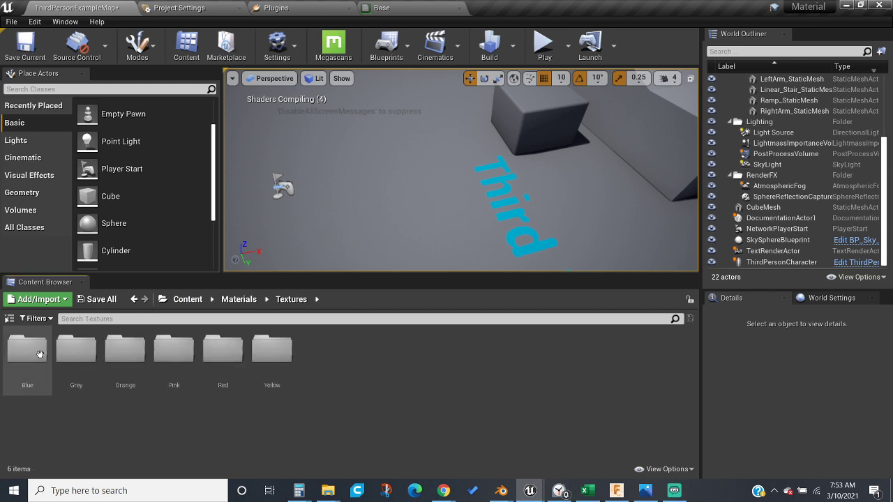
{"action": "left_click", "coordinate": [443, 491]}
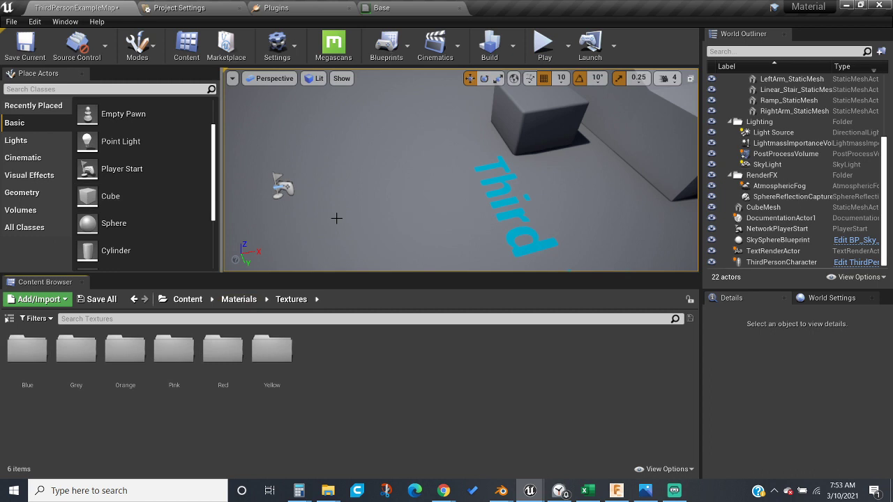
{"action": "left_click", "coordinate": [442, 119]}
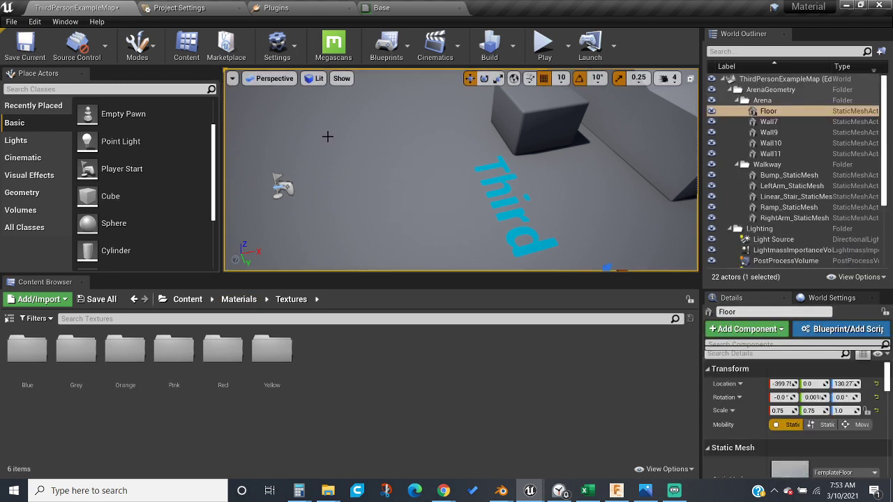
{"action": "left_click_drag", "start_coordinate": [328, 136], "coordinate": [454, 140]}
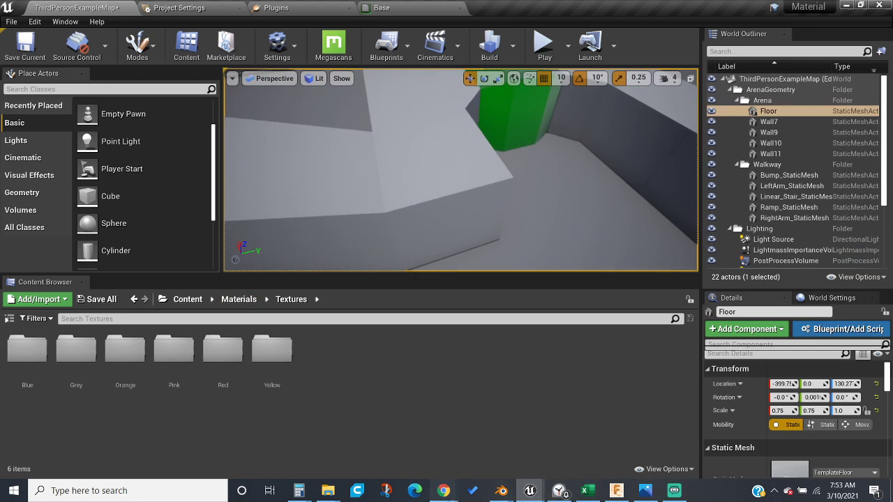
Switch to Chrome and search the web for "free game texture" in a new tab.
{"action": "left_click", "coordinate": [444, 490]}
{"action": "left_click", "coordinate": [694, 443]}
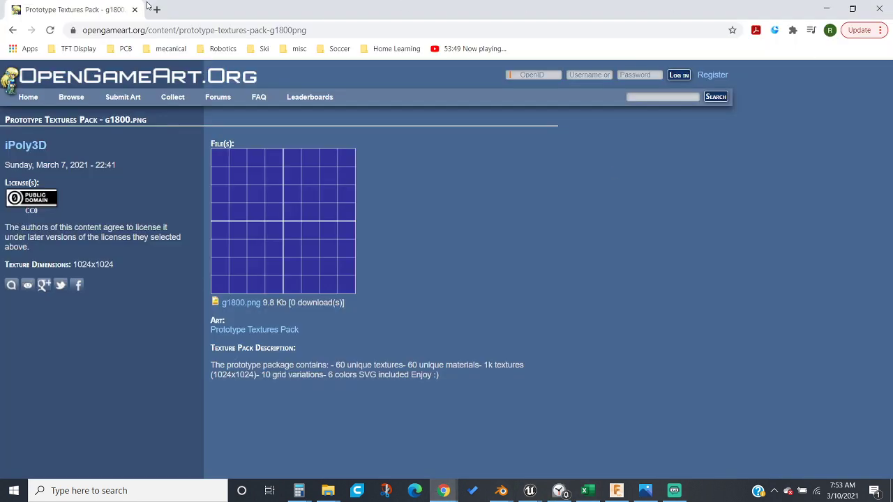
{"action": "left_click", "coordinate": [157, 9]}
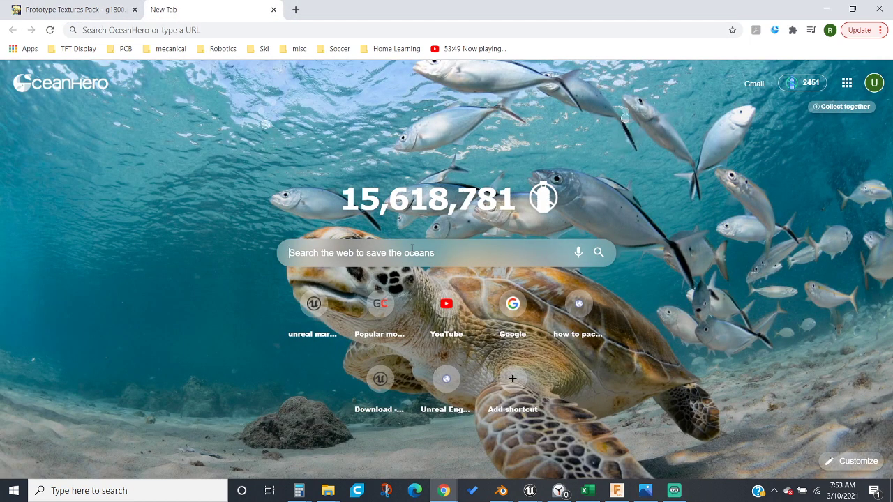
{"action": "left_click", "coordinate": [411, 249]}
{"action": "type", "text": "free "}
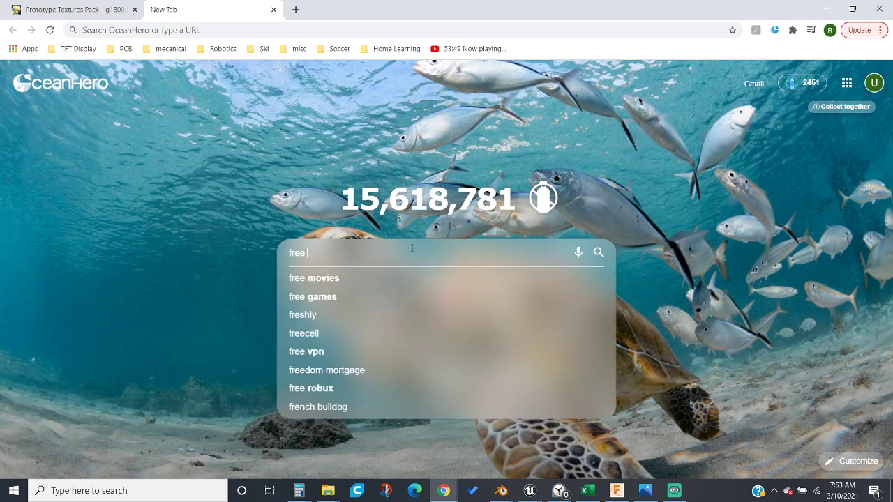
{"action": "type", "text": "game texture"}
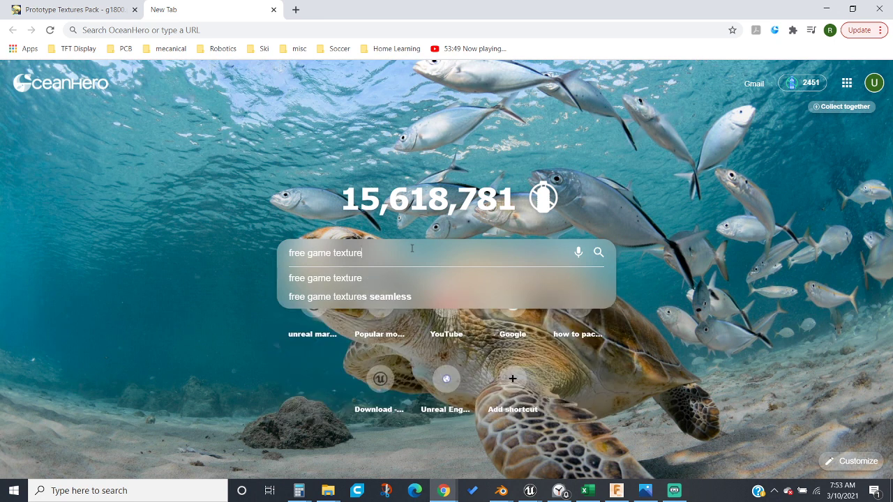
{"action": "key", "text": "Return"}
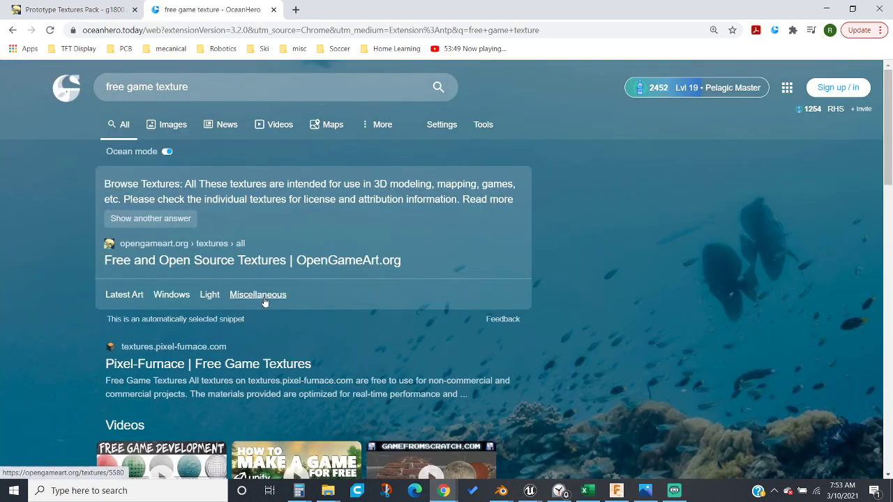
Change the web search to "game texture" and open the suggested results for "gametextures".
{"action": "scroll", "coordinate": [263, 305], "scroll_direction": "down", "scroll_amount": 1}
{"action": "scroll", "coordinate": [262, 305], "scroll_direction": "up", "scroll_amount": 1}
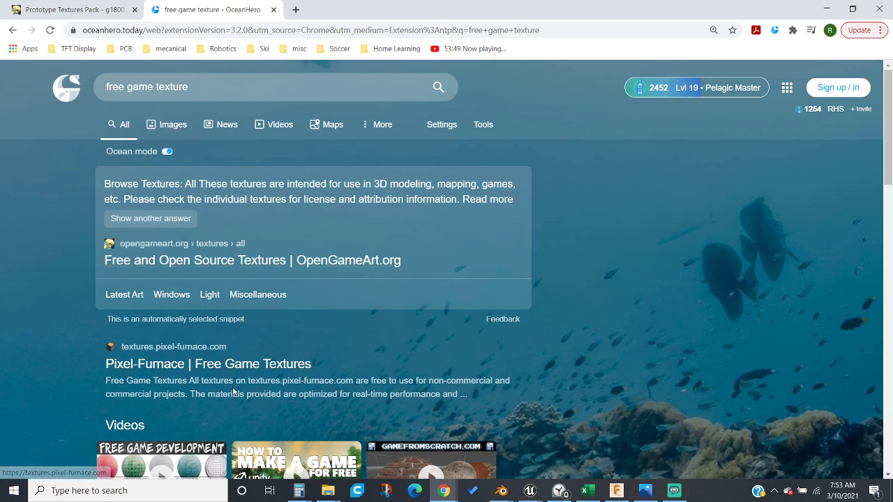
{"action": "double_click", "coordinate": [115, 87]}
{"action": "key", "text": "BackSpace"}
{"action": "key", "text": "Return"}
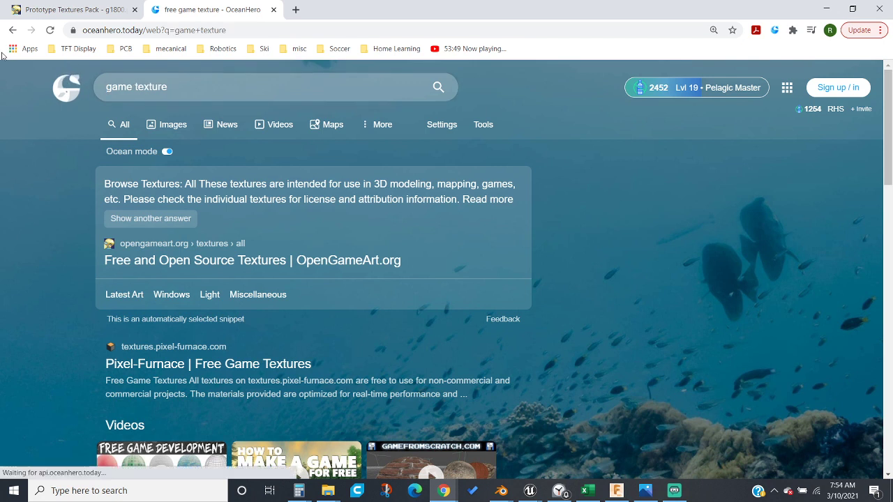
{"action": "scroll", "coordinate": [135, 261], "scroll_direction": "down", "scroll_amount": 1}
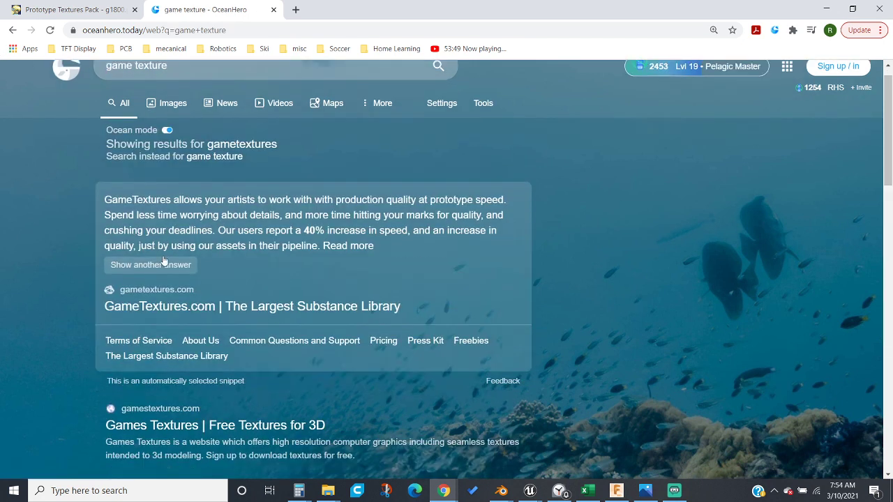
{"action": "left_click", "coordinate": [265, 144]}
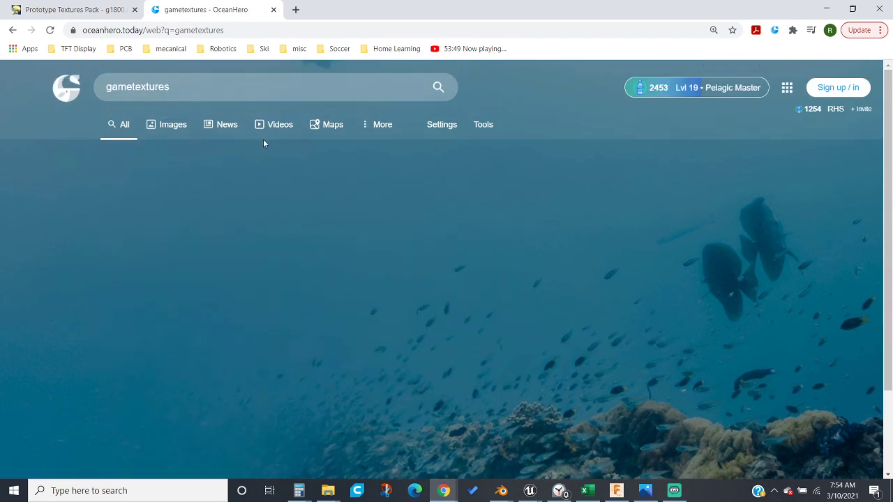
Look over the web search results for "gametextures".
{"action": "left_click_drag", "start_coordinate": [251, 201], "coordinate": [297, 201]}
{"action": "left_click", "coordinate": [297, 201]}
{"action": "scroll", "coordinate": [298, 201], "scroll_direction": "down", "scroll_amount": 5}
{"action": "scroll", "coordinate": [299, 200], "scroll_direction": "up", "scroll_amount": 3}
{"action": "scroll", "coordinate": [298, 199], "scroll_direction": "up", "scroll_amount": 1}
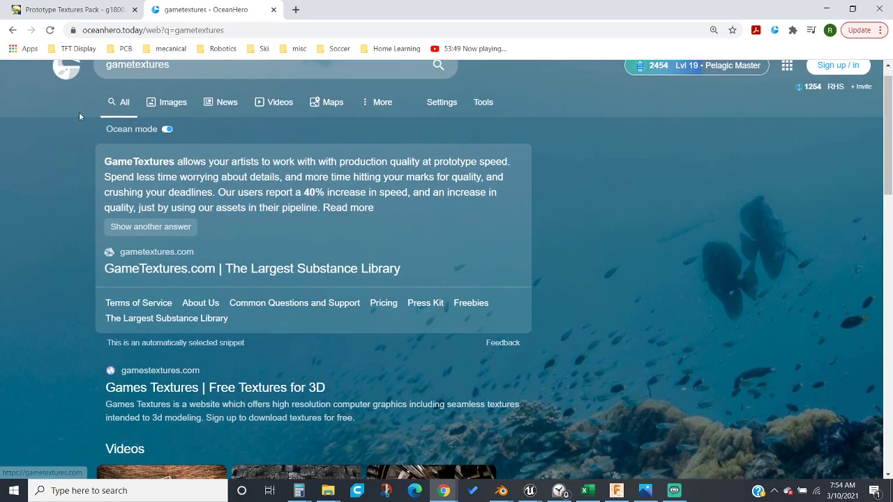
Go to the OpenGameArt page and view the g1800.png texture enlarged, closing the preview after.
{"action": "left_click", "coordinate": [55, 5]}
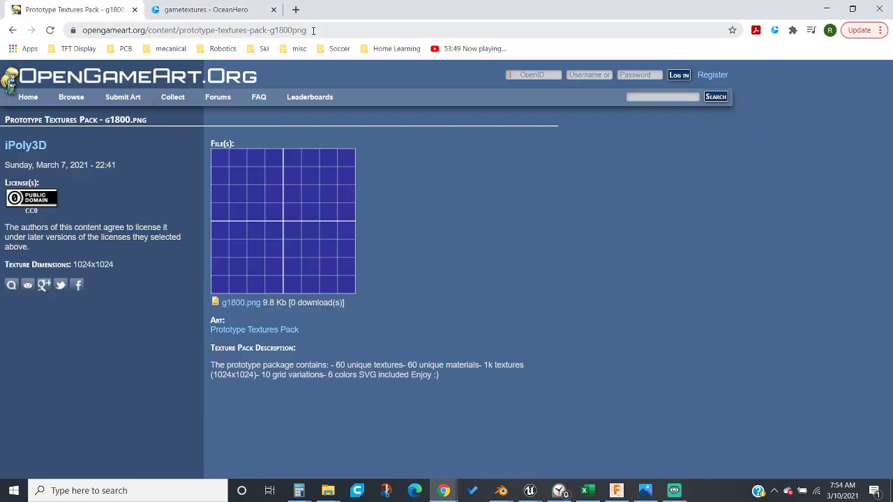
{"action": "left_click_drag", "start_coordinate": [313, 30], "coordinate": [48, 14]}
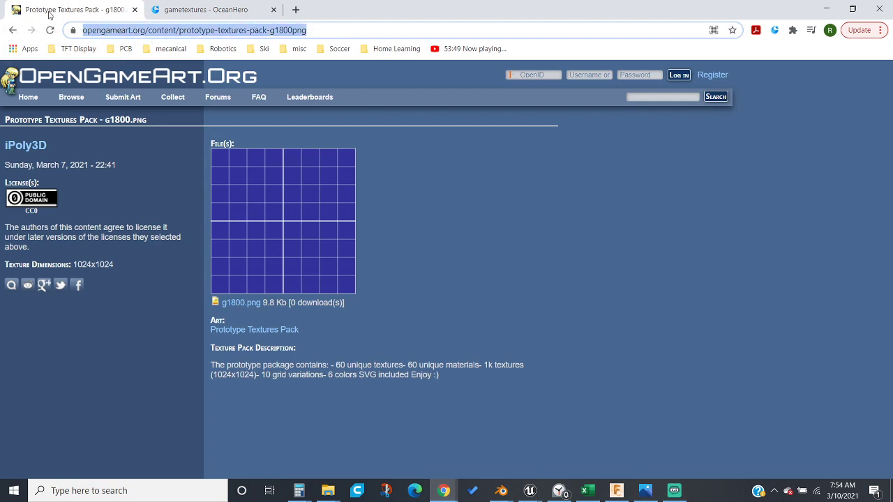
{"action": "mouse_move", "coordinate": [347, 196]}
{"action": "left_mouse_down"}
{"action": "mouse_move", "coordinate": [327, 104]}
{"action": "mouse_move", "coordinate": [345, 197]}
{"action": "left_mouse_up"}
{"action": "left_click", "coordinate": [346, 197]}
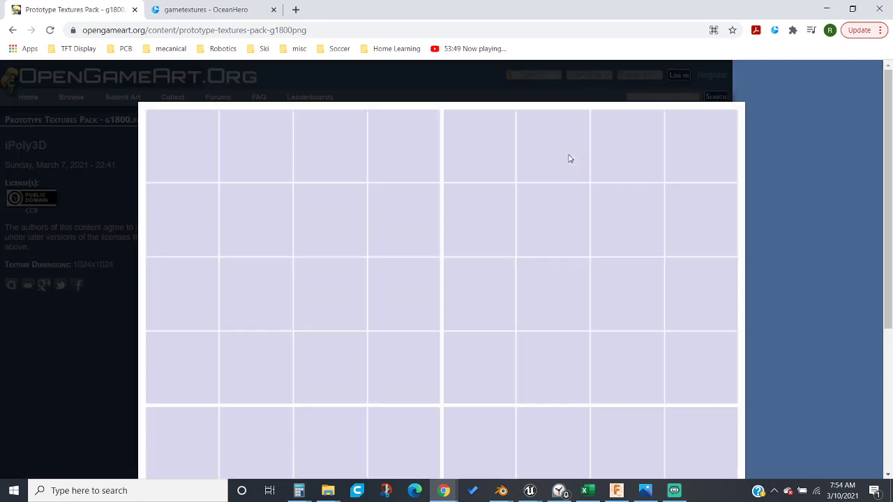
{"action": "left_click", "coordinate": [520, 95]}
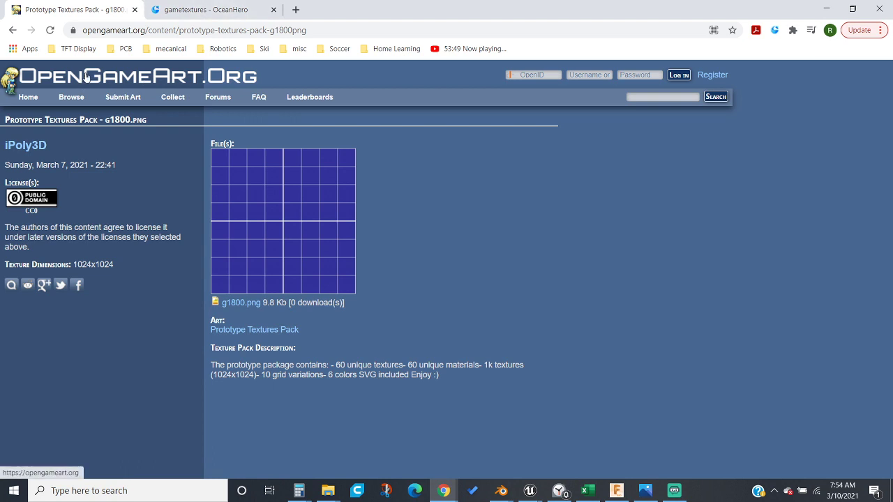
{"action": "left_click", "coordinate": [292, 30]}
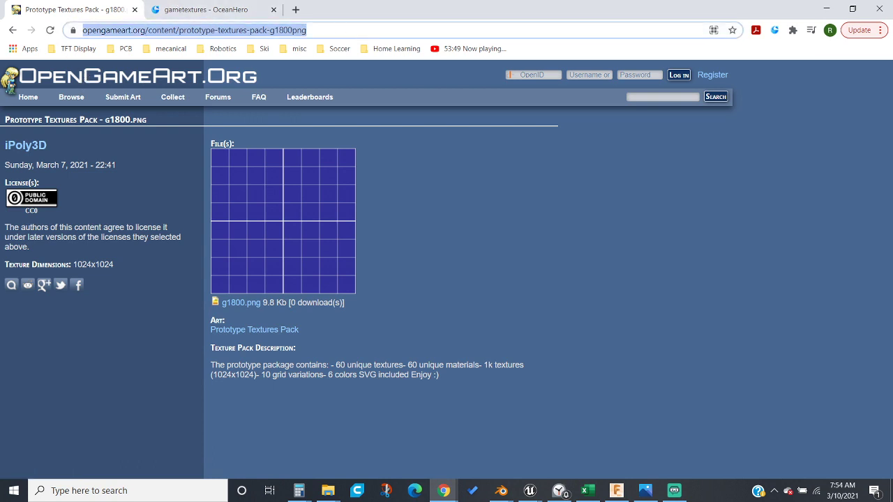
{"action": "left_click", "coordinate": [586, 242]}
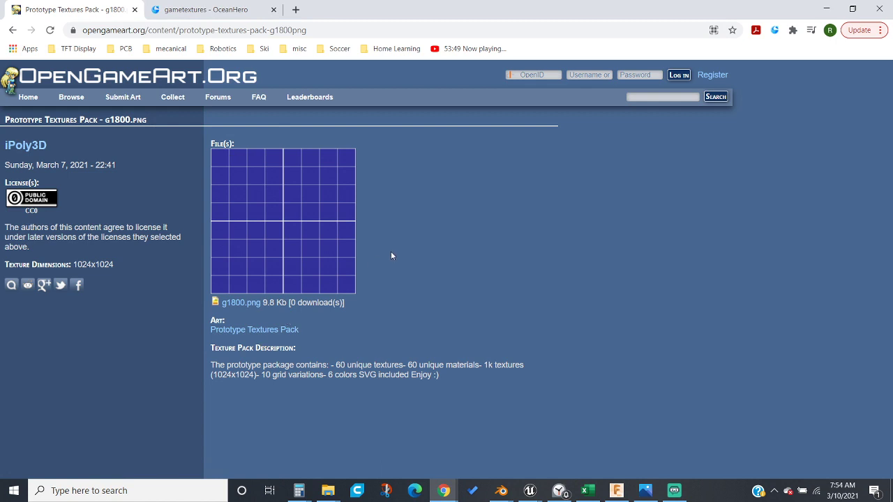
Open the Prototype Textures Pack page from g1800.png and look through the textures in the pack.
{"action": "left_click", "coordinate": [260, 334]}
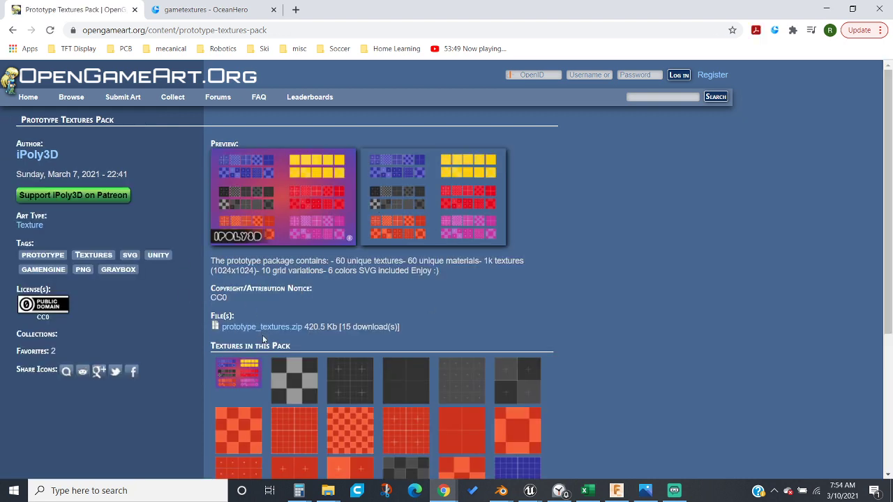
{"action": "scroll", "coordinate": [262, 339], "scroll_direction": "down", "scroll_amount": 2}
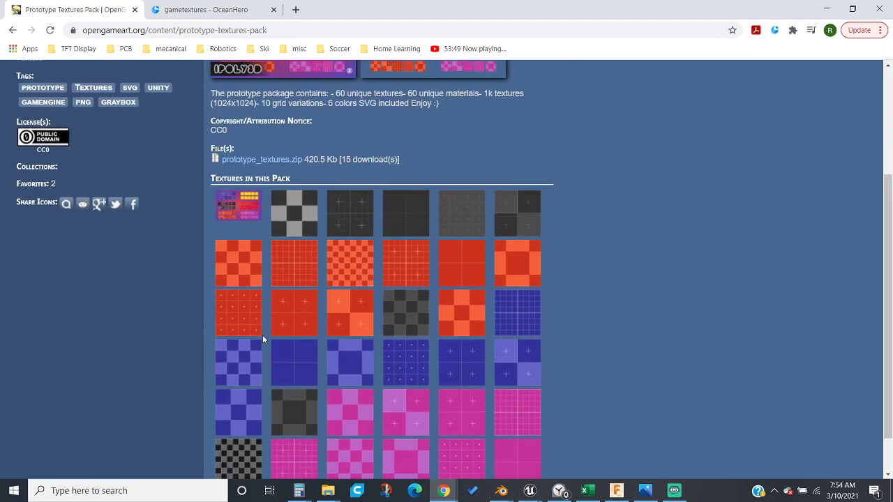
{"action": "scroll", "coordinate": [262, 339], "scroll_direction": "up", "scroll_amount": 1}
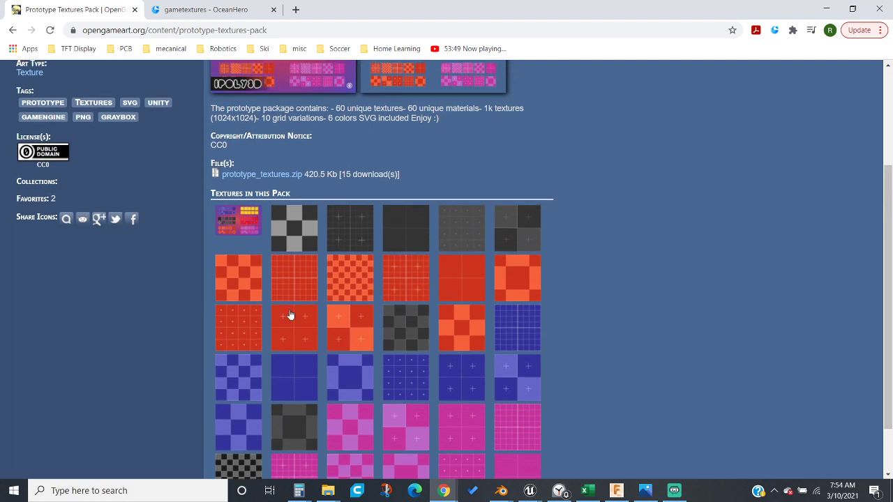
Download prototype_textures.zip and open the archive to view its contents, returning to the pack's page.
{"action": "left_click", "coordinate": [252, 177]}
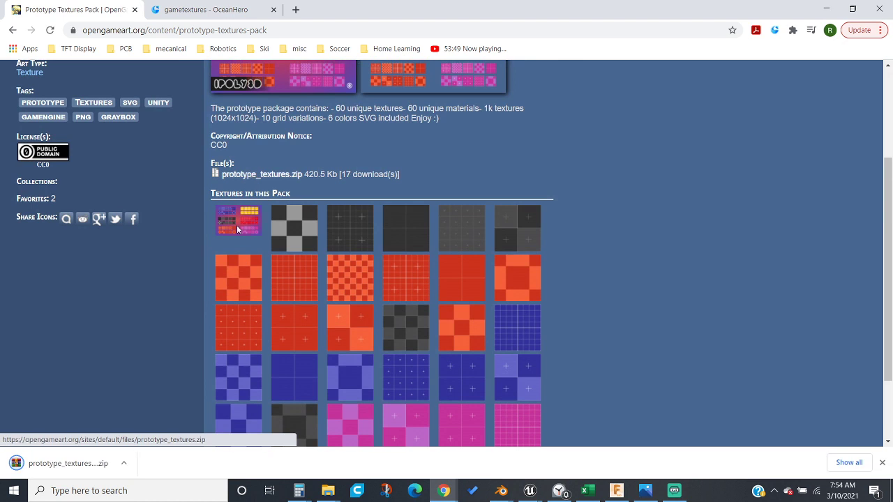
{"action": "left_click", "coordinate": [133, 463]}
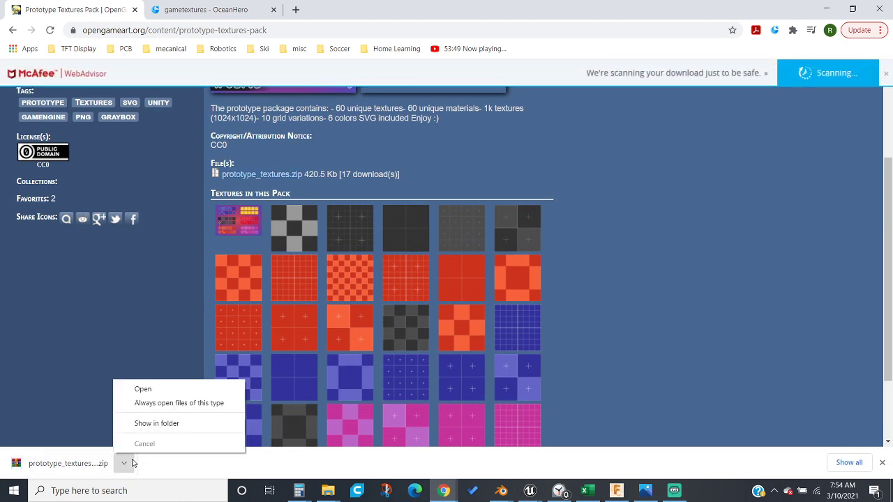
{"action": "left_click", "coordinate": [159, 391]}
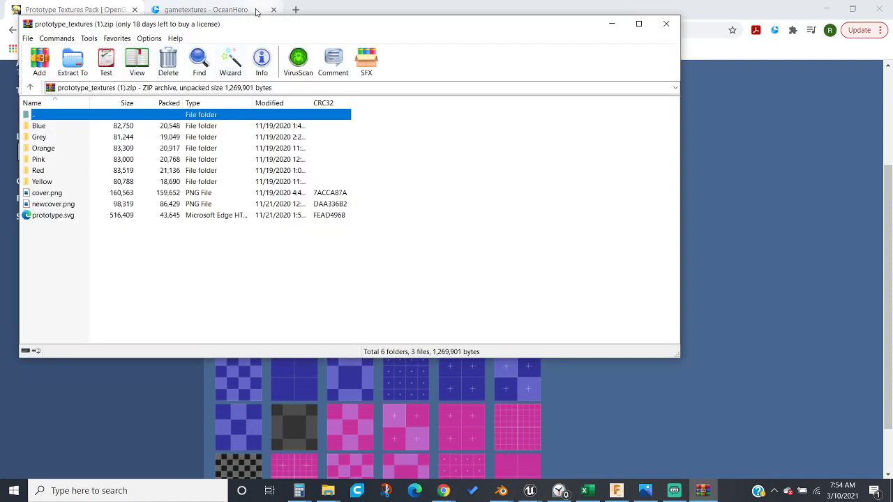
{"action": "left_click_drag", "start_coordinate": [554, 75], "coordinate": [547, 28]}
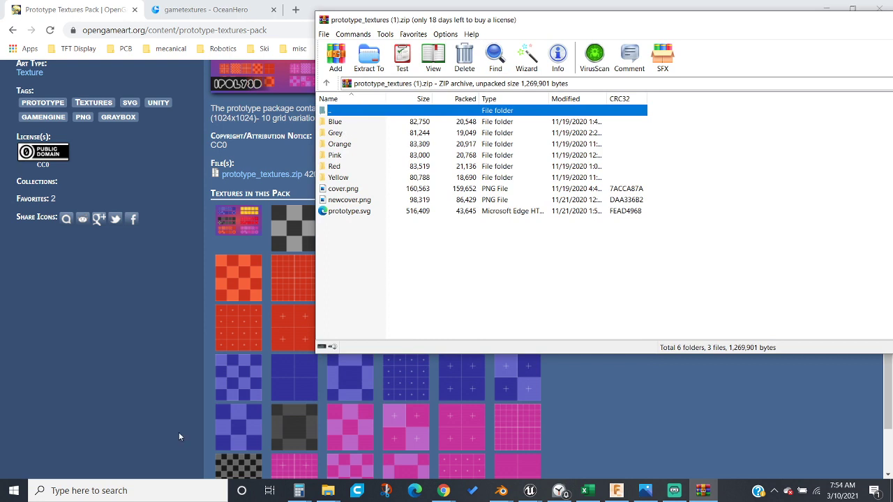
{"action": "left_click", "coordinate": [138, 445]}
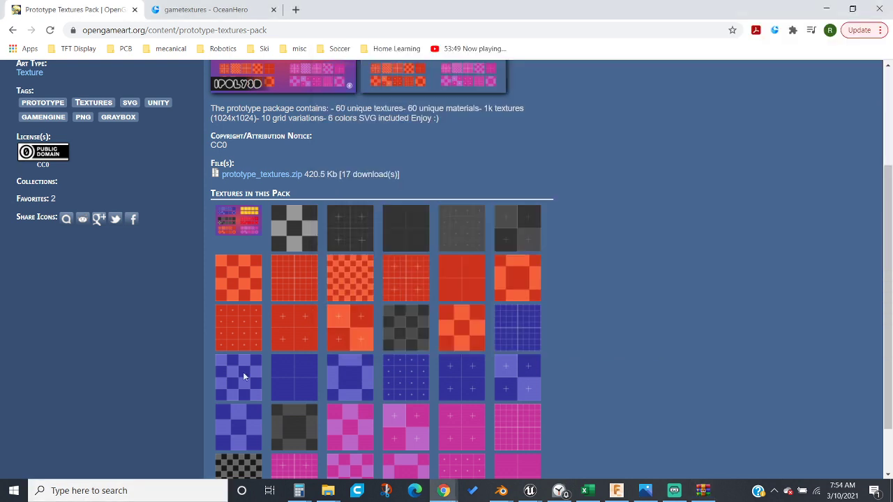
Download prototype_textures.zip again, show it in the Downloads folder and move that window fully into reach.
{"action": "left_click", "coordinate": [259, 179]}
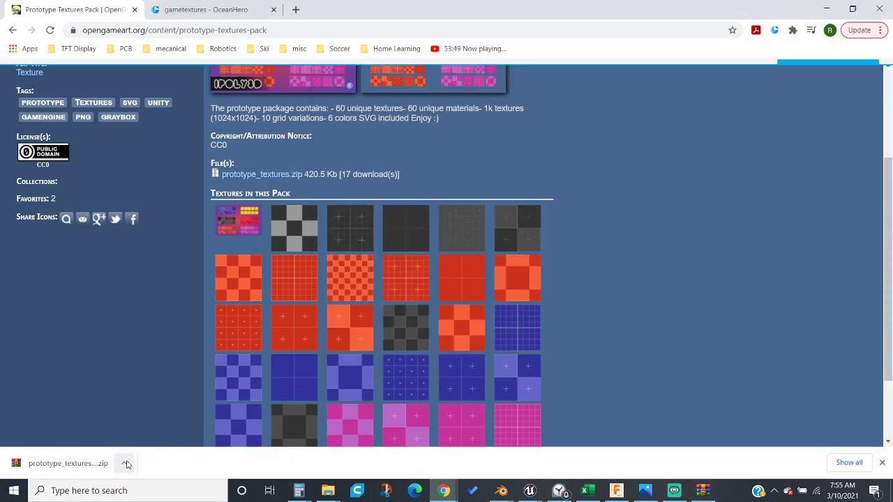
{"action": "left_click", "coordinate": [126, 464]}
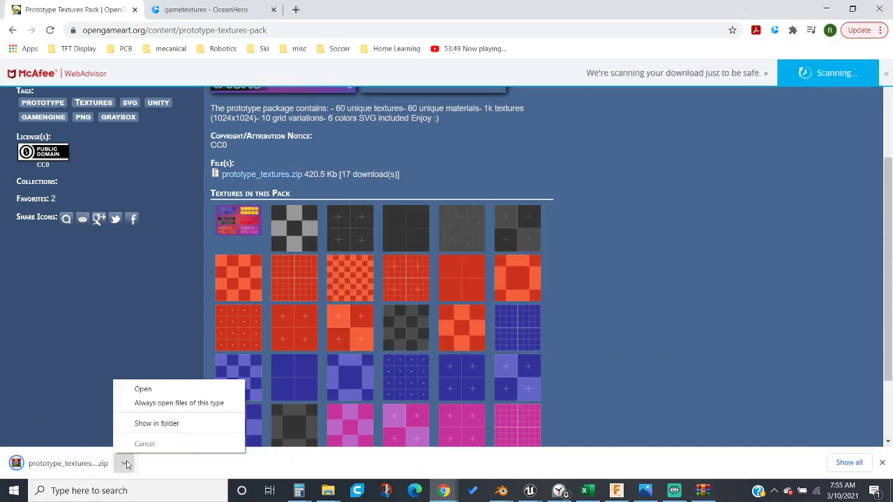
{"action": "left_click", "coordinate": [156, 422]}
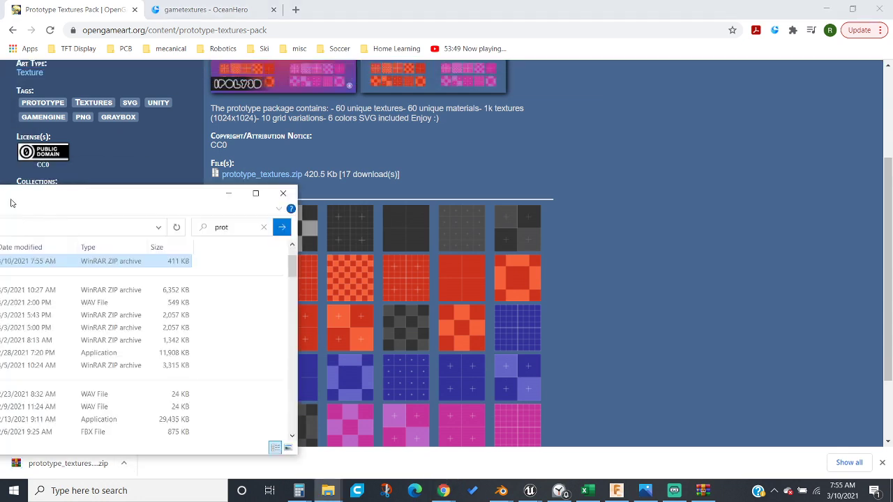
{"action": "left_click_drag", "start_coordinate": [340, 231], "coordinate": [237, 180]}
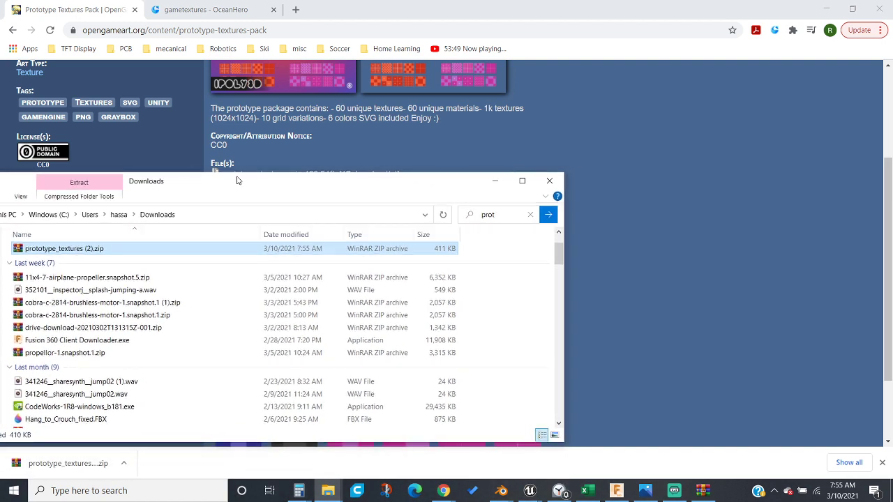
Show the extraction options for prototype_textures (2).zip, including those of 7-Zip, and dismiss them.
{"action": "right_click", "coordinate": [58, 251]}
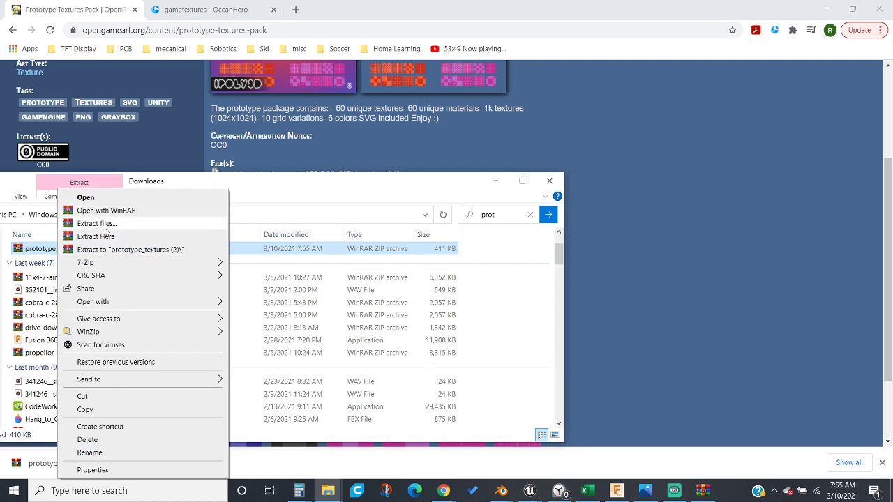
{"action": "left_click", "coordinate": [256, 190]}
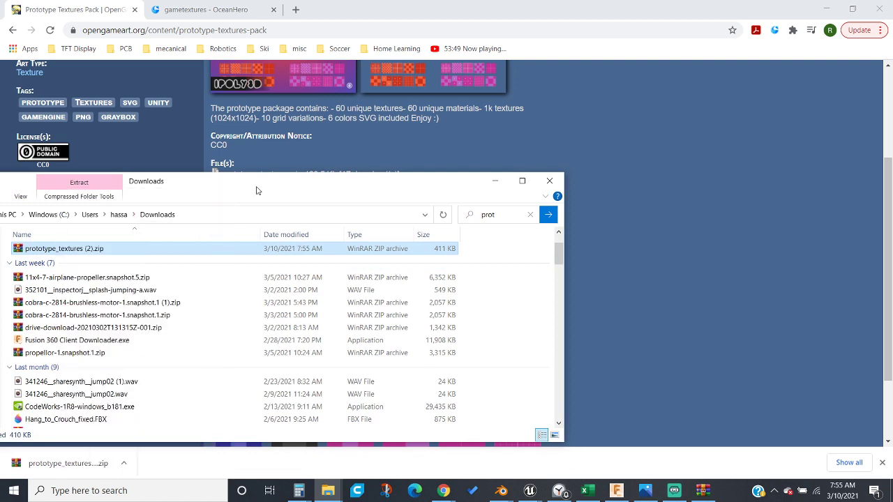
{"action": "right_click", "coordinate": [71, 250]}
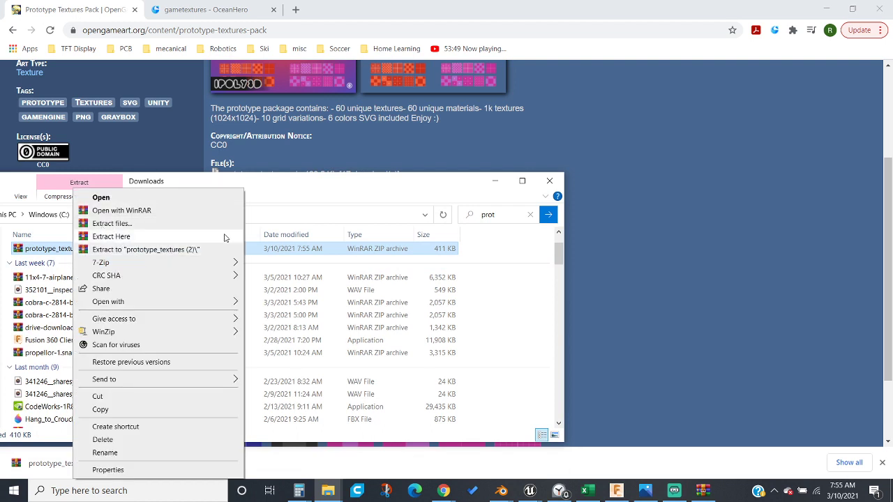
{"action": "mouse_move", "coordinate": [172, 267]}
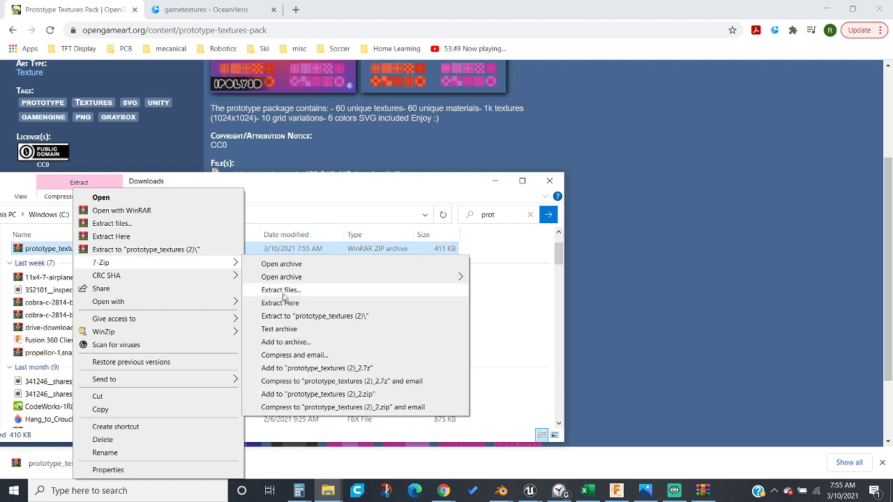
{"action": "left_click", "coordinate": [349, 219]}
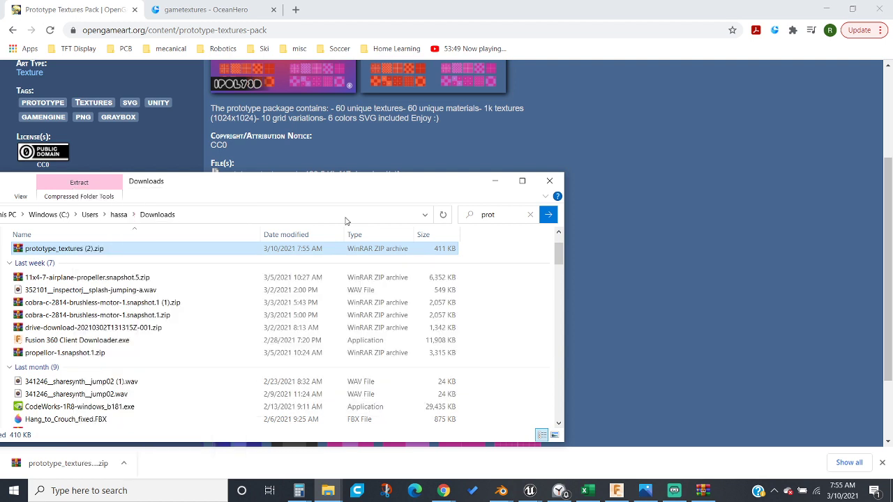
Find the Blue, Grey, Orange, Pink, Red and Yellow texture folders in Downloads.
{"action": "scroll", "coordinate": [198, 285], "scroll_direction": "down", "scroll_amount": 5}
{"action": "scroll", "coordinate": [198, 284], "scroll_direction": "down", "scroll_amount": 8}
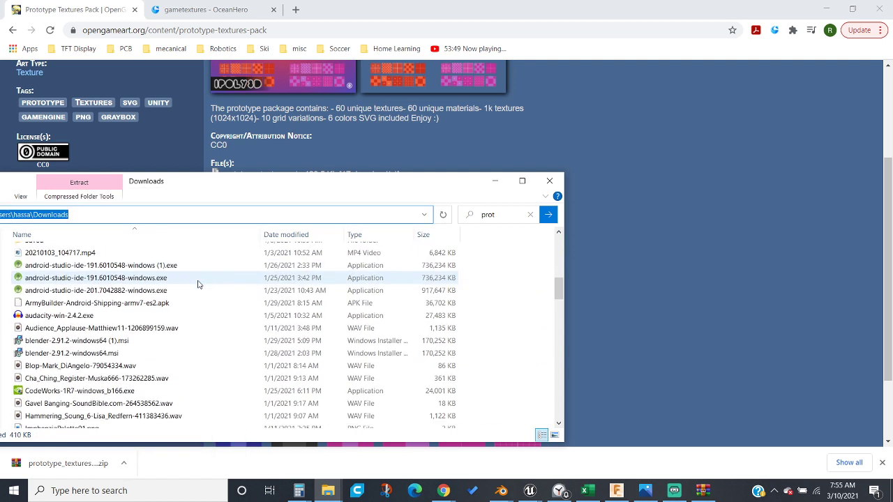
{"action": "scroll", "coordinate": [198, 285], "scroll_direction": "down", "scroll_amount": 4}
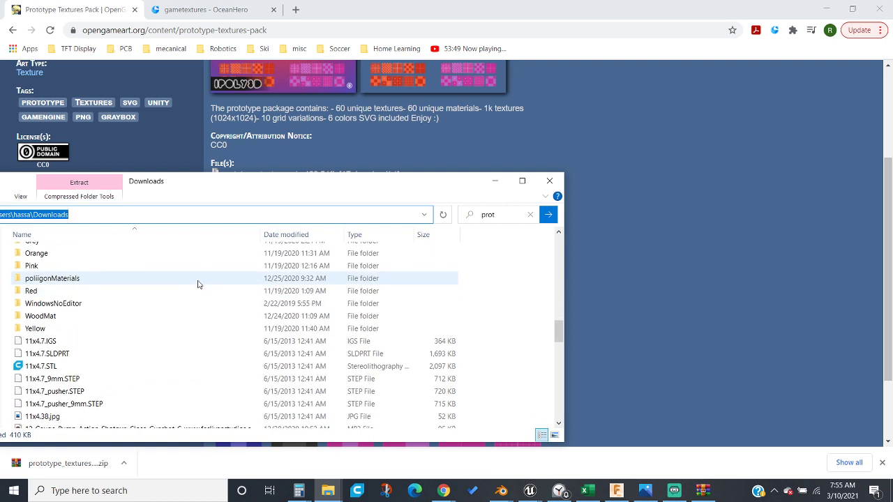
{"action": "scroll", "coordinate": [196, 286], "scroll_direction": "up", "scroll_amount": 2}
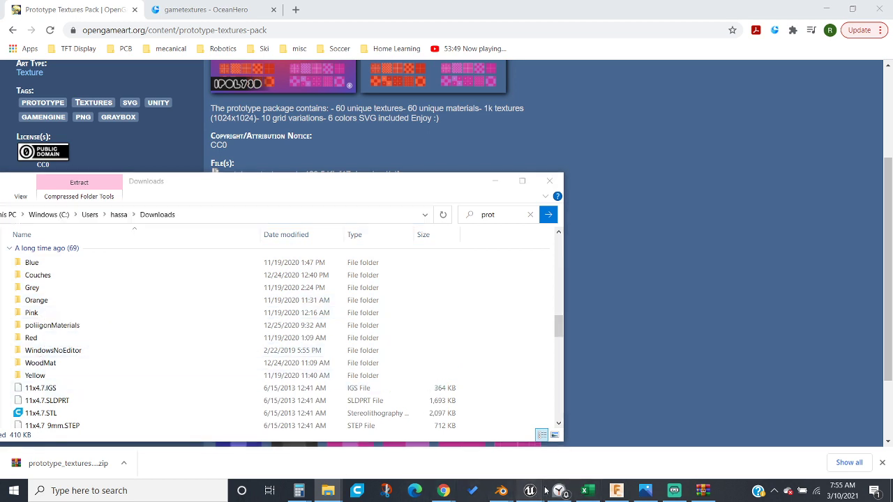
Switch to Unreal Editor and place its window beside the Downloads folder with the Textures folder visible.
{"action": "mouse_move", "coordinate": [547, 491]}
{"action": "left_click", "coordinate": [572, 436]}
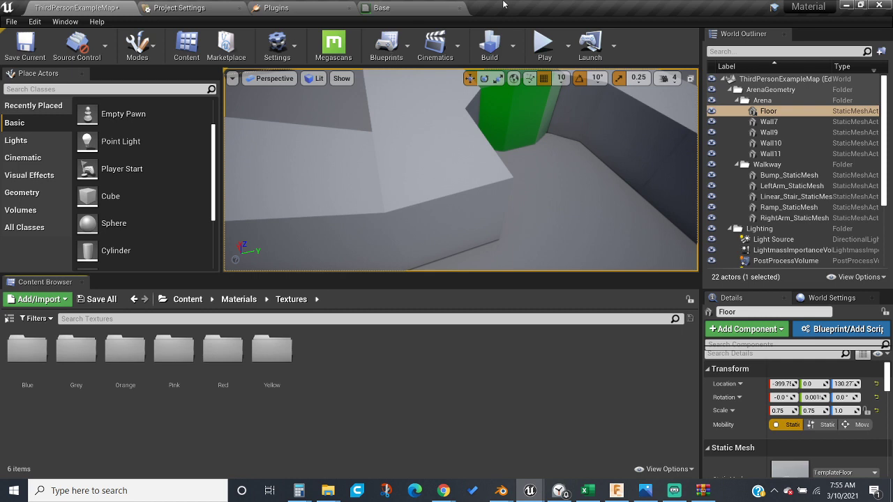
{"action": "left_click_drag", "start_coordinate": [510, 12], "coordinate": [558, 44]}
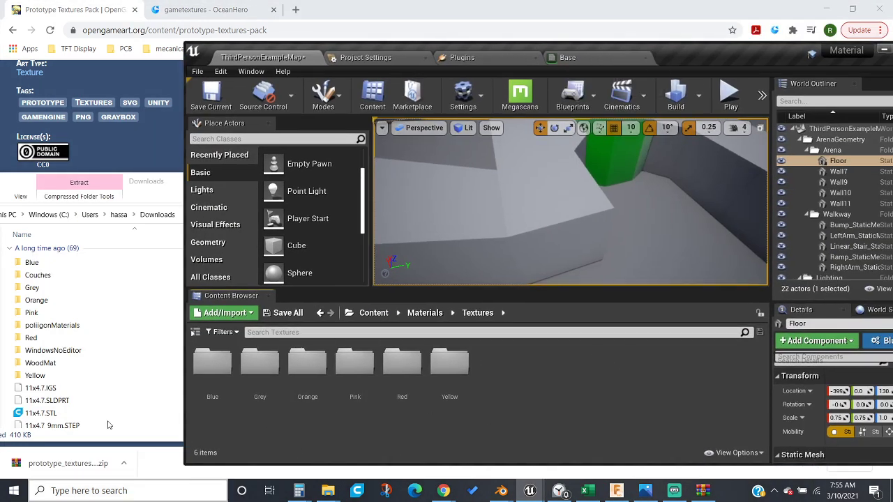
Open the Red and Yellow folders from Downloads to check their textures, and close them.
{"action": "left_click", "coordinate": [29, 377]}
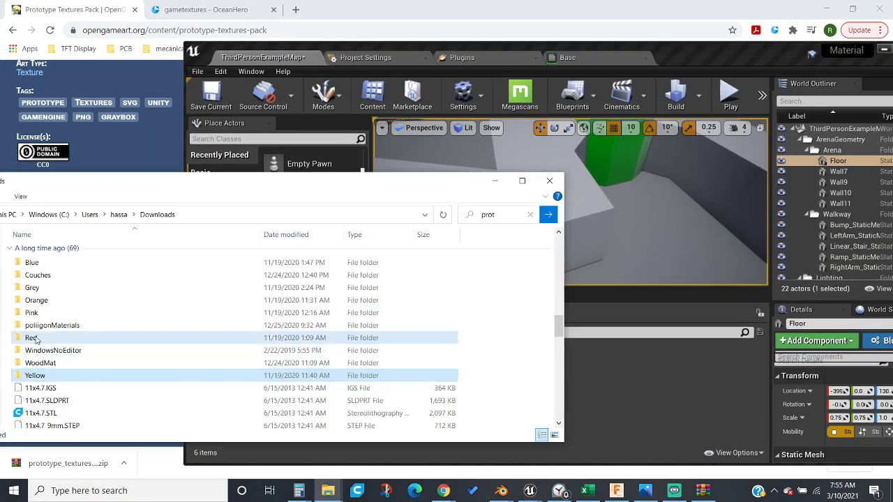
{"action": "double_click", "coordinate": [32, 339]}
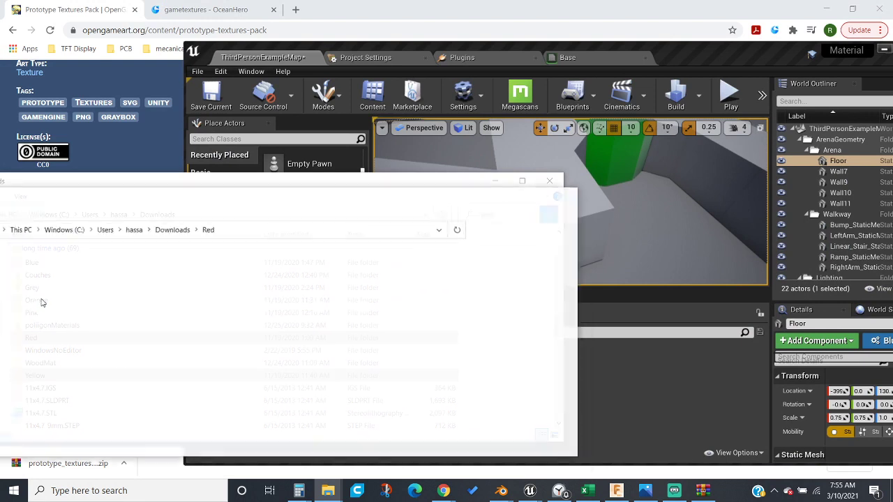
{"action": "left_click", "coordinate": [567, 198]}
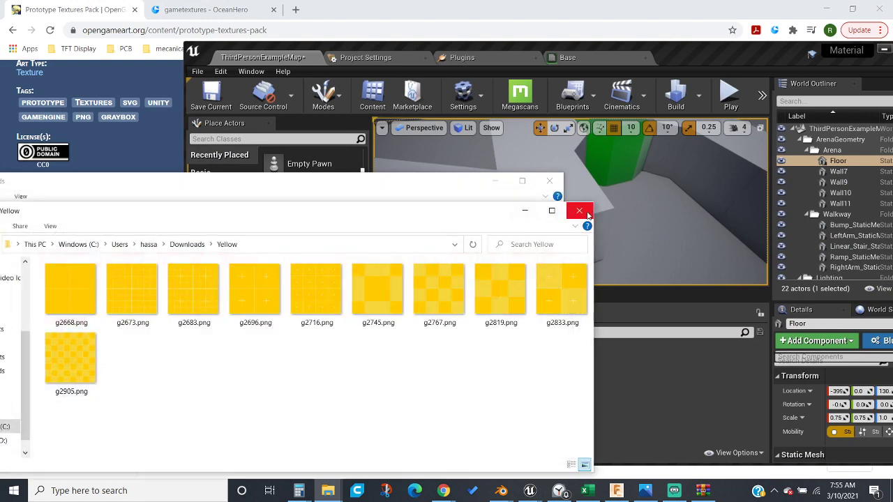
{"action": "left_click", "coordinate": [580, 210]}
Select the Yellow, Red, Pink, Orange, Grey and Blue folders together in Downloads.
{"action": "left_click", "coordinate": [61, 375]}
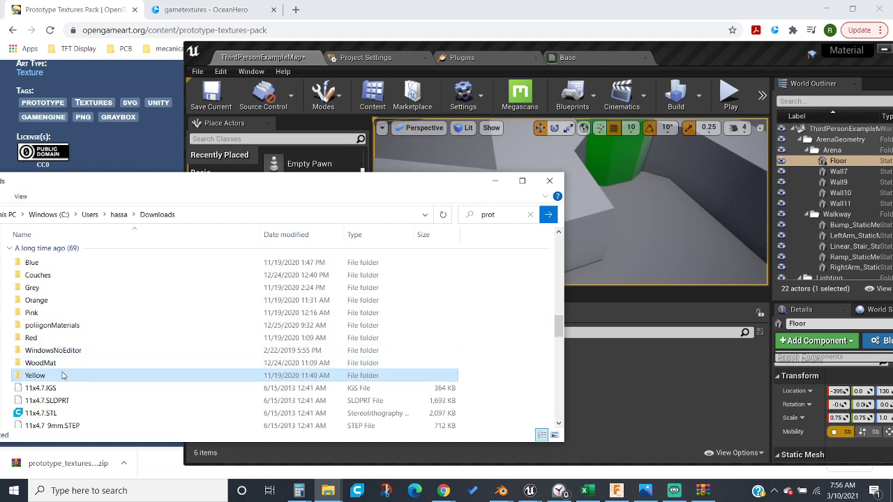
{"action": "left_click", "coordinate": [47, 340], "text": "ctrl"}
{"action": "left_click", "coordinate": [37, 313], "text": "ctrl"}
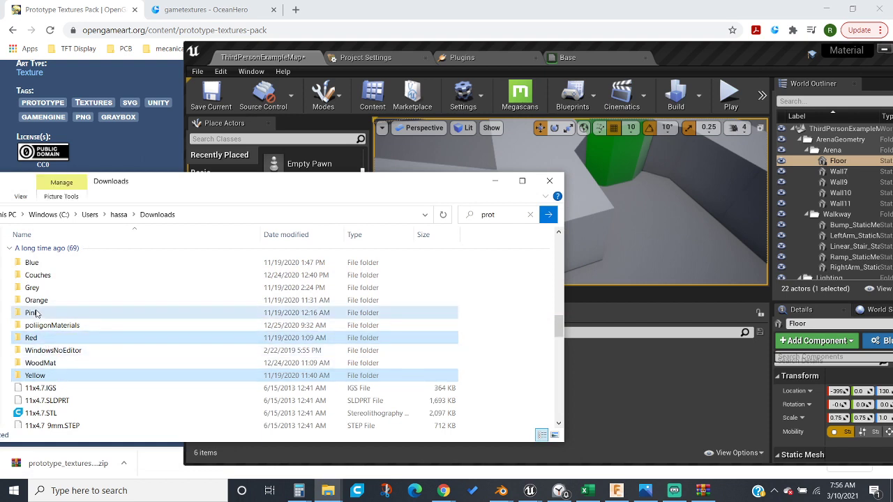
{"action": "left_click", "coordinate": [34, 300], "text": "ctrl"}
{"action": "left_click", "coordinate": [31, 288], "text": "ctrl"}
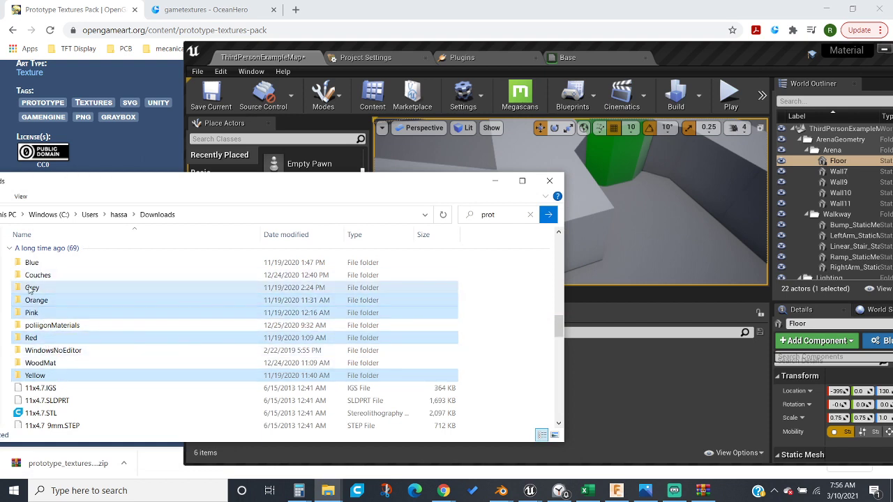
{"action": "left_click", "coordinate": [32, 263], "text": "ctrl"}
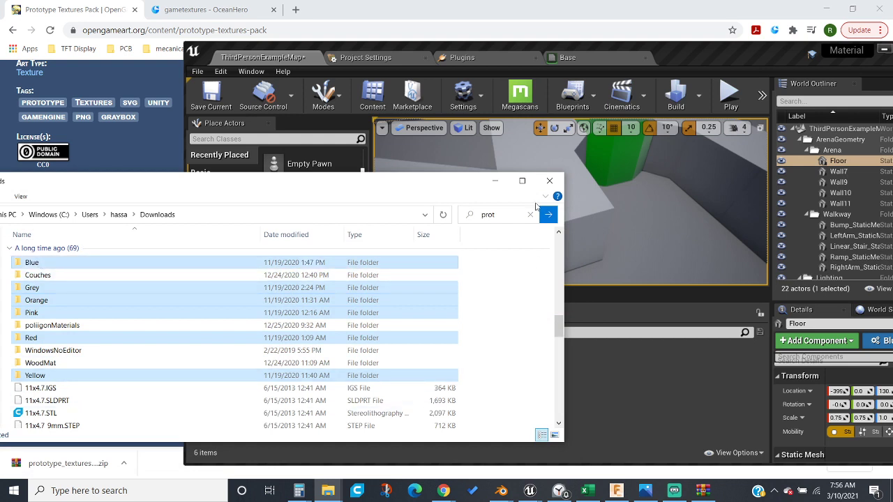
Close the Downloads window and maximize the Unreal Editor window, with the ramp mesh selected in the level.
{"action": "left_click", "coordinate": [549, 180]}
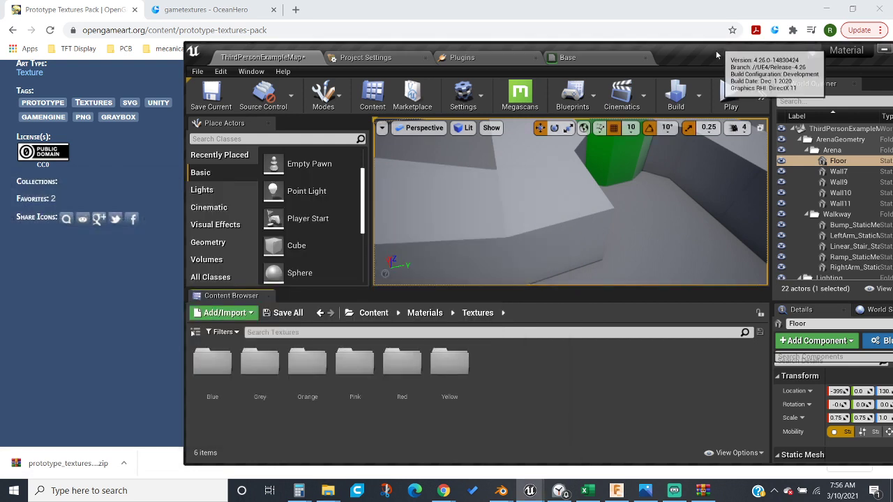
{"action": "left_click_drag", "start_coordinate": [694, 56], "coordinate": [507, 1]}
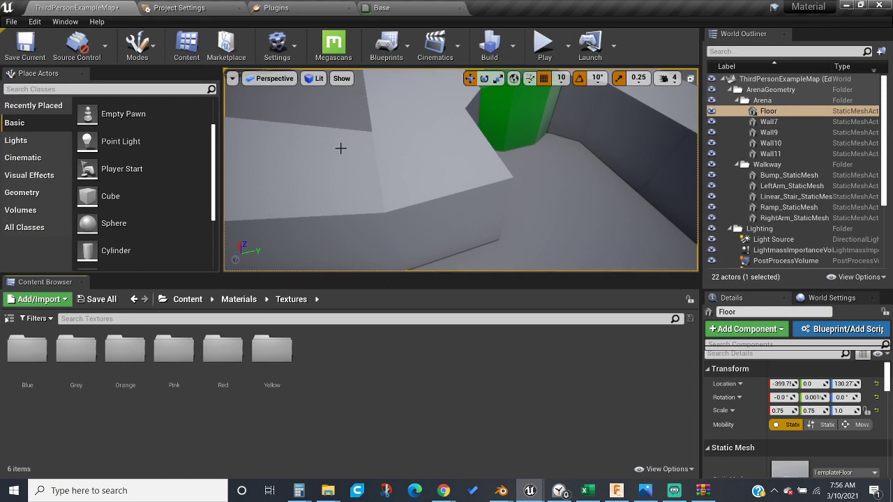
{"action": "right_click_drag", "start_coordinate": [447, 134], "coordinate": [371, 247]}
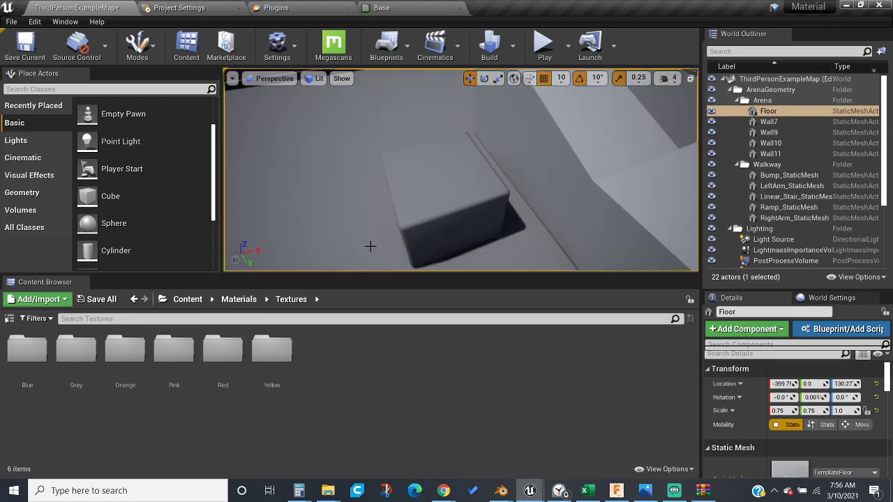
{"action": "right_click_drag", "start_coordinate": [391, 209], "coordinate": [530, 154]}
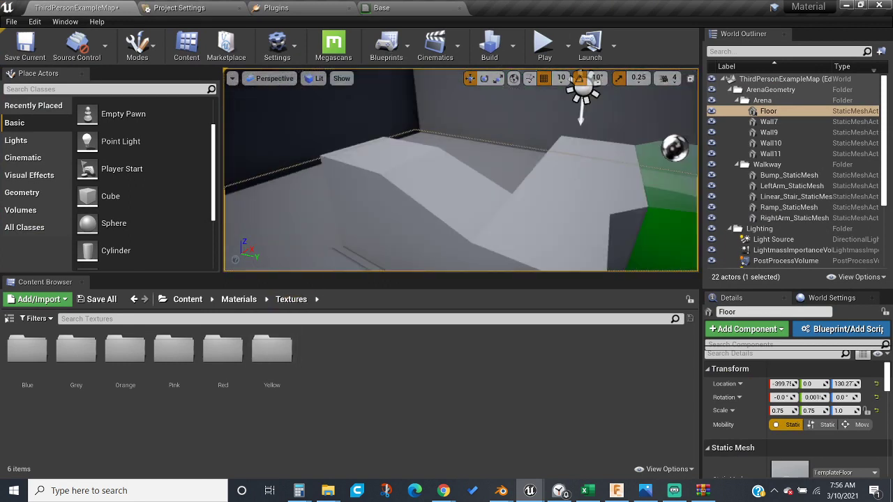
{"action": "left_click", "coordinate": [391, 210]}
Check the imported textures in the Pink and Yellow folders, preview the g2673 grid texture, and return to the Textures folder.
{"action": "double_click", "coordinate": [172, 346]}
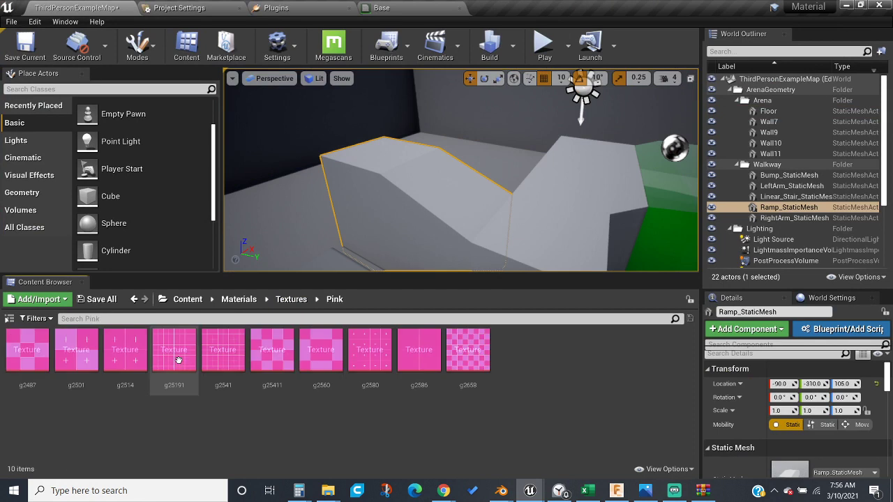
{"action": "left_click", "coordinate": [297, 302]}
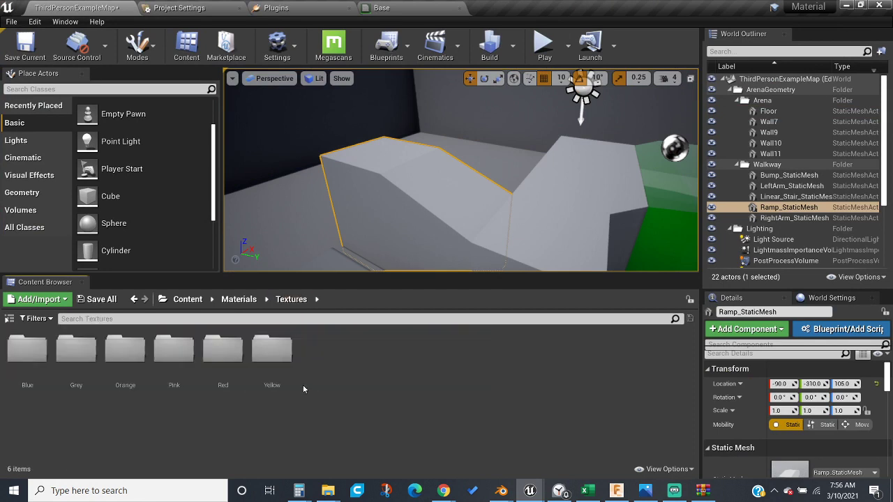
{"action": "double_click", "coordinate": [273, 349]}
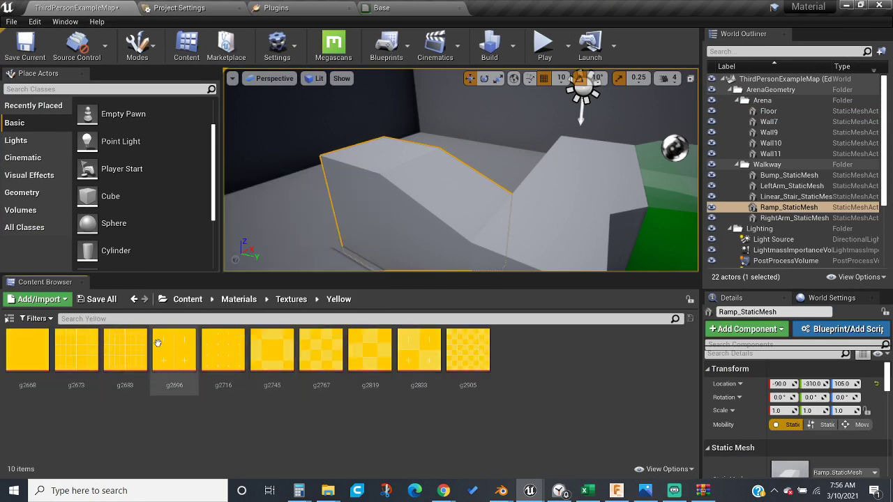
{"action": "double_click", "coordinate": [77, 344]}
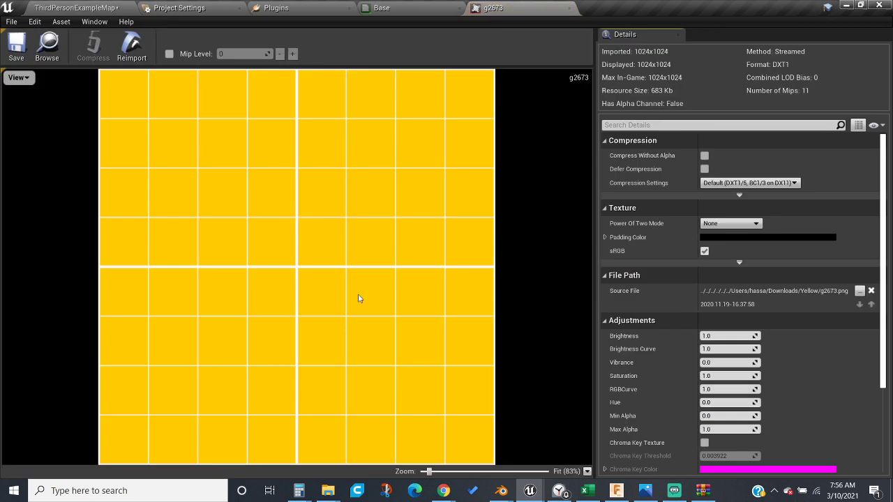
{"action": "left_click", "coordinate": [569, 9]}
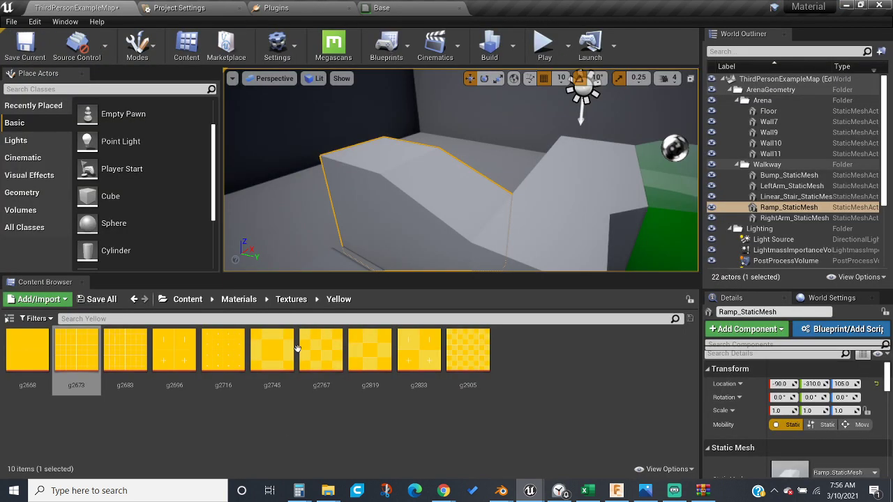
{"action": "left_click", "coordinate": [288, 300]}
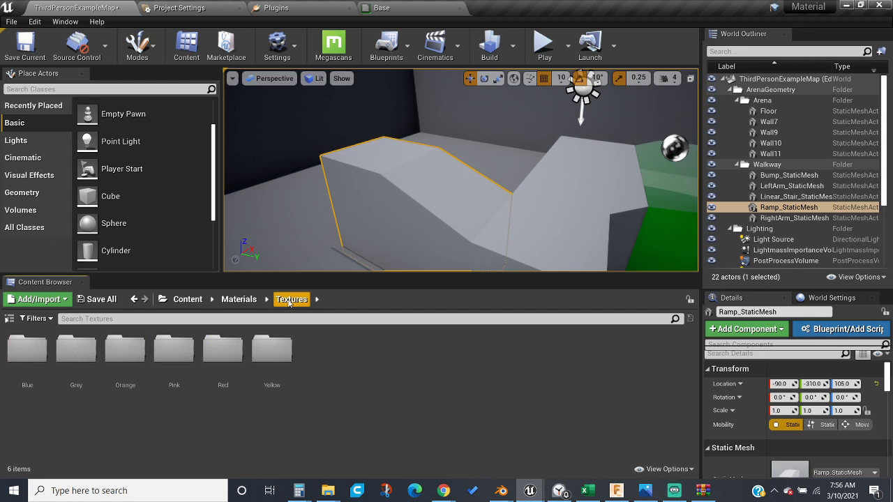
Open the project's Yellow texture folder and place a Box geometry brush on the arena floor near the character.
{"action": "left_click_drag", "start_coordinate": [421, 246], "coordinate": [353, 255]}
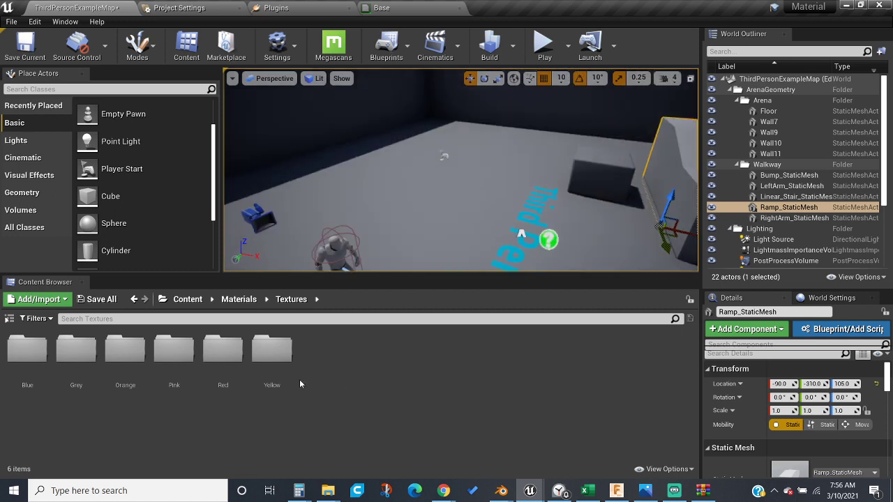
{"action": "double_click", "coordinate": [263, 356]}
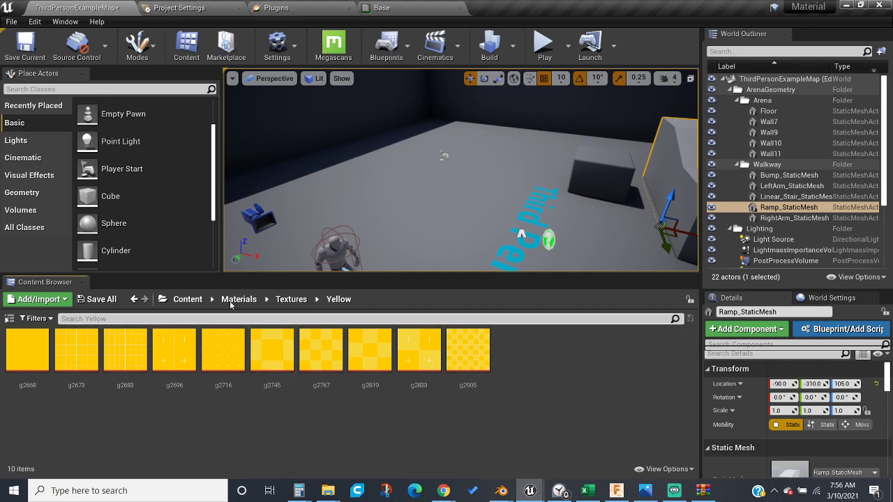
{"action": "left_click_drag", "start_coordinate": [100, 190], "coordinate": [29, 202]}
{"action": "left_click", "coordinate": [22, 193]}
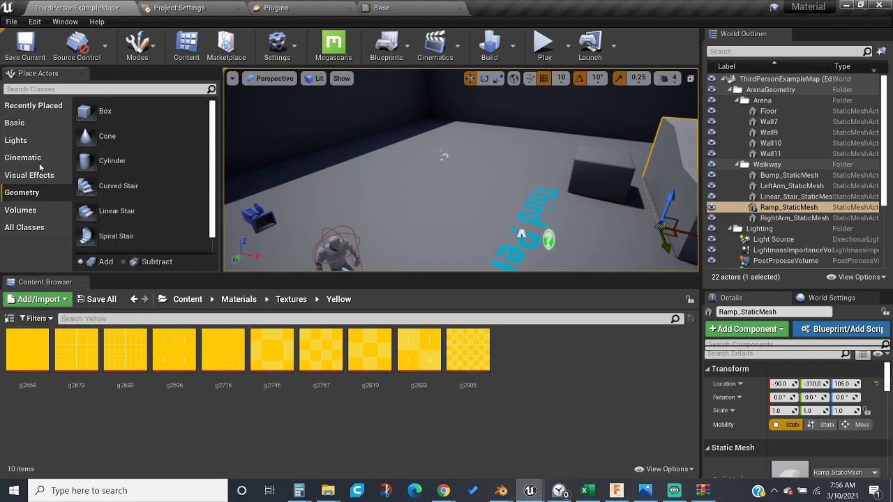
{"action": "mouse_move", "coordinate": [105, 111]}
{"action": "left_mouse_down"}
{"action": "mouse_move", "coordinate": [314, 209]}
{"action": "mouse_move", "coordinate": [497, 254]}
{"action": "left_mouse_up"}
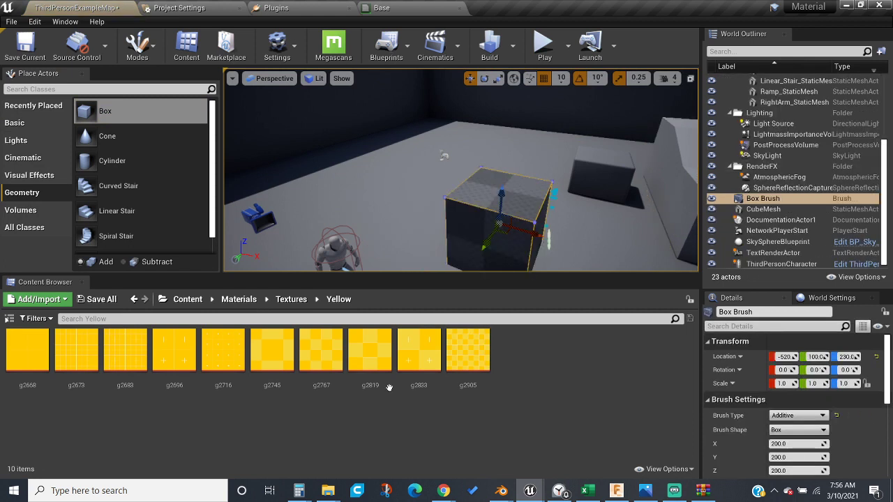
Apply the checkered g2819 texture from the Yellow folder to the top face of the box as a material.
{"action": "mouse_move", "coordinate": [370, 349]}
{"action": "left_mouse_down"}
{"action": "mouse_move", "coordinate": [530, 288]}
{"action": "mouse_move", "coordinate": [524, 201]}
{"action": "left_mouse_up"}
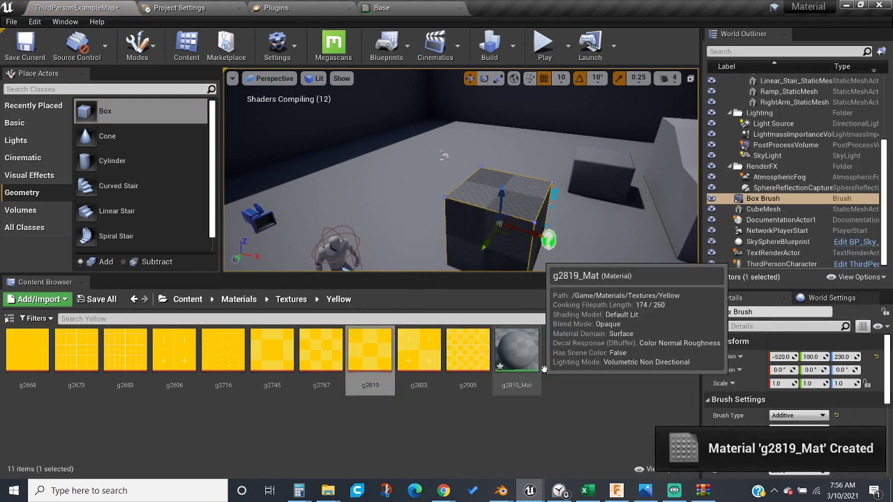
{"action": "left_click", "coordinate": [518, 339]}
{"action": "mouse_move", "coordinate": [519, 338]}
{"action": "left_mouse_down"}
{"action": "mouse_move", "coordinate": [559, 175]}
{"action": "mouse_move", "coordinate": [530, 195]}
{"action": "left_mouse_up"}
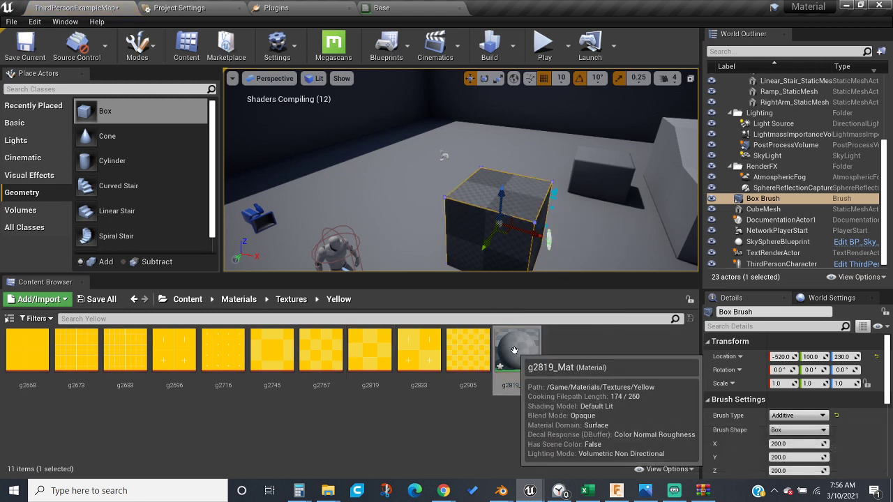
Open and save the g2819_Mat material, close its editor, and view the box in the level from above.
{"action": "double_click", "coordinate": [515, 350]}
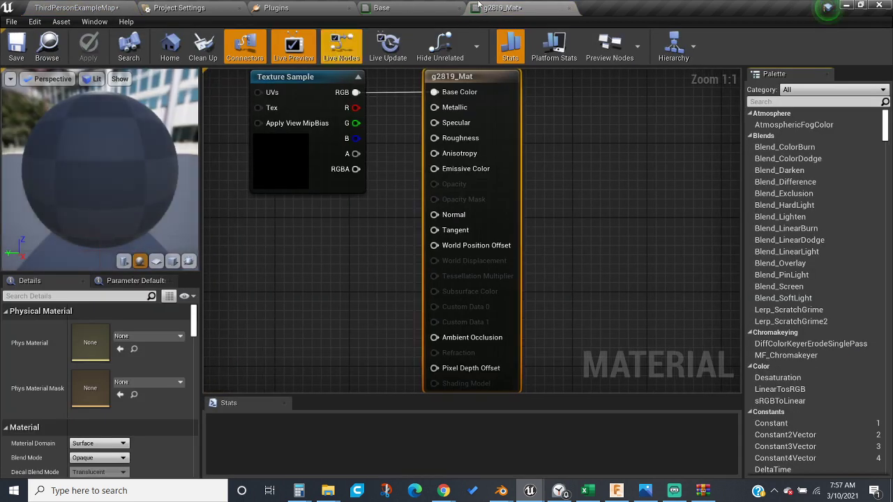
{"action": "key", "text": "ctrl+s"}
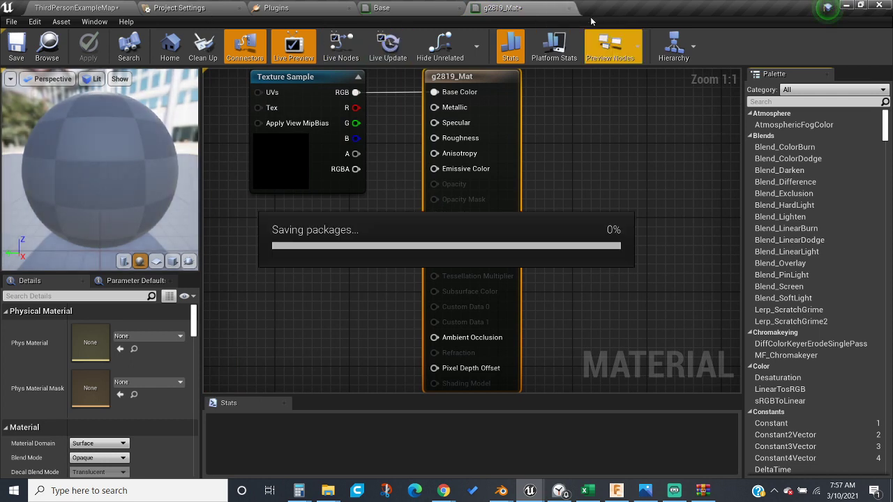
{"action": "left_click", "coordinate": [570, 10]}
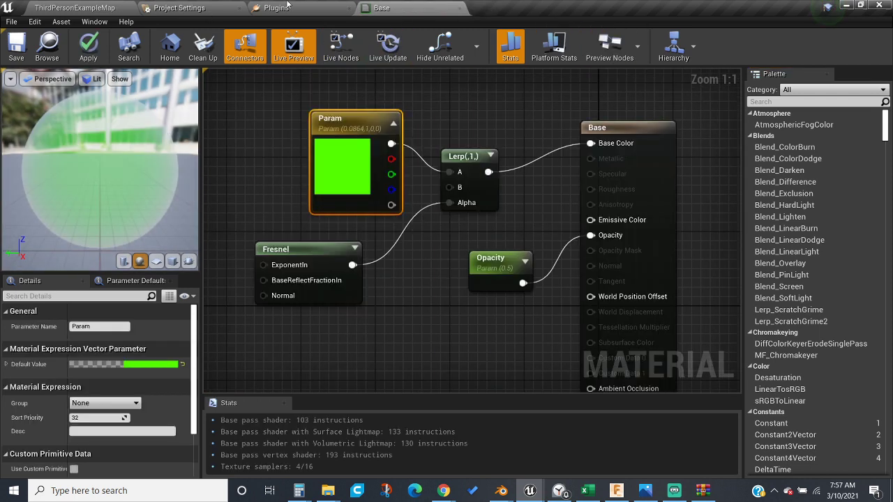
{"action": "left_click", "coordinate": [72, 7]}
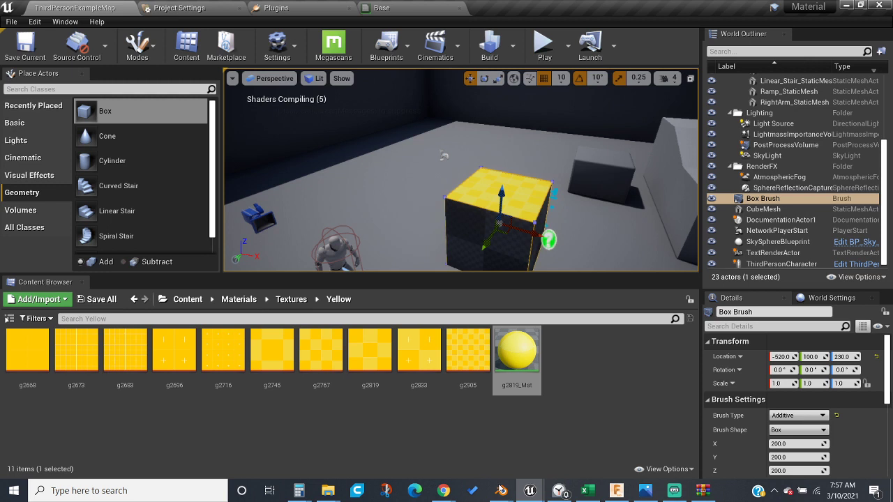
{"action": "key", "text": "w"}
{"action": "mouse_move", "coordinate": [536, 205]}
{"action": "right_mouse_down"}
{"action": "mouse_move", "coordinate": [551, 198]}
{"action": "mouse_move", "coordinate": [684, 208]}
{"action": "mouse_move", "coordinate": [691, 258]}
{"action": "mouse_move", "coordinate": [681, 261]}
{"action": "right_mouse_up"}
{"action": "key", "text": "s"}
{"action": "left_click", "coordinate": [537, 213]}
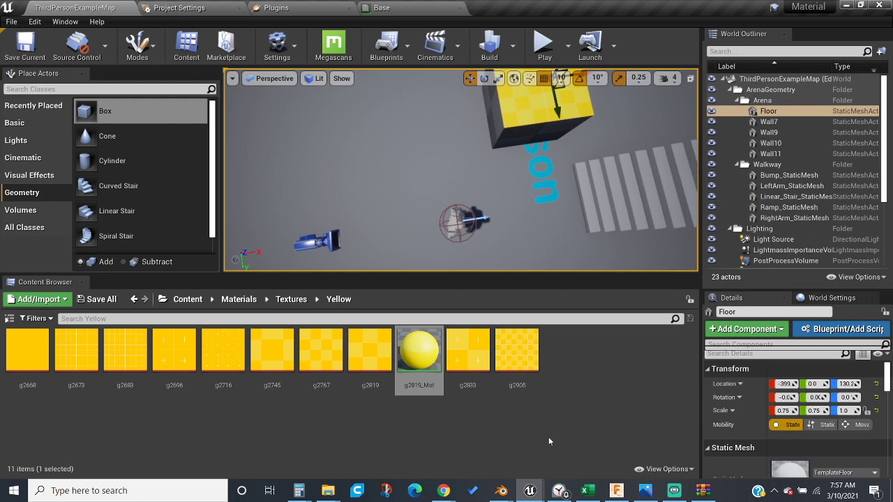
Open g2819_Mat to examine its preview sphere and the Texture Sample node feeding Base Color.
{"action": "double_click", "coordinate": [417, 371]}
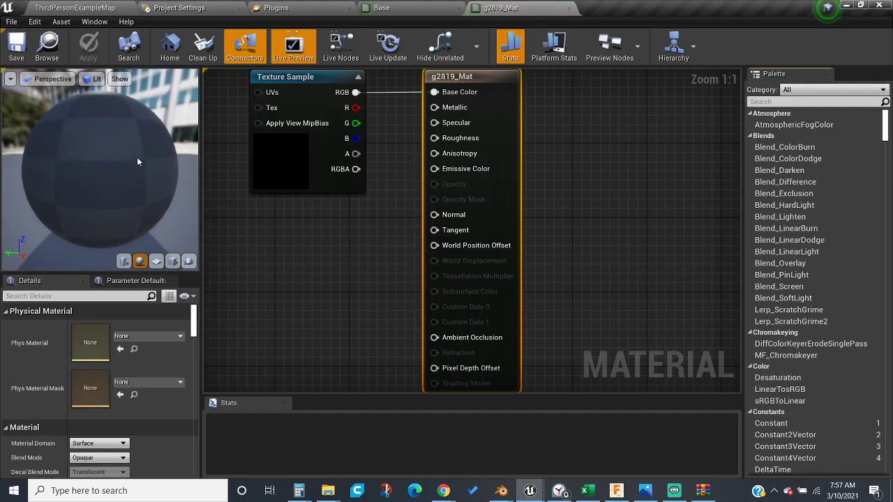
{"action": "left_click_drag", "start_coordinate": [138, 159], "coordinate": [165, 134]}
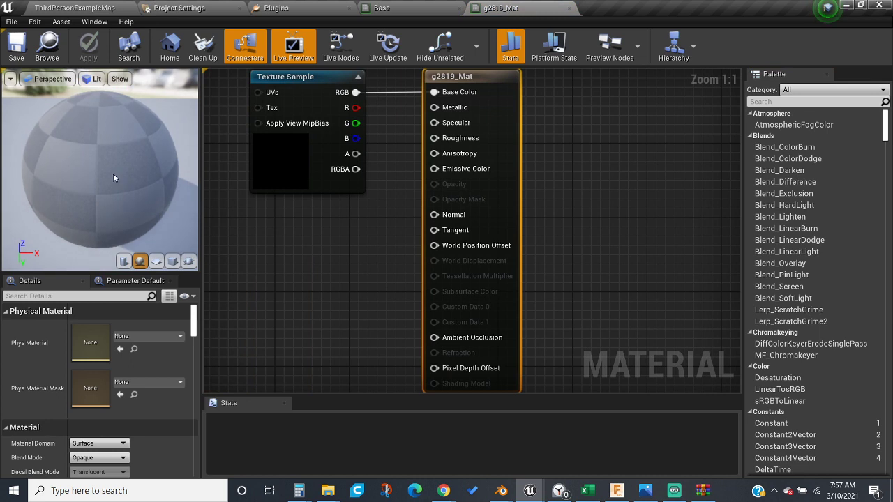
{"action": "left_click_drag", "start_coordinate": [113, 174], "coordinate": [175, 159]}
{"action": "left_click_drag", "start_coordinate": [113, 168], "coordinate": [167, 144]}
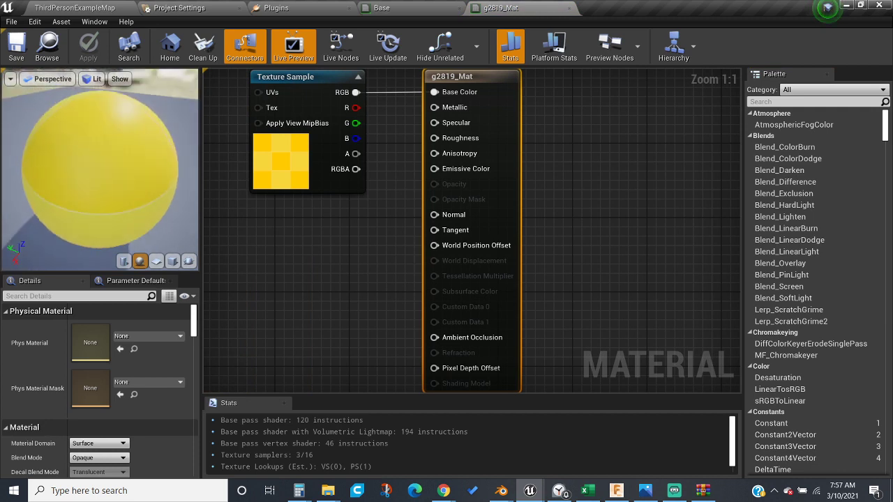
{"action": "left_click_drag", "start_coordinate": [107, 156], "coordinate": [65, 130]}
{"action": "left_click", "coordinate": [315, 168]}
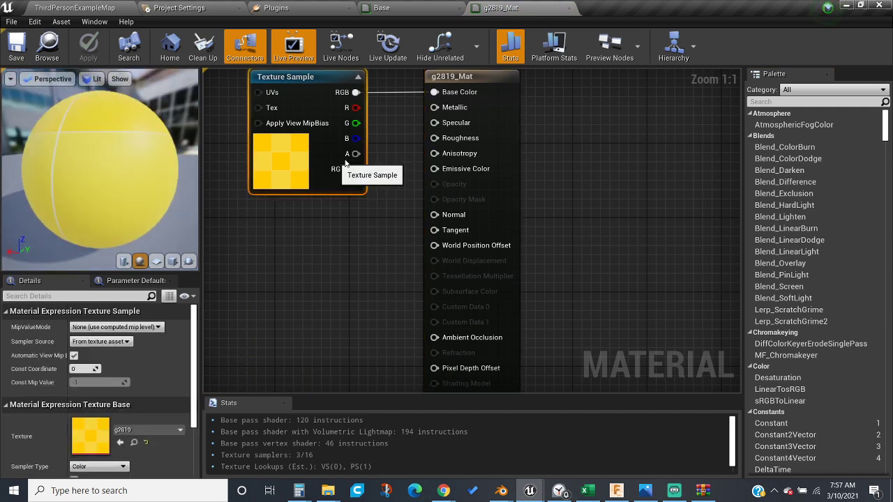
{"action": "left_click", "coordinate": [499, 128]}
Return to the level, check the material on the Box Brush, and force-delete g2819_Mat from the Yellow folder.
{"action": "left_click", "coordinate": [55, 5]}
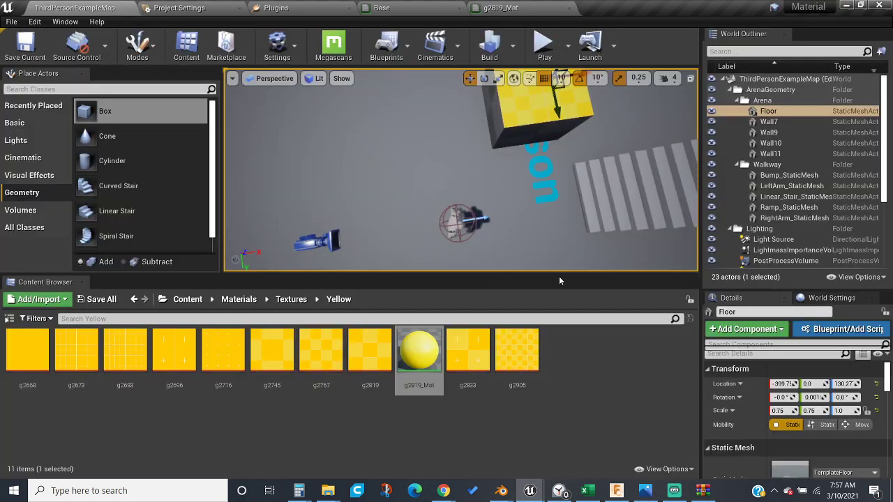
{"action": "left_click", "coordinate": [538, 104]}
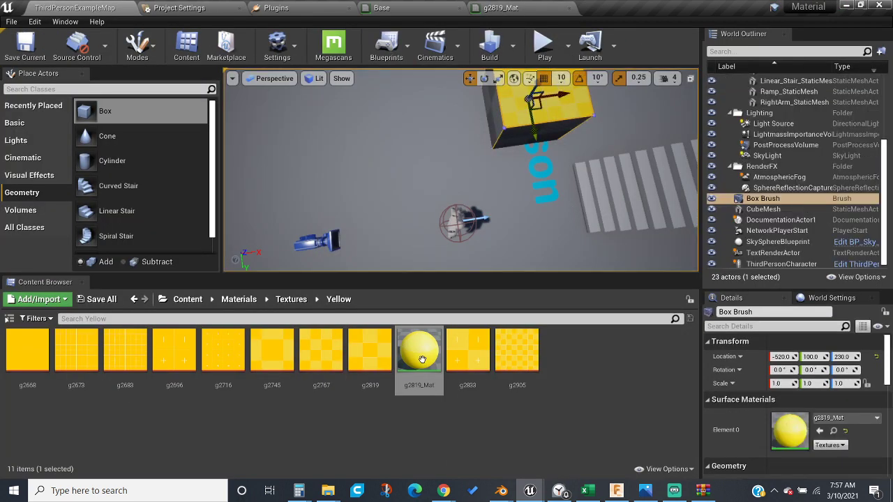
{"action": "key", "text": "Delete"}
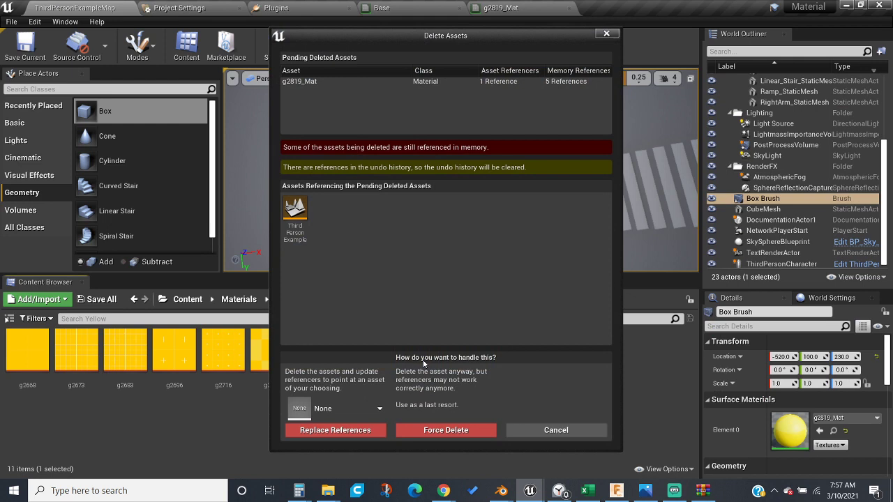
{"action": "left_click", "coordinate": [440, 433]}
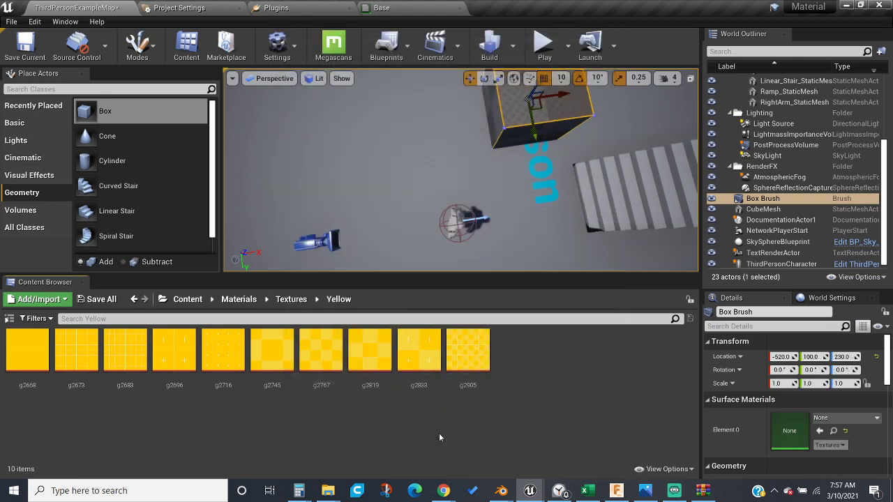
Switch back to the Base material's node graph.
{"action": "left_click", "coordinate": [424, 12]}
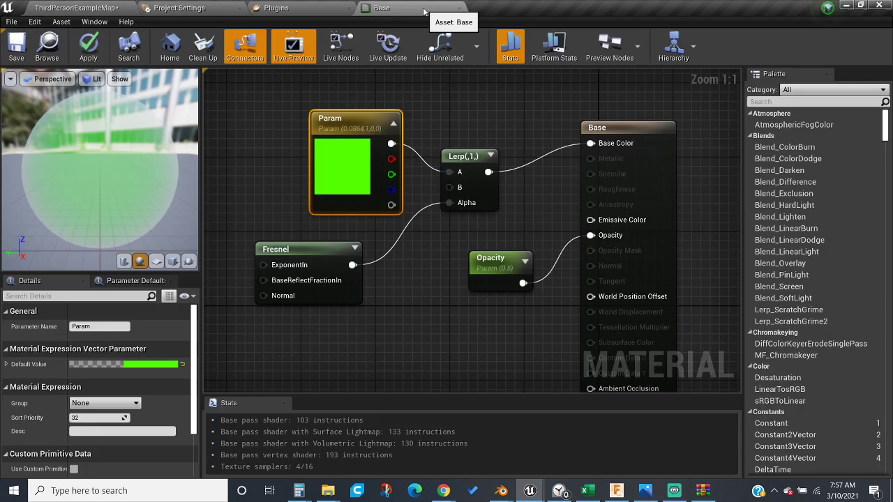
{"action": "left_click_drag", "start_coordinate": [425, 12], "coordinate": [461, 5]}
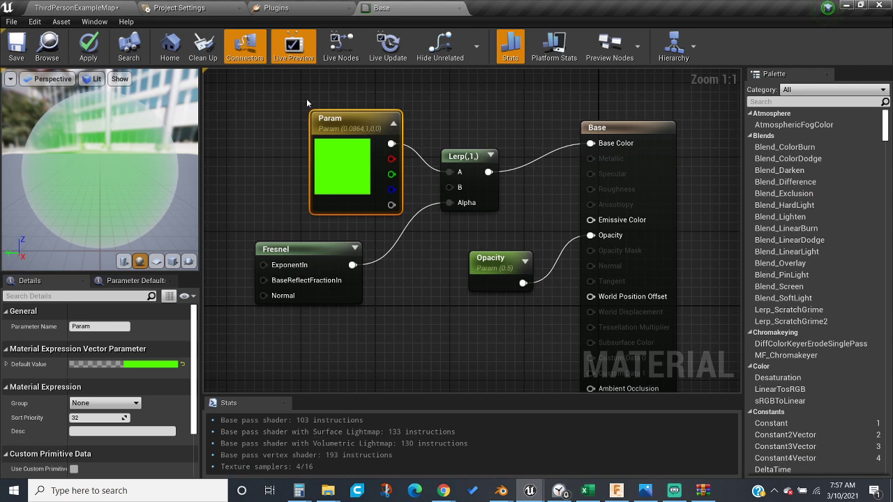
Delete the Param, Lerp and Fresnel nodes from the Base material graph.
{"action": "left_click_drag", "start_coordinate": [259, 82], "coordinate": [410, 298]}
{"action": "left_click_drag", "start_coordinate": [443, 326], "coordinate": [444, 325]}
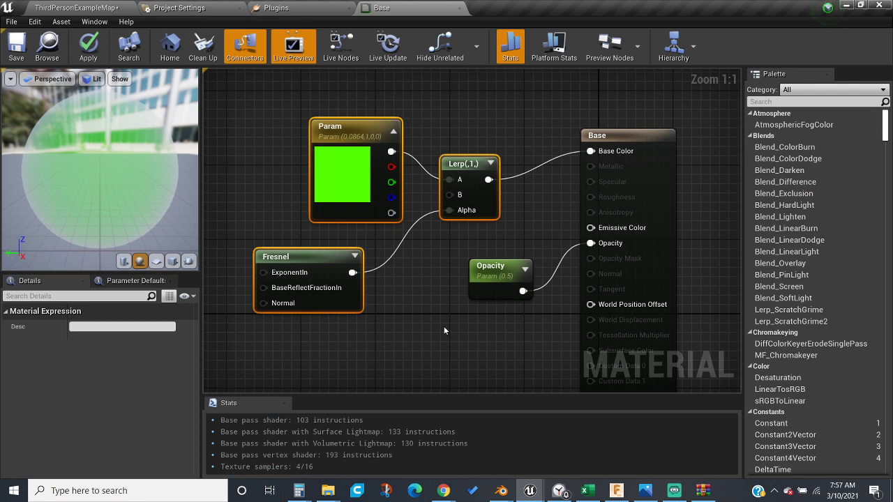
{"action": "key", "text": "Delete"}
Add a TextureSample node to the graph by searching the node list for "texture".
{"action": "right_click", "coordinate": [336, 97]}
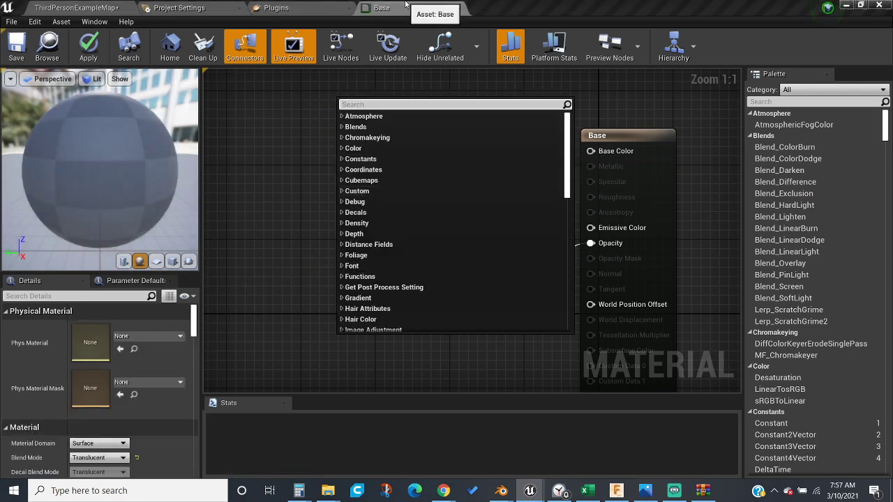
{"action": "type", "text": "tex"}
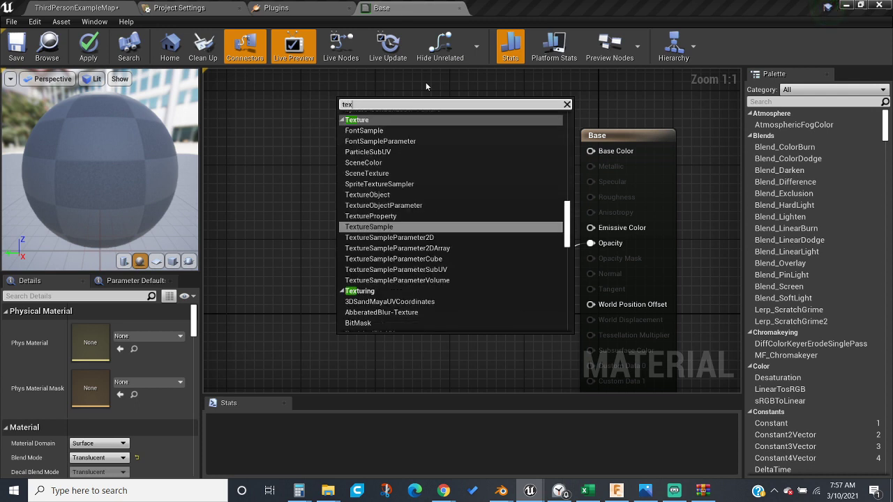
{"action": "type", "text": "ture"}
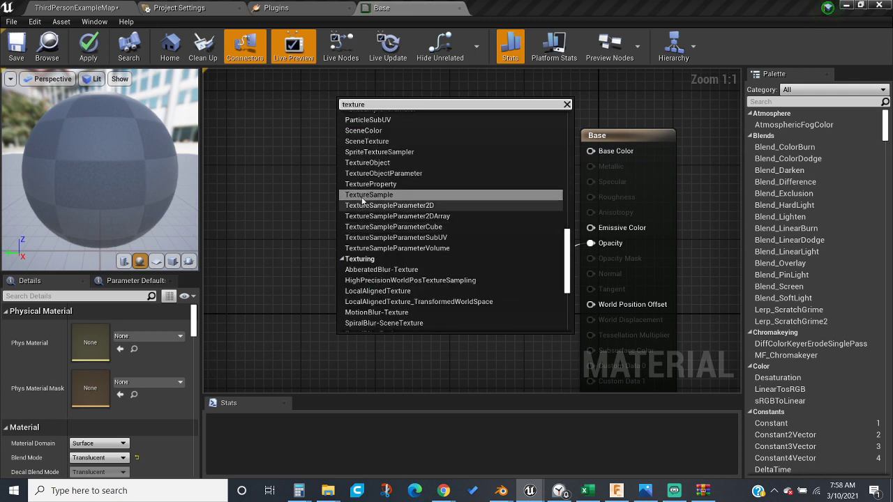
{"action": "left_click", "coordinate": [353, 196]}
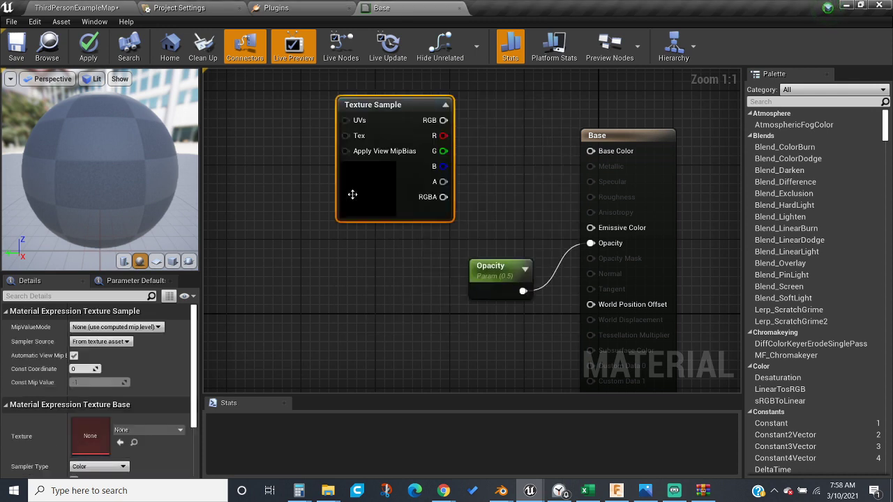
Paste a second Texture Sample node and position it below the first one.
{"action": "left_click", "coordinate": [334, 255]}
{"action": "key", "text": "ctrl+v"}
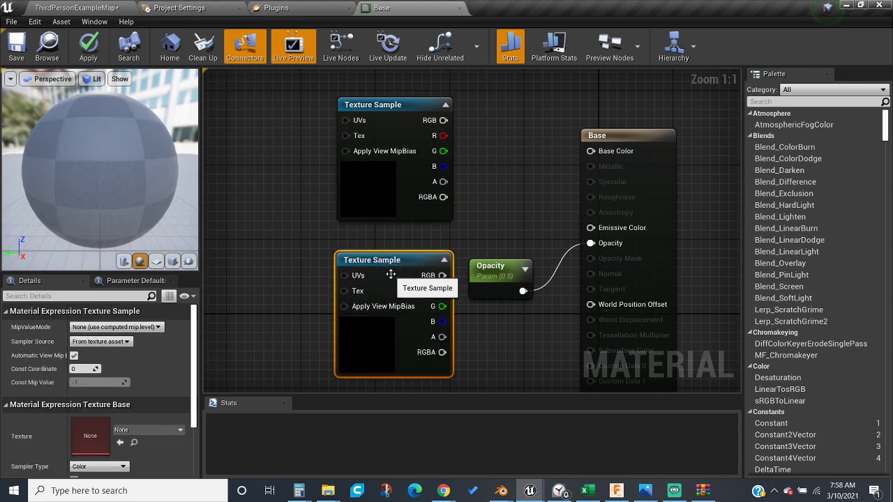
{"action": "left_click_drag", "start_coordinate": [391, 274], "coordinate": [340, 271]}
Assign the blue checkered texture g1822 to the upper Texture Sample node and shift the node slightly away from the Base node.
{"action": "left_click", "coordinate": [380, 183]}
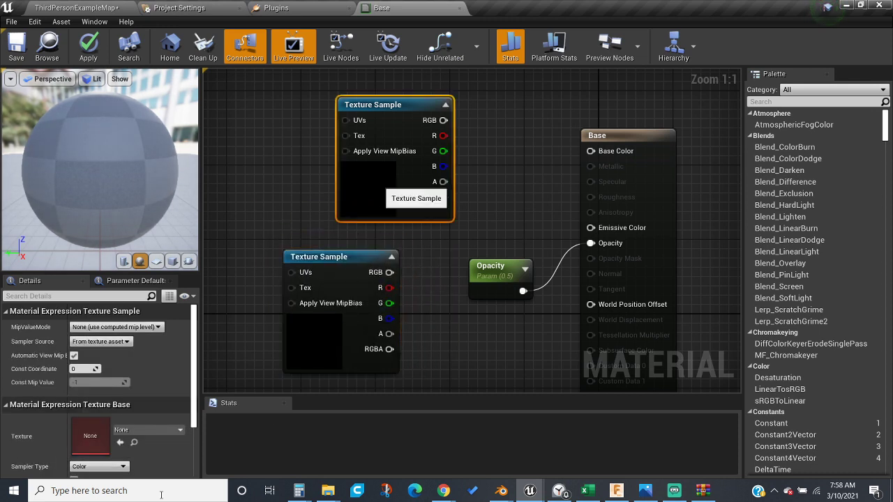
{"action": "left_click", "coordinate": [129, 431]}
{"action": "scroll", "coordinate": [206, 353], "scroll_direction": "down", "scroll_amount": 8}
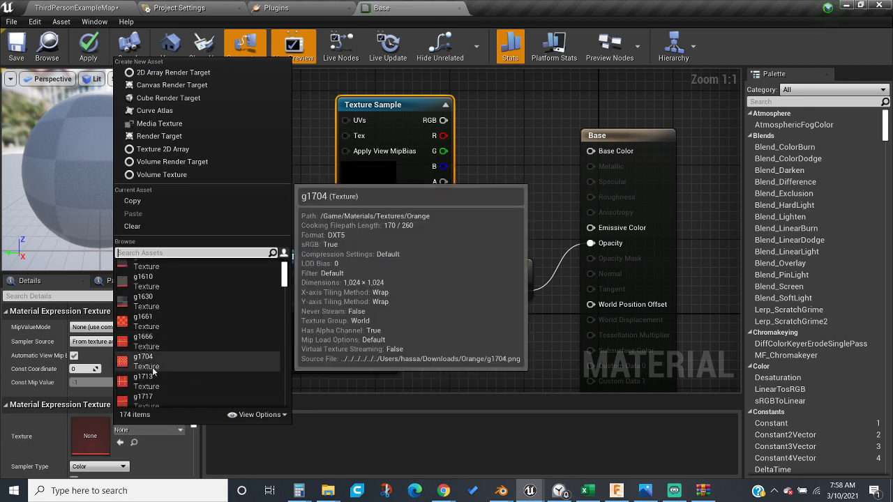
{"action": "scroll", "coordinate": [156, 391], "scroll_direction": "down", "scroll_amount": 4}
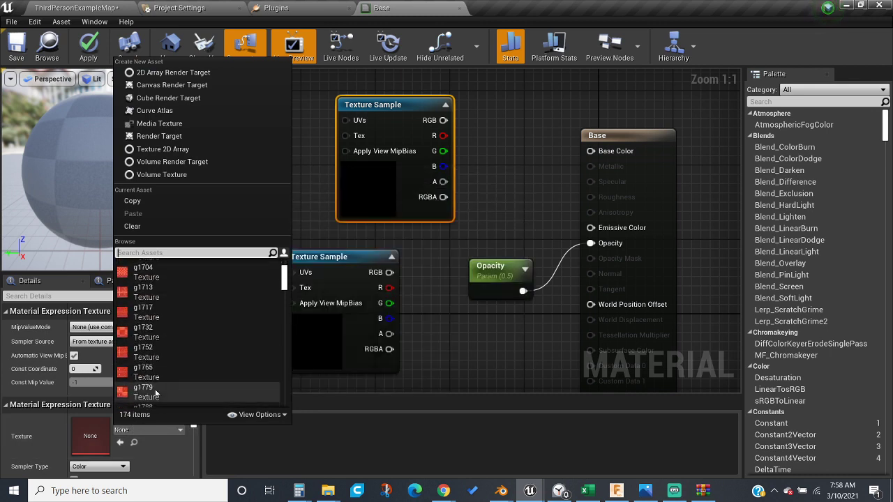
{"action": "scroll", "coordinate": [161, 331], "scroll_direction": "down", "scroll_amount": 1}
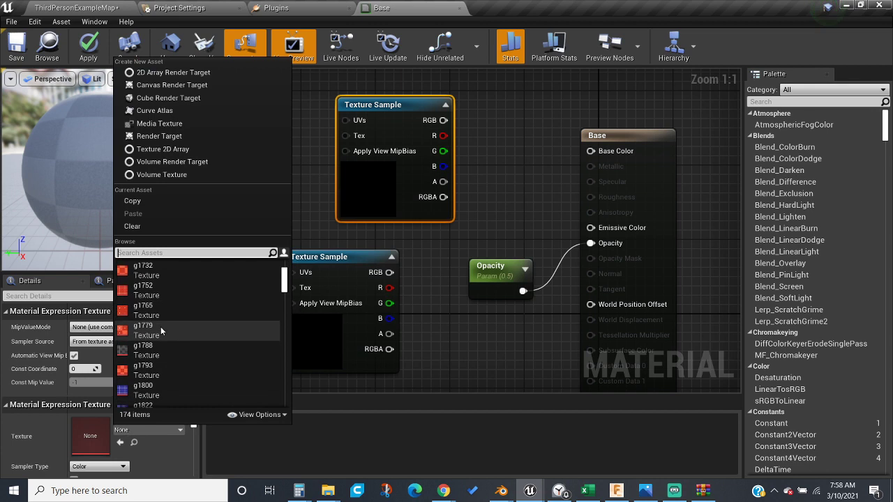
{"action": "scroll", "coordinate": [161, 330], "scroll_direction": "down", "scroll_amount": 1}
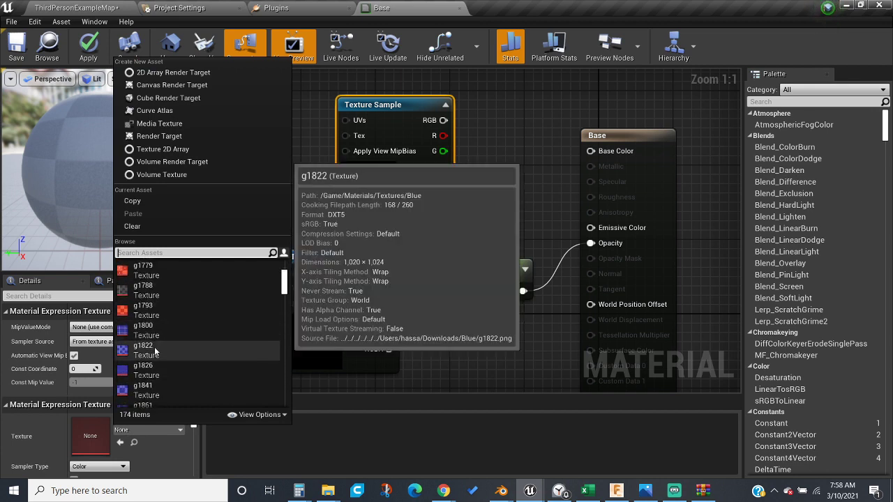
{"action": "left_click", "coordinate": [154, 347]}
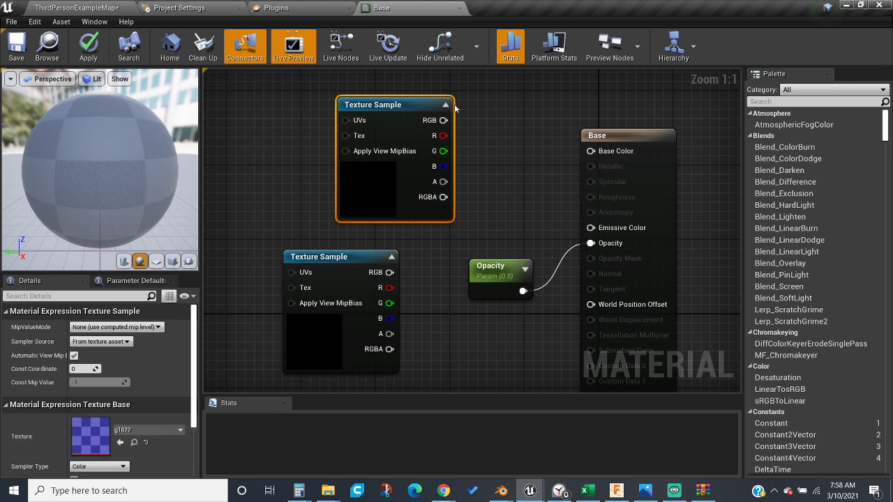
{"action": "left_click_drag", "start_coordinate": [381, 106], "coordinate": [354, 109]}
Delete the empty second Texture Sample node and connect the remaining node's RGB output to Base Color.
{"action": "left_click", "coordinate": [350, 280]}
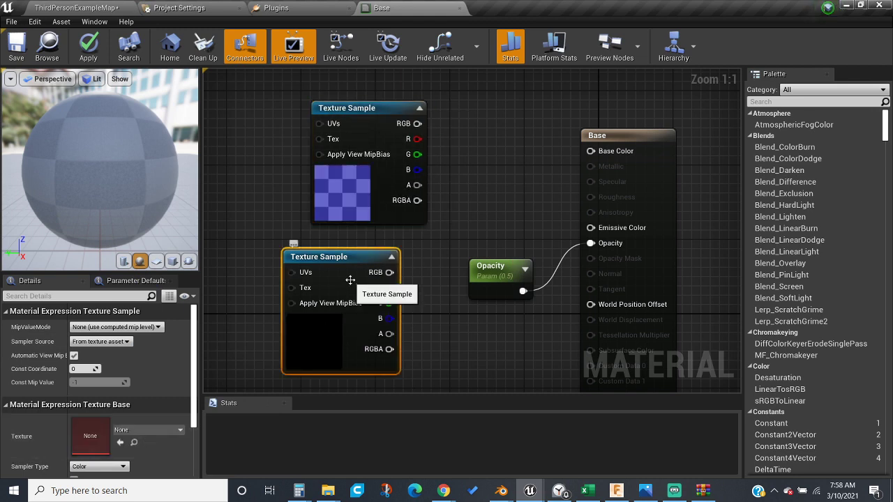
{"action": "key", "text": "Delete"}
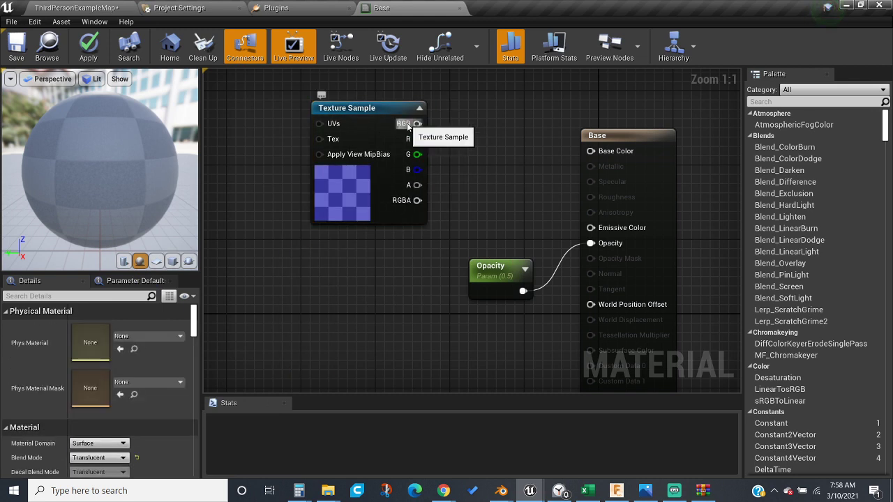
{"action": "mouse_move", "coordinate": [417, 123]}
{"action": "left_mouse_down"}
{"action": "mouse_move", "coordinate": [603, 160]}
{"action": "mouse_move", "coordinate": [427, 105]}
{"action": "mouse_move", "coordinate": [417, 123]}
{"action": "left_mouse_up"}
Undock the Base editor, try adding the yellow g2683 texture to its graph from the Yellow folder, remove that node, and redock the editor.
{"action": "left_click_drag", "start_coordinate": [409, 5], "coordinate": [459, 56]}
{"action": "left_click", "coordinate": [108, 7]}
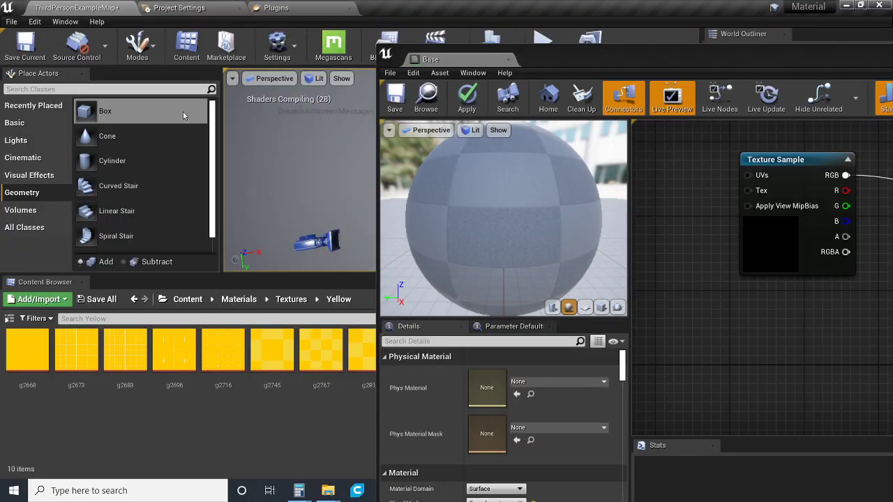
{"action": "left_click_drag", "start_coordinate": [125, 349], "coordinate": [721, 316]}
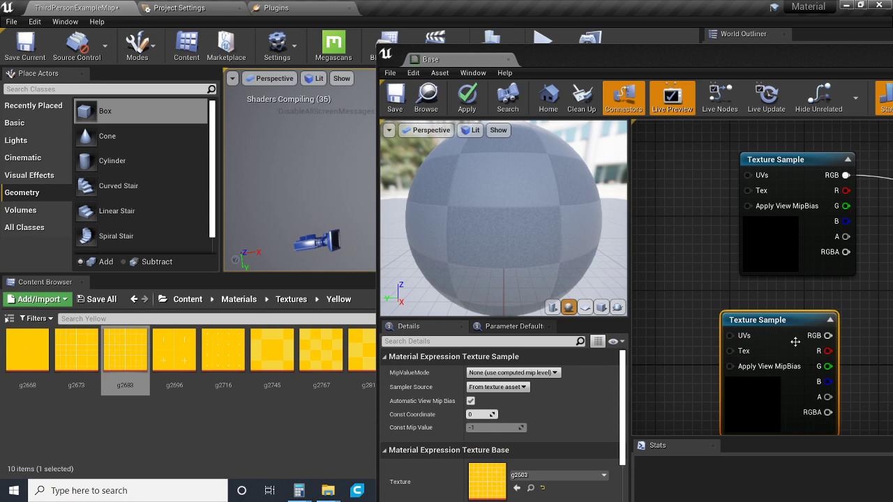
{"action": "key", "text": "Delete"}
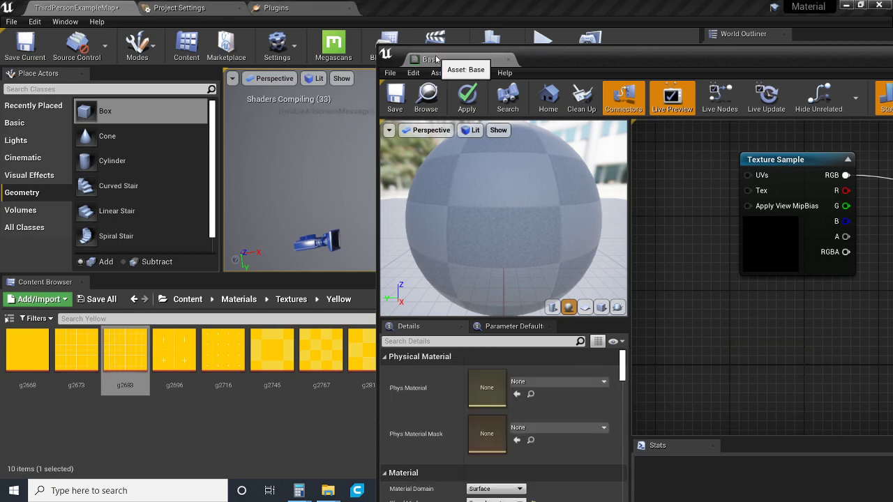
{"action": "left_click_drag", "start_coordinate": [436, 58], "coordinate": [382, 8]}
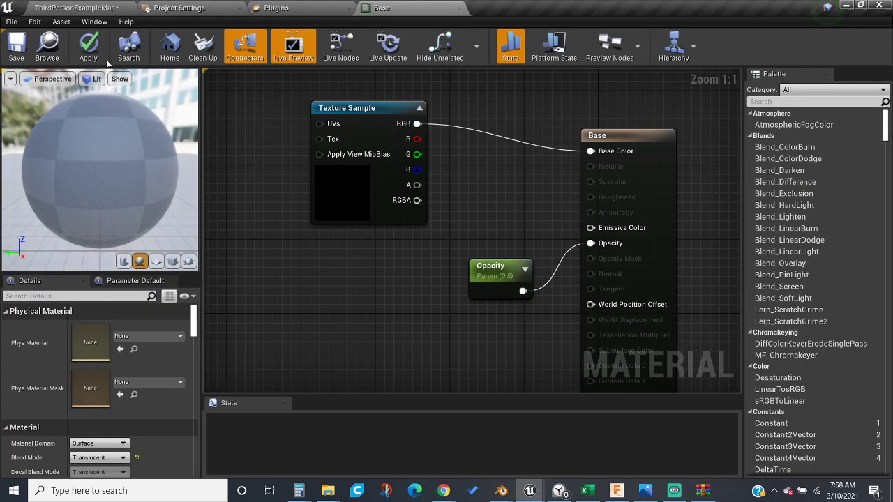
Apply the graph changes and set the Base material's Blend Mode to Opaque.
{"action": "left_click", "coordinate": [78, 34]}
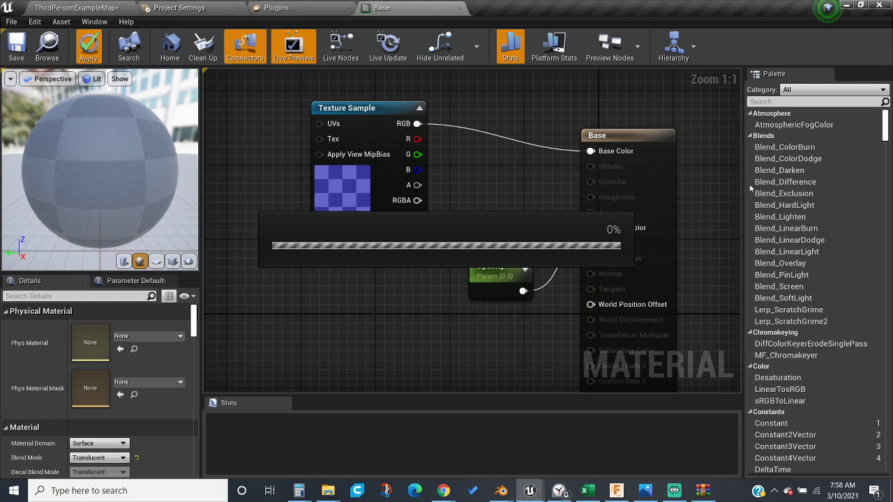
{"action": "left_click", "coordinate": [645, 155]}
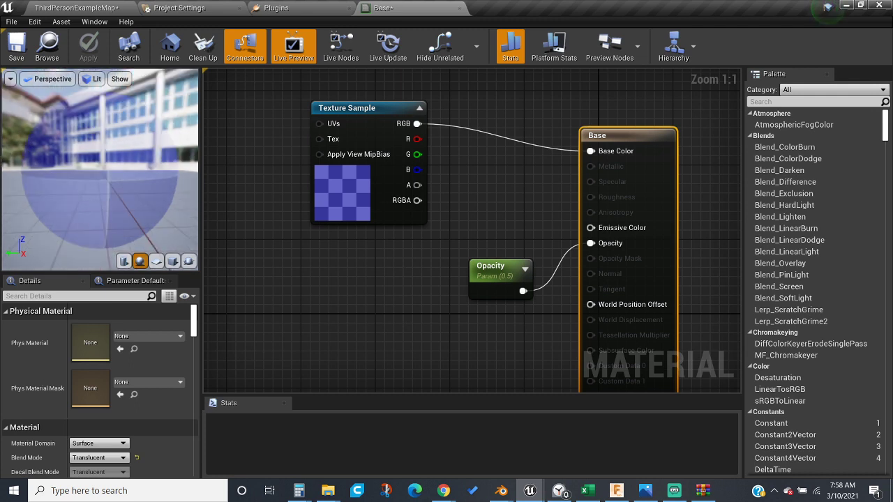
{"action": "left_click", "coordinate": [83, 458]}
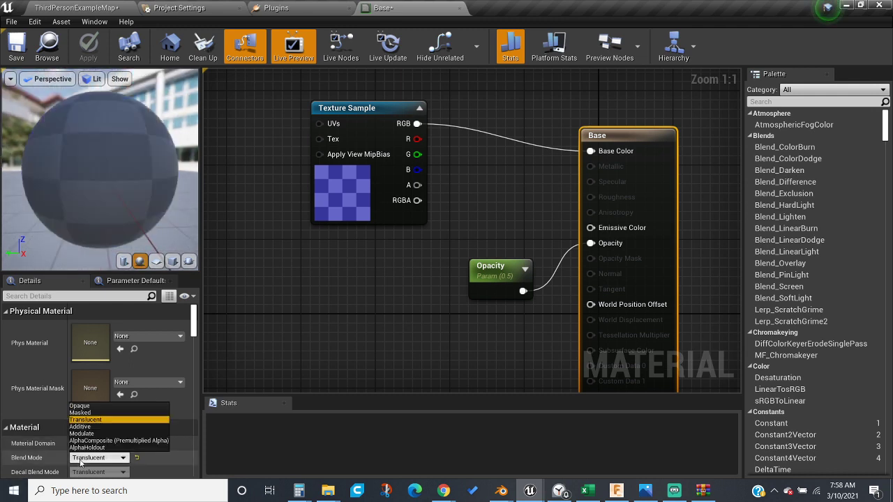
{"action": "left_click", "coordinate": [83, 406]}
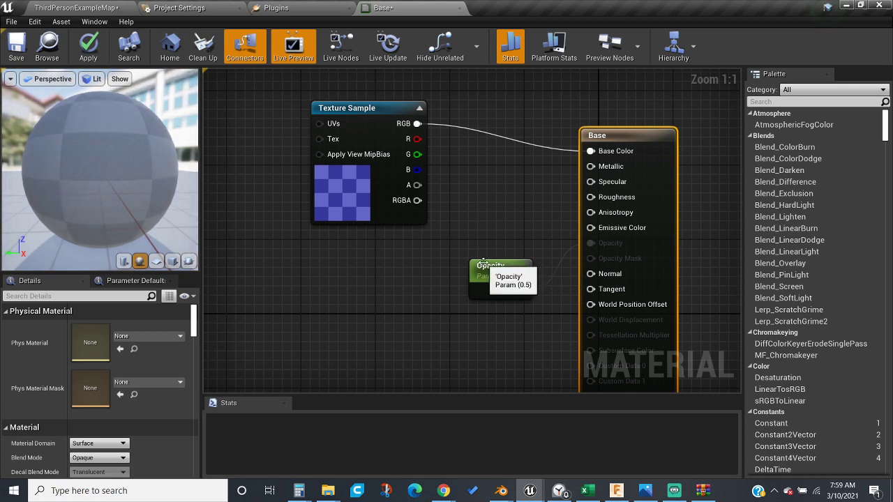
Delete the Opacity parameter node, apply the material, and check the texture on the preview sphere.
{"action": "left_click", "coordinate": [507, 273]}
{"action": "key", "text": "Delete"}
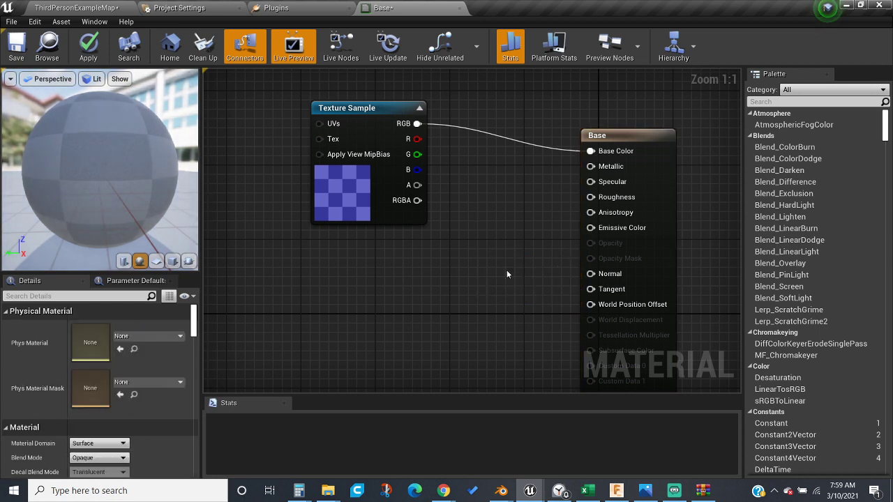
{"action": "left_click", "coordinate": [90, 55]}
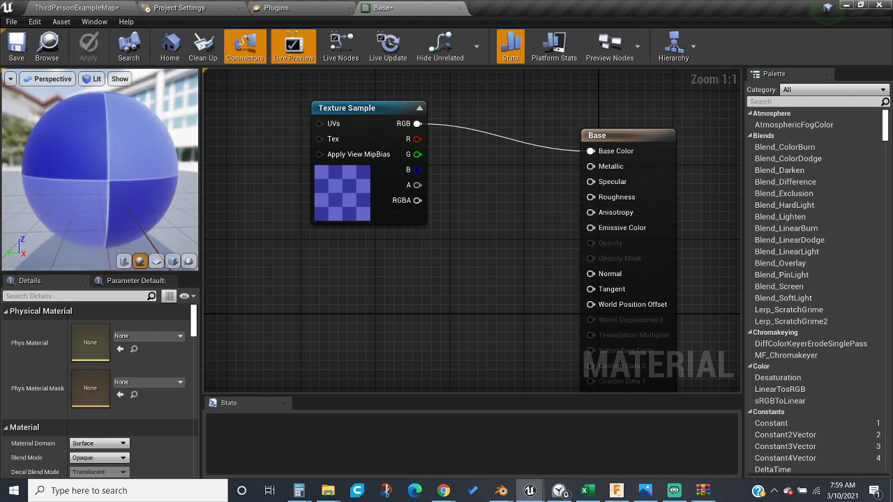
{"action": "left_click_drag", "start_coordinate": [57, 117], "coordinate": [136, 122]}
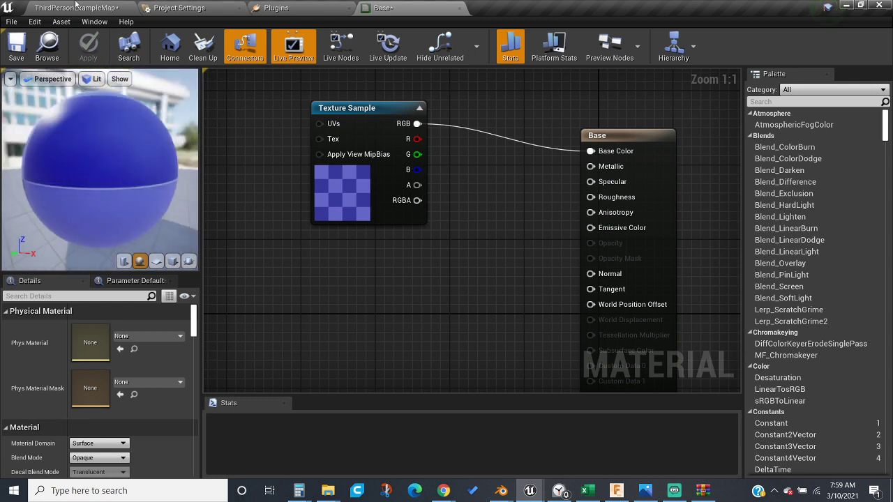
Return to the level and apply the Base material from the Materials folder to the box.
{"action": "left_click", "coordinate": [76, 7]}
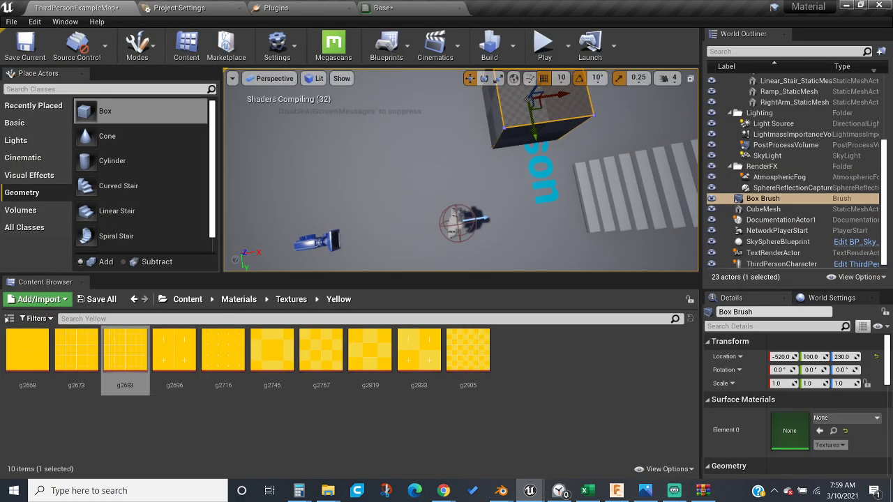
{"action": "left_click", "coordinate": [411, 175]}
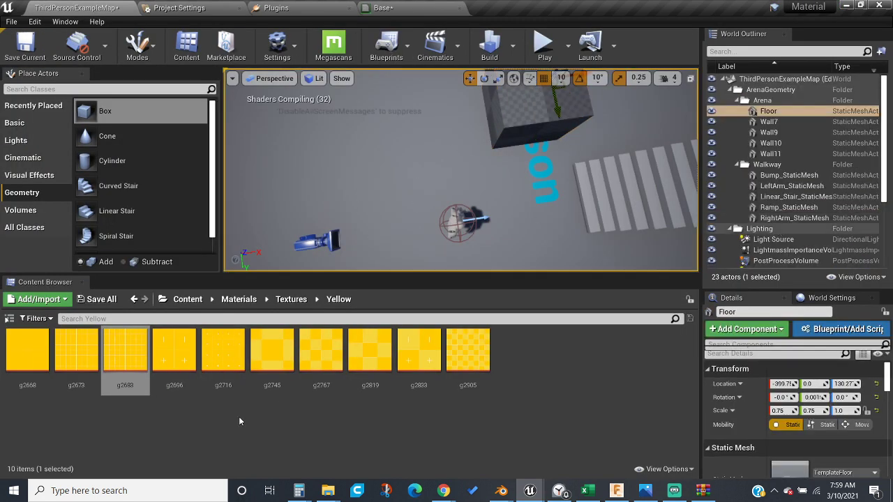
{"action": "left_click", "coordinate": [239, 299]}
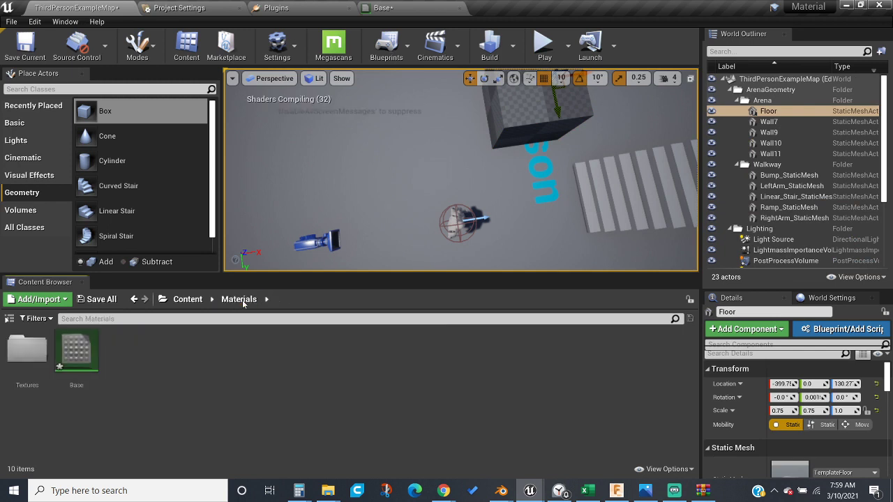
{"action": "left_click_drag", "start_coordinate": [75, 353], "coordinate": [515, 108]}
{"action": "left_click", "coordinate": [395, 7]}
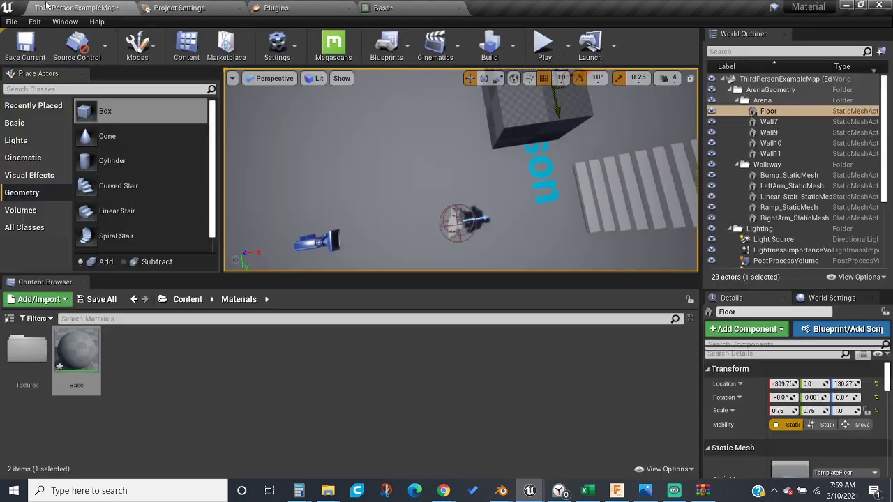
{"action": "left_click", "coordinate": [46, 5]}
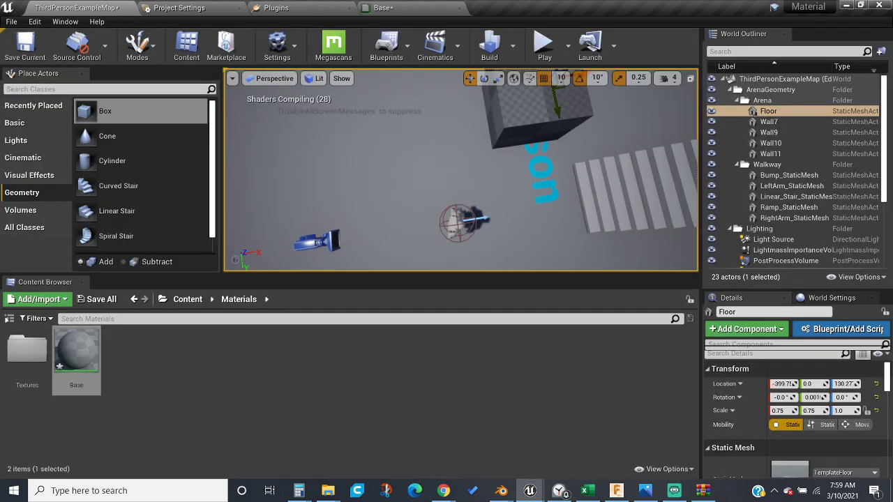
Examine the box with the applied Base material in the level from several angles and distances.
{"action": "middle_click_drag", "start_coordinate": [406, 176], "coordinate": [399, 106]}
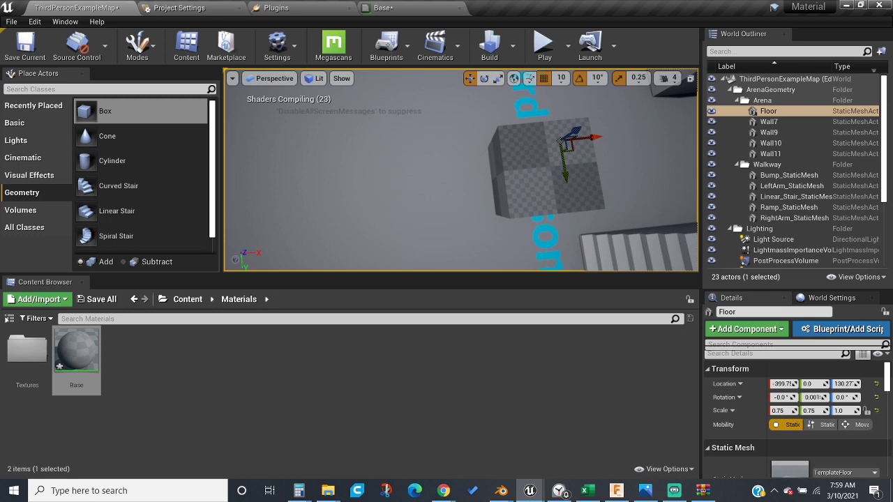
{"action": "right_click_drag", "start_coordinate": [482, 158], "coordinate": [411, 132]}
{"action": "scroll", "coordinate": [488, 139], "scroll_direction": "up", "scroll_amount": 5}
{"action": "scroll", "coordinate": [513, 133], "scroll_direction": "down", "scroll_amount": 3}
{"action": "right_click_drag", "start_coordinate": [512, 133], "coordinate": [607, 101]}
{"action": "scroll", "coordinate": [488, 140], "scroll_direction": "down", "scroll_amount": 5}
{"action": "right_click_drag", "start_coordinate": [488, 168], "coordinate": [537, 245]}
{"action": "right_click_drag", "start_coordinate": [446, 237], "coordinate": [514, 120]}
{"action": "scroll", "coordinate": [471, 141], "scroll_direction": "up", "scroll_amount": 2}
{"action": "scroll", "coordinate": [470, 142], "scroll_direction": "down", "scroll_amount": 3}
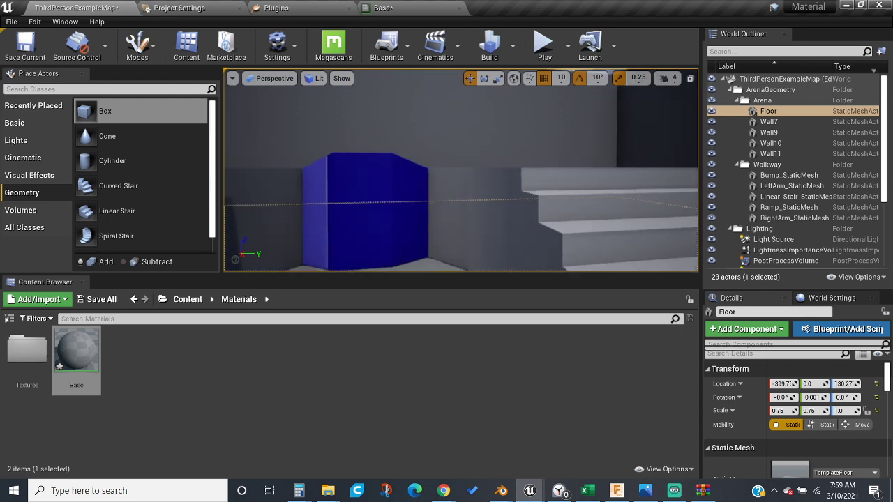
{"action": "right_click_drag", "start_coordinate": [471, 141], "coordinate": [342, 222]}
Try placing a new Box geometry brush on the level floor, and delete it.
{"action": "key", "text": "ctrl+z"}
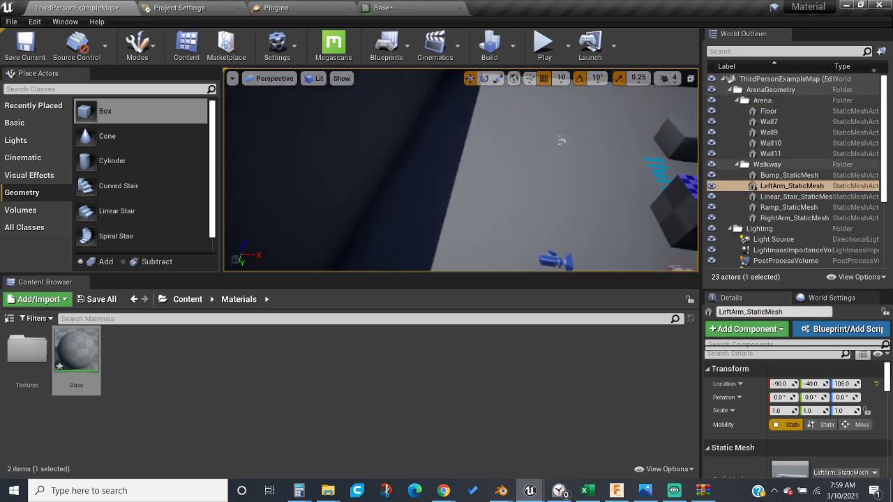
{"action": "mouse_move", "coordinate": [128, 113]}
{"action": "left_mouse_down"}
{"action": "mouse_move", "coordinate": [525, 187]}
{"action": "mouse_move", "coordinate": [530, 175]}
{"action": "left_mouse_up"}
{"action": "key", "text": "Delete"}
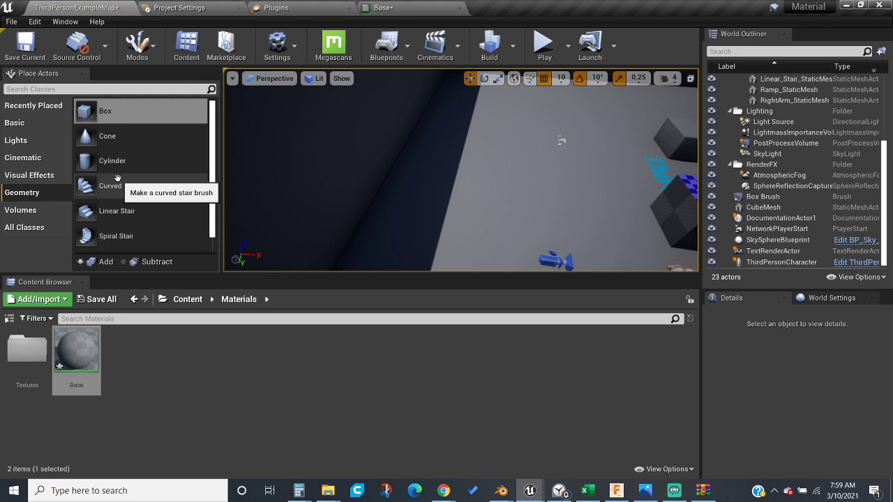
Place a basic Cube on the level floor and raise it to a Z location of 300.
{"action": "left_click", "coordinate": [16, 123]}
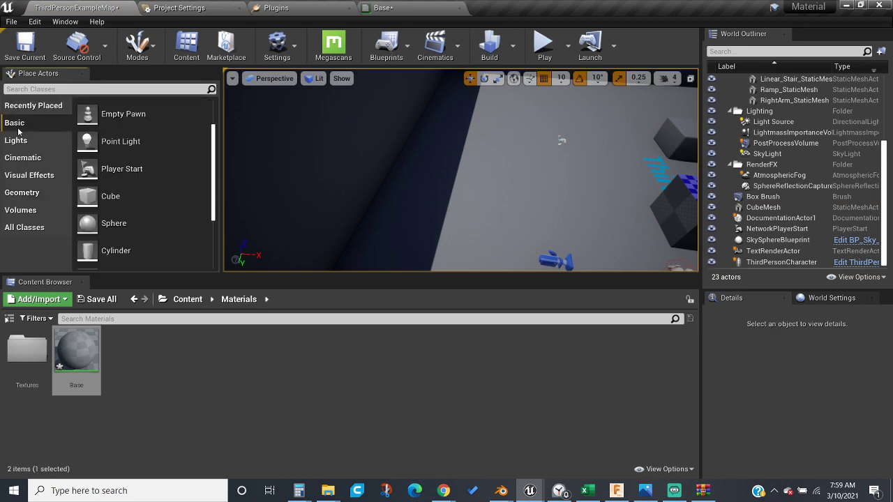
{"action": "left_click_drag", "start_coordinate": [93, 196], "coordinate": [522, 187]}
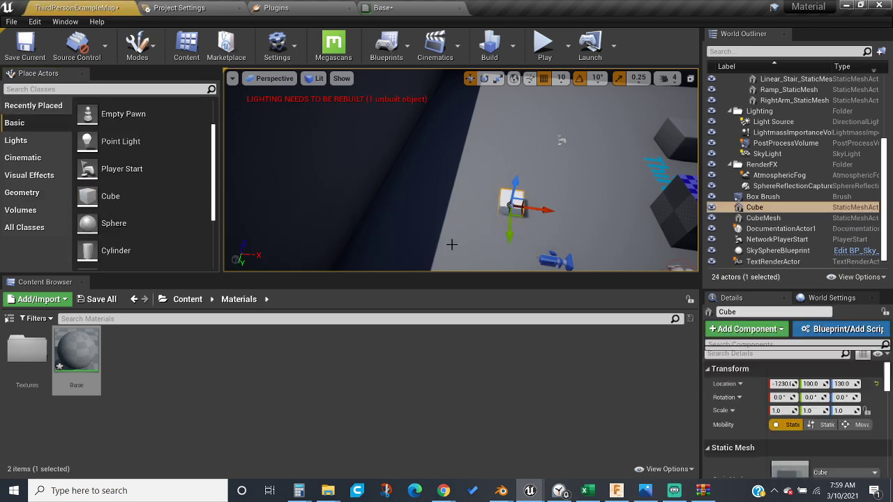
{"action": "left_click", "coordinate": [519, 187]}
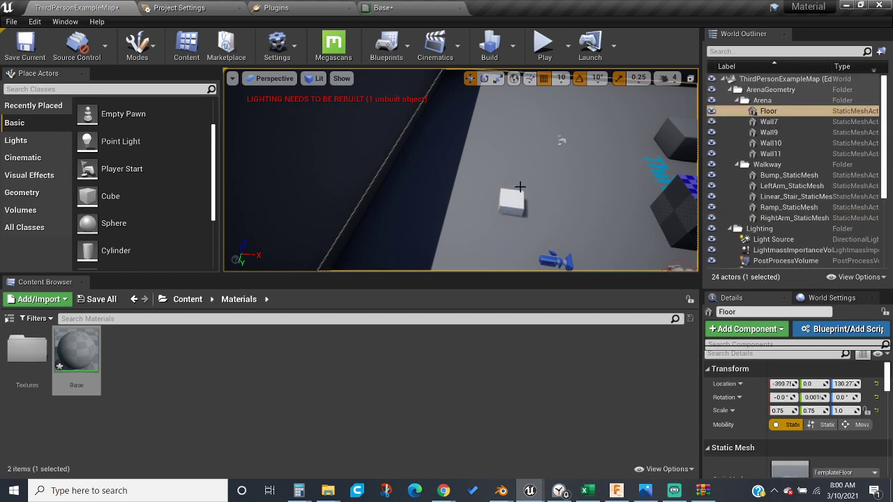
{"action": "left_click", "coordinate": [509, 199]}
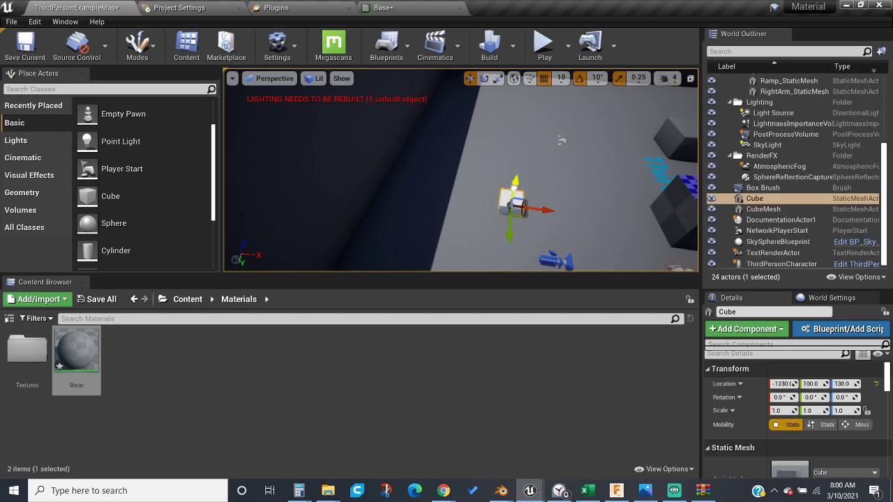
{"action": "left_click_drag", "start_coordinate": [514, 185], "coordinate": [515, 160]}
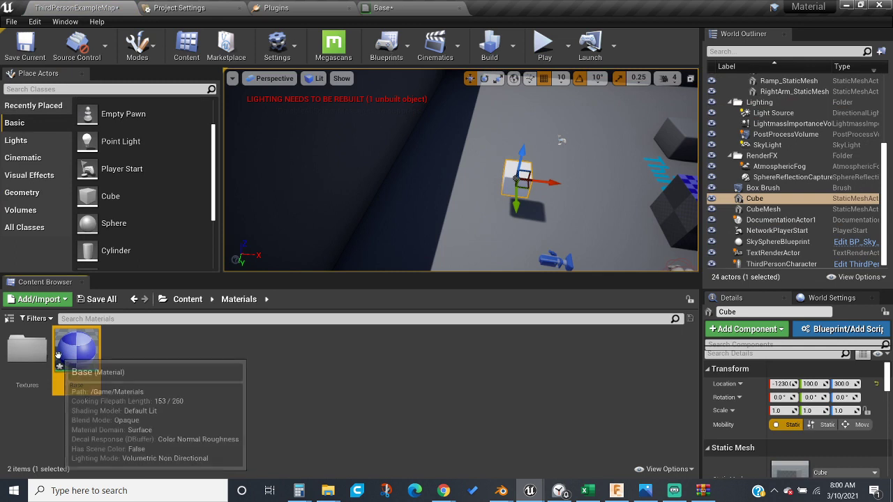
Apply the Base material to the raised cube and scale the cube to 6.0 in X and 1.75 in Y.
{"action": "left_click_drag", "start_coordinate": [57, 356], "coordinate": [514, 176]}
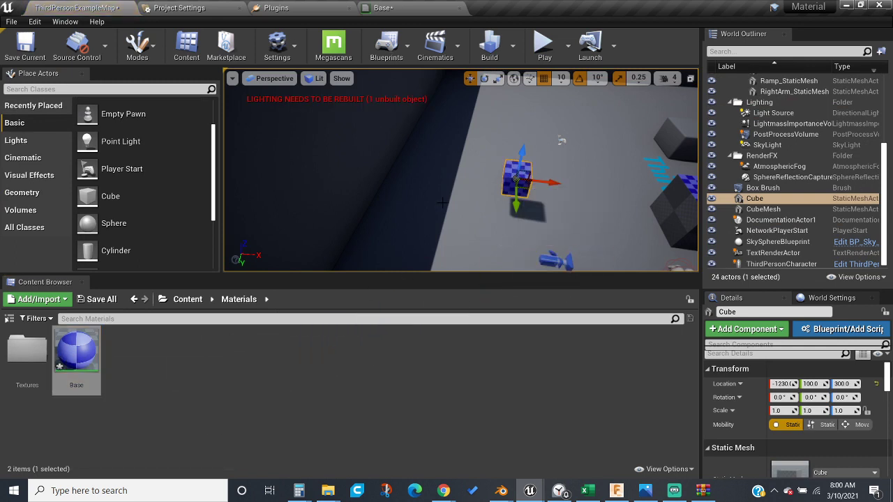
{"action": "scroll", "coordinate": [516, 180], "scroll_direction": "up", "scroll_amount": 6}
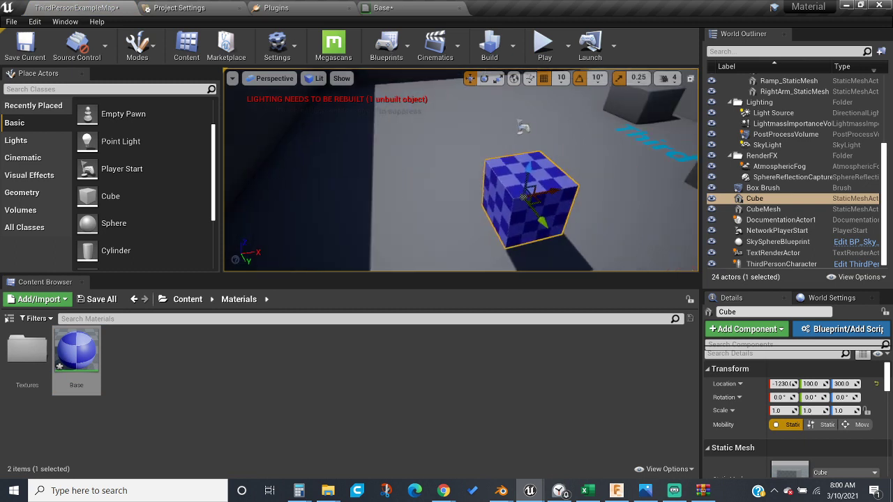
{"action": "scroll", "coordinate": [468, 205], "scroll_direction": "down", "scroll_amount": 5}
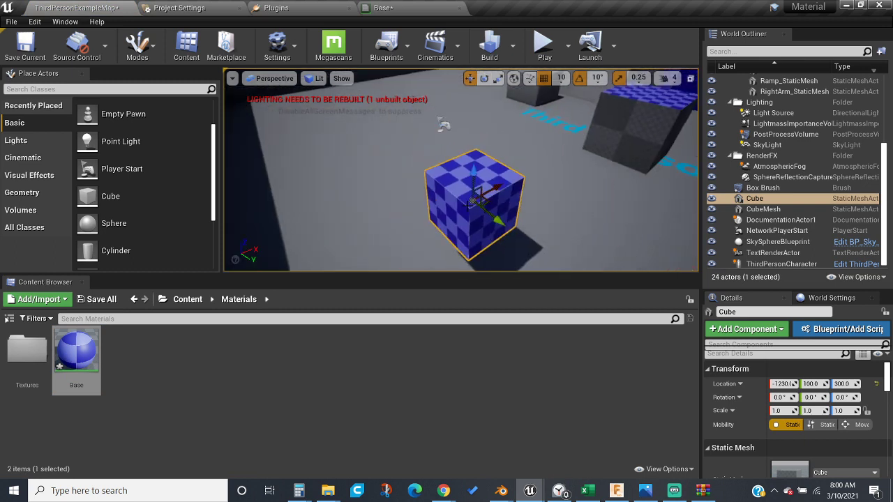
{"action": "scroll", "coordinate": [468, 205], "scroll_direction": "up", "scroll_amount": 8}
{"action": "right_click_drag", "start_coordinate": [468, 205], "coordinate": [446, 209]}
{"action": "scroll", "coordinate": [447, 203], "scroll_direction": "down", "scroll_amount": 6}
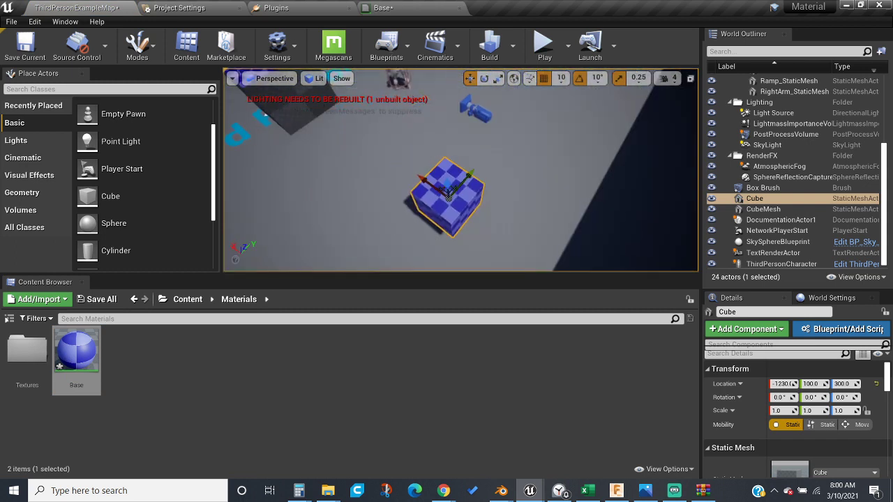
{"action": "key", "text": "r"}
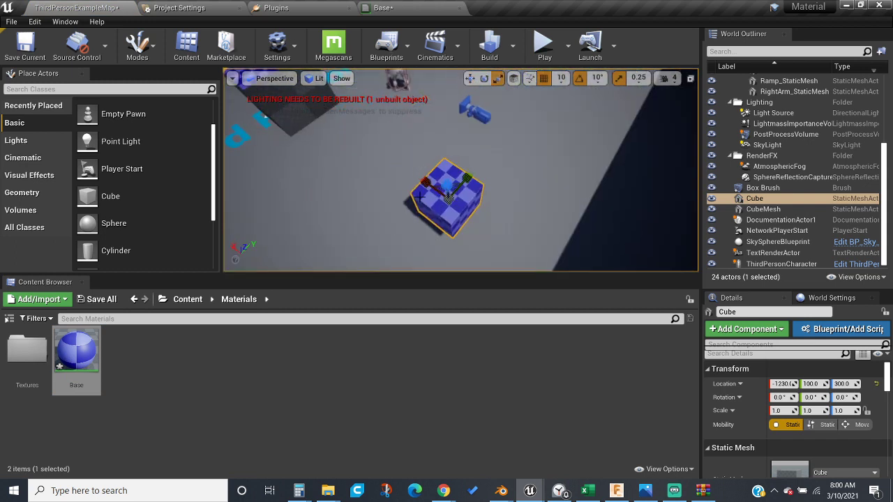
{"action": "left_click_drag", "start_coordinate": [430, 185], "coordinate": [483, 168]}
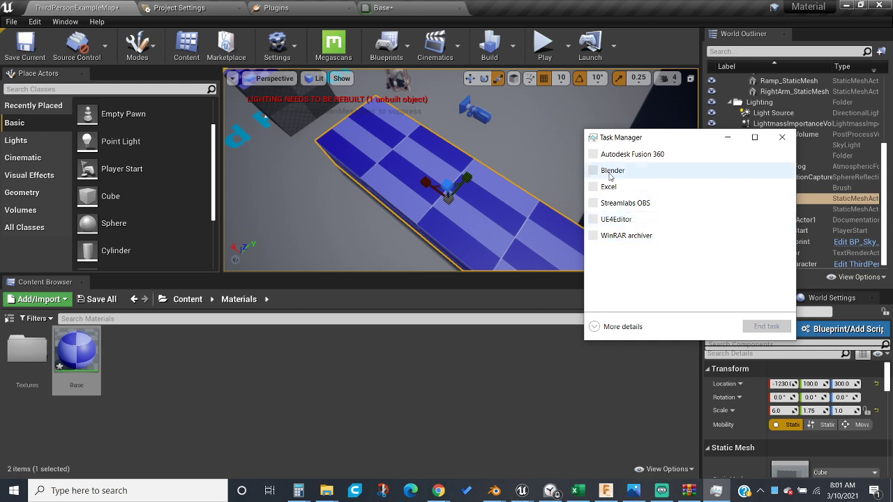
In Task Manager, end the UE4Editor task and close Task Manager.
{"action": "scroll", "coordinate": [623, 282], "scroll_direction": "down", "scroll_amount": 3}
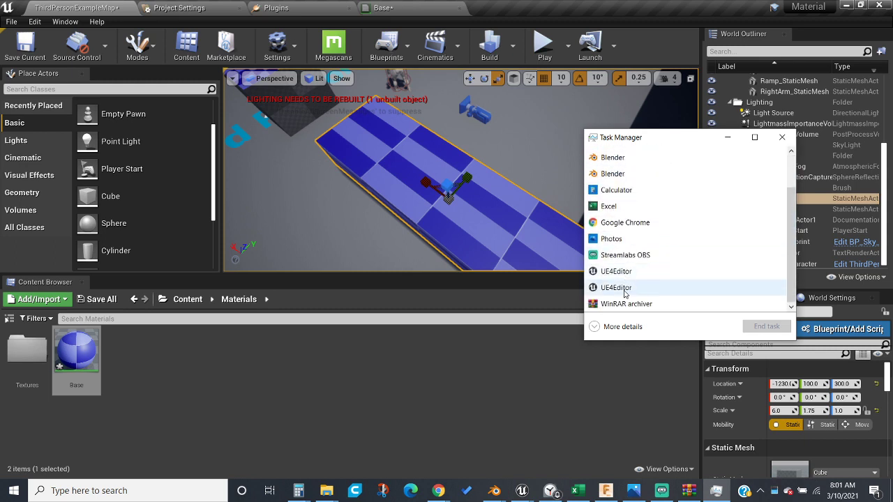
{"action": "left_click", "coordinate": [626, 294]}
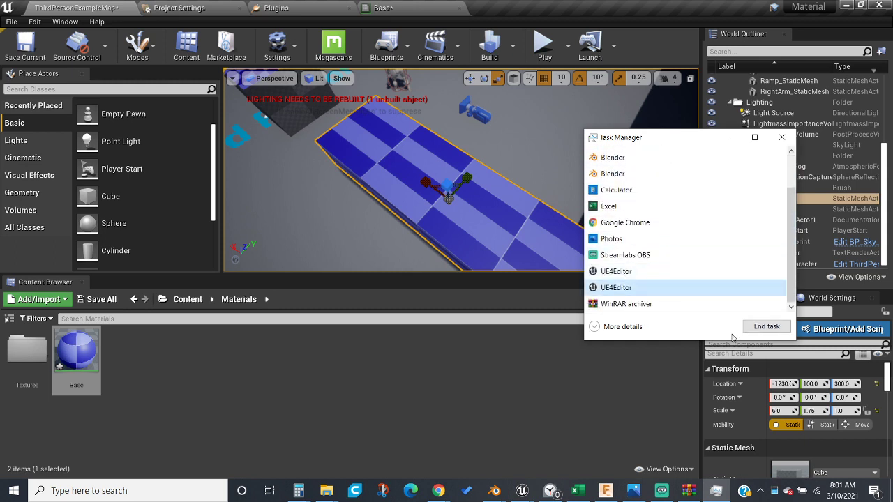
{"action": "left_click", "coordinate": [663, 290]}
{"action": "left_click", "coordinate": [769, 331]}
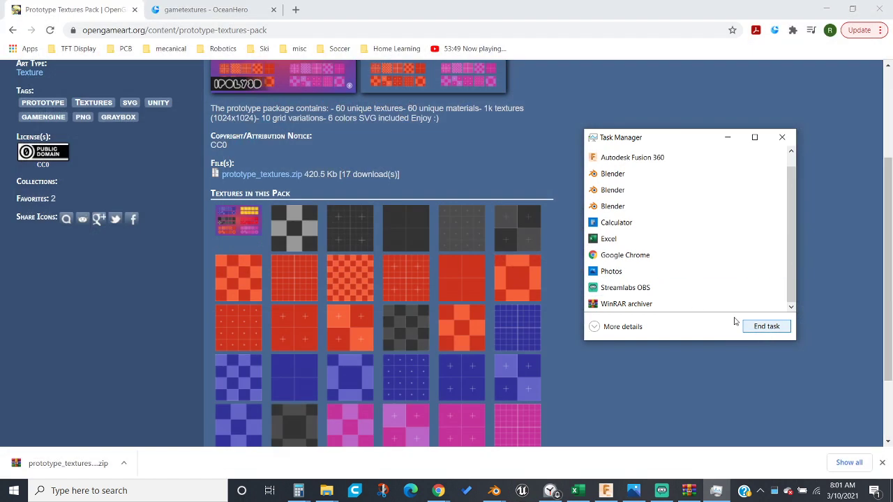
{"action": "left_click", "coordinate": [783, 138]}
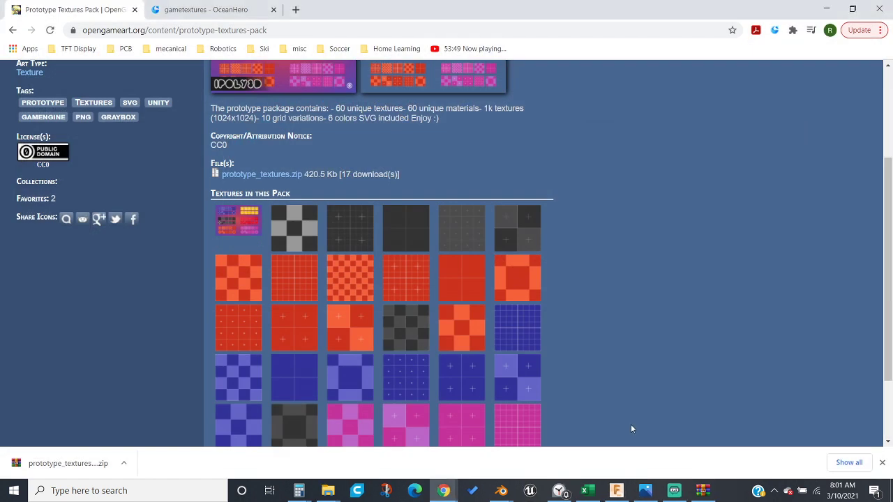
Minimize the browser and Blender windows, then open the Epic Games Launcher and launch Unreal Engine 4.26.0.
{"action": "left_click", "coordinate": [829, 7]}
{"action": "left_click", "coordinate": [824, 5]}
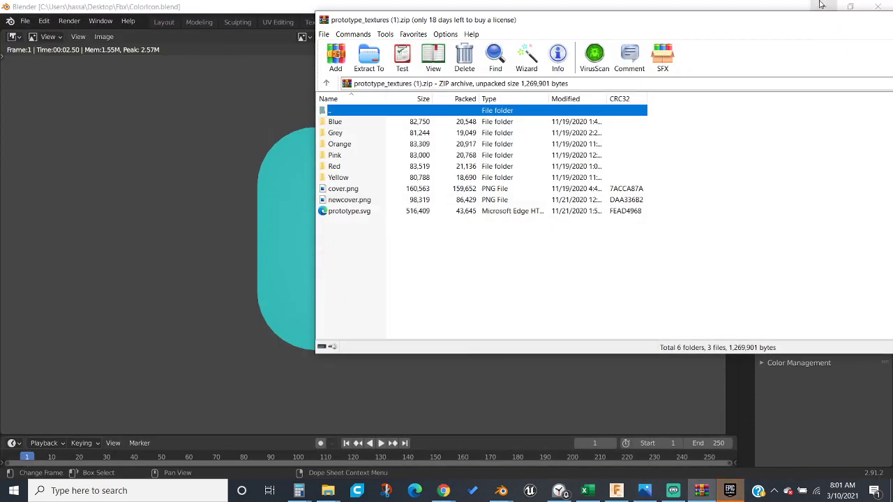
{"action": "left_click", "coordinate": [824, 7]}
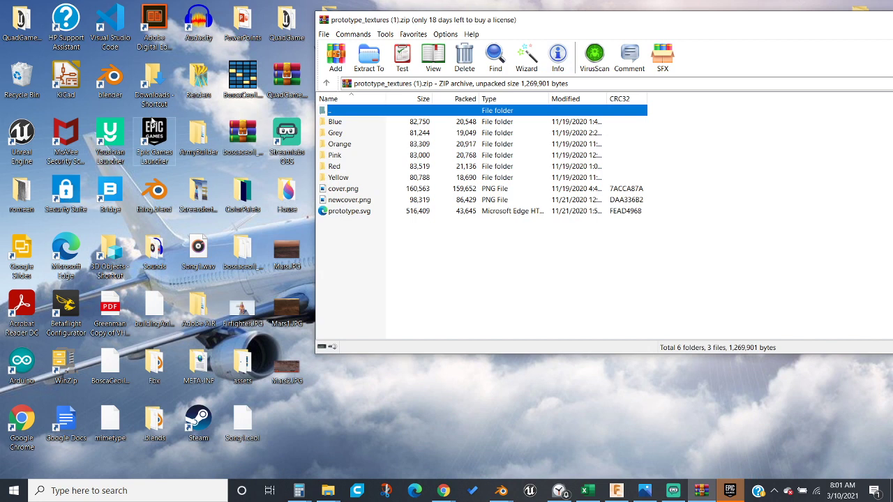
{"action": "double_click", "coordinate": [151, 131]}
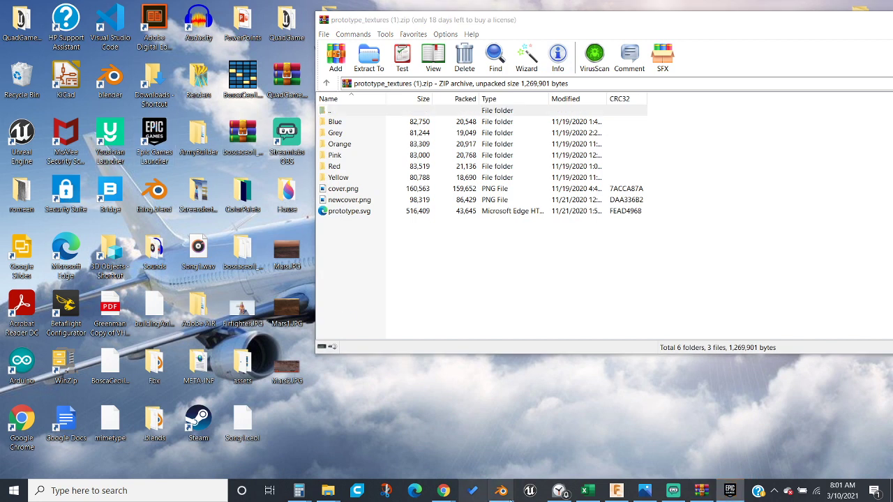
{"action": "mouse_move", "coordinate": [515, 483]}
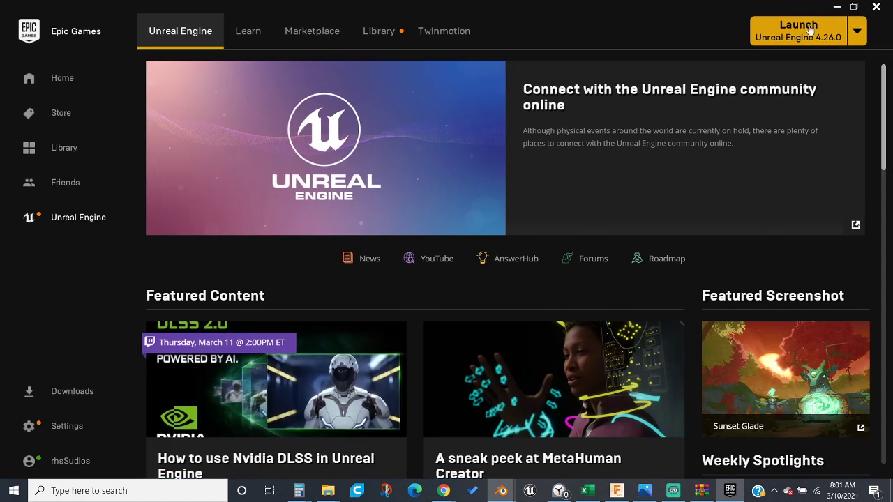
{"action": "left_click", "coordinate": [809, 28]}
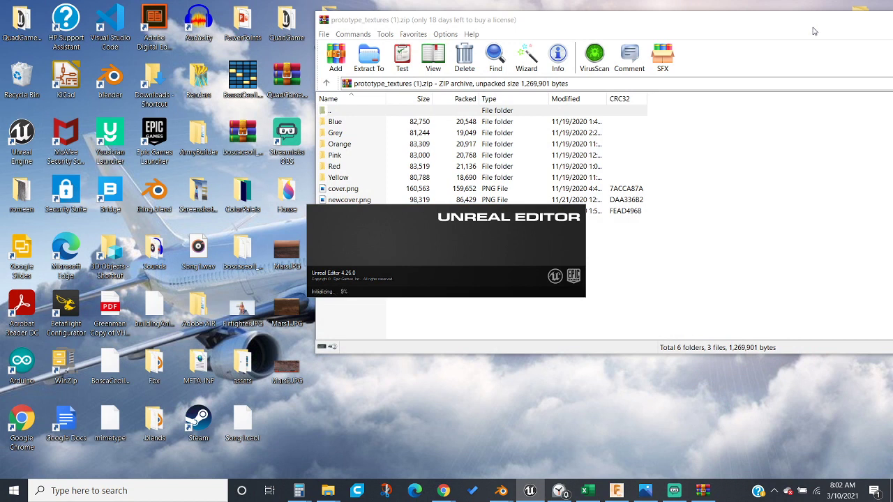
Move the archive window aside, open the recent Material project, and dismiss the Message Log.
{"action": "left_click_drag", "start_coordinate": [622, 28], "coordinate": [676, 11]}
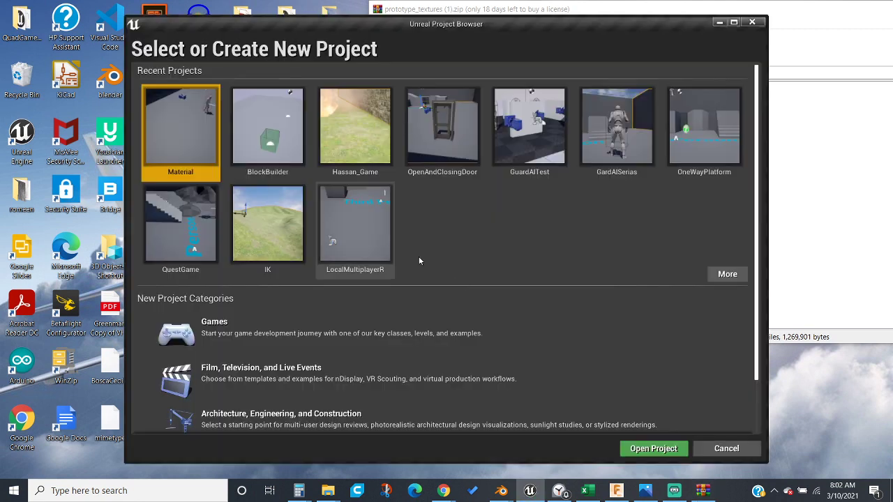
{"action": "double_click", "coordinate": [181, 140]}
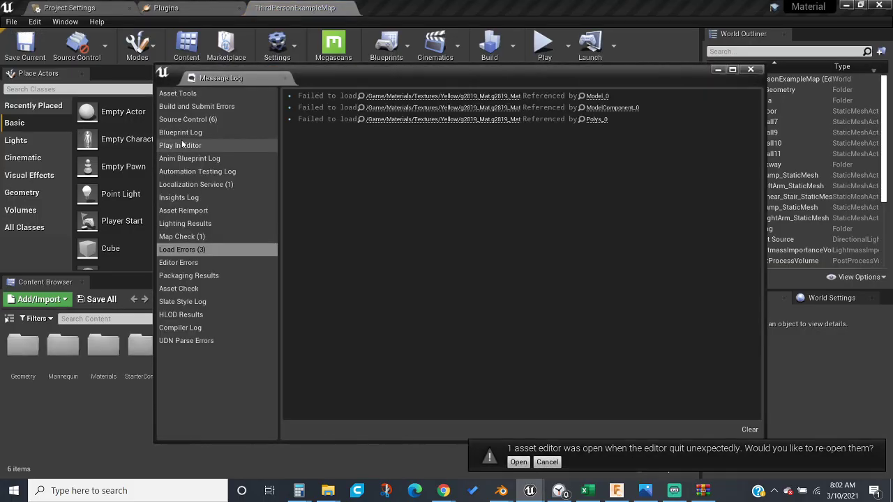
{"action": "left_click", "coordinate": [749, 70]}
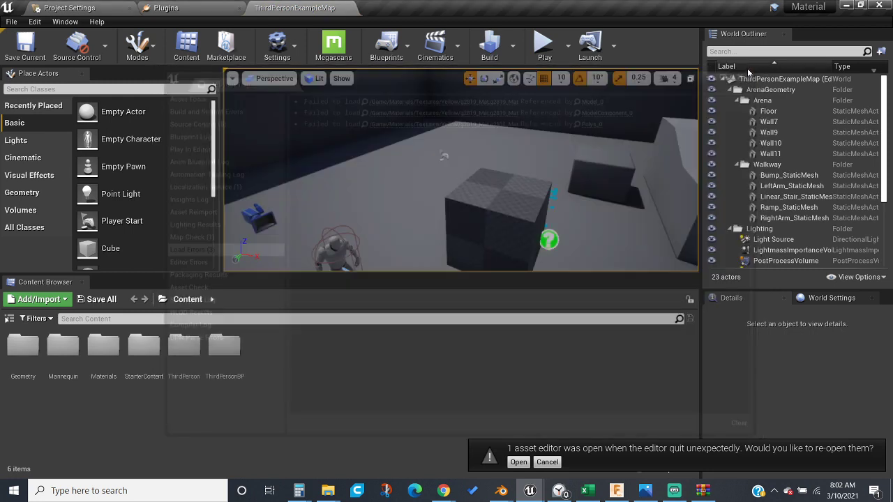
Look over the reopened level and open the Base material from the Materials folder for editing.
{"action": "right_click_drag", "start_coordinate": [398, 249], "coordinate": [474, 247]}
{"action": "right_click_drag", "start_coordinate": [431, 215], "coordinate": [444, 214]}
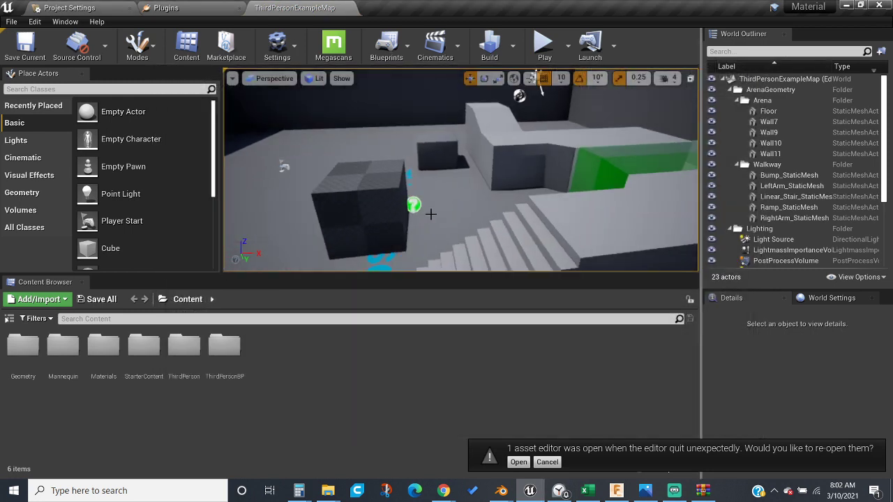
{"action": "left_click", "coordinate": [632, 162]}
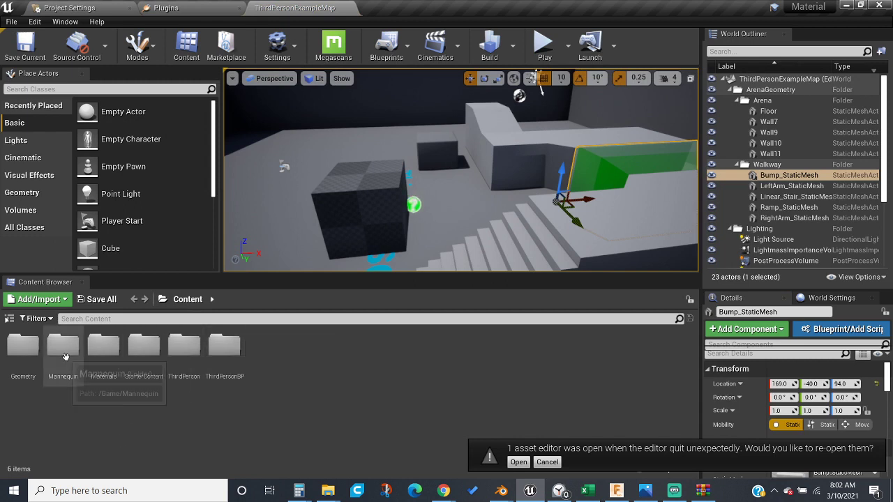
{"action": "left_click_drag", "start_coordinate": [80, 361], "coordinate": [85, 362]}
{"action": "double_click", "coordinate": [117, 357]}
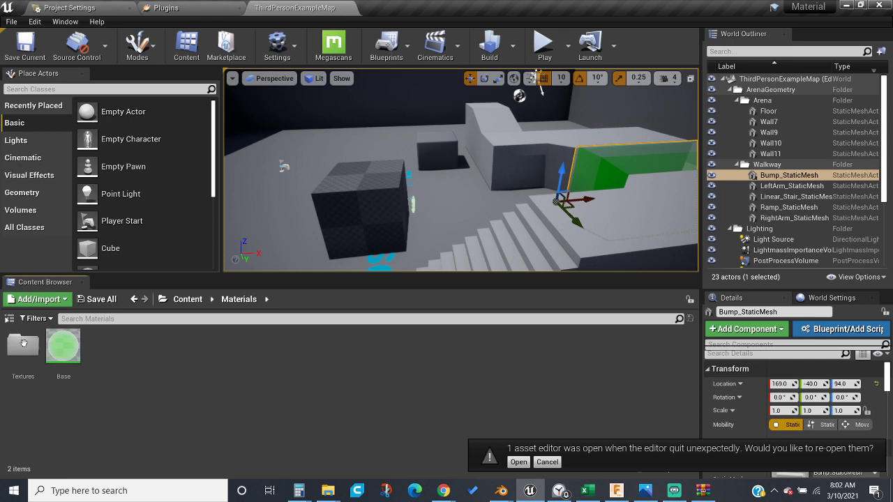
{"action": "double_click", "coordinate": [22, 347]}
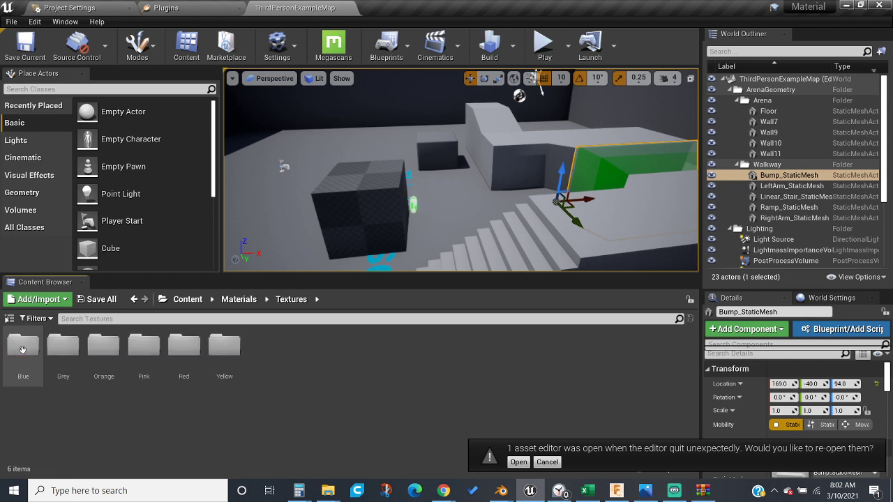
{"action": "left_click", "coordinate": [237, 299]}
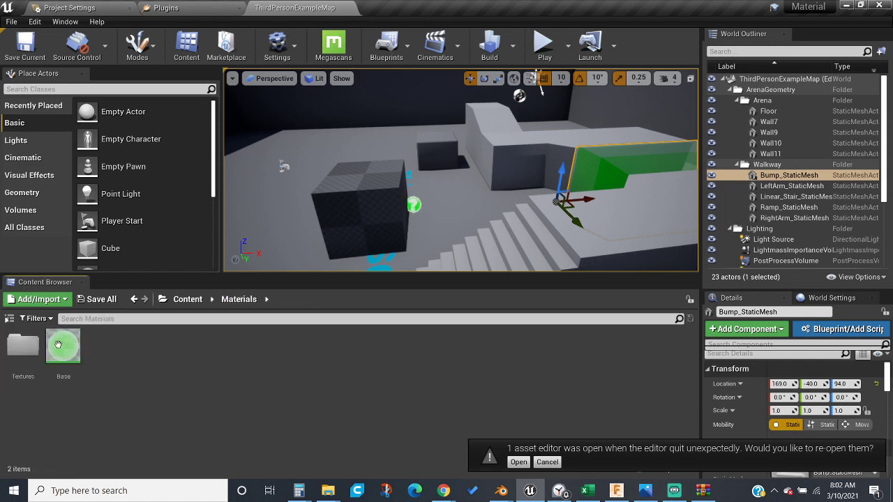
{"action": "double_click", "coordinate": [63, 347]}
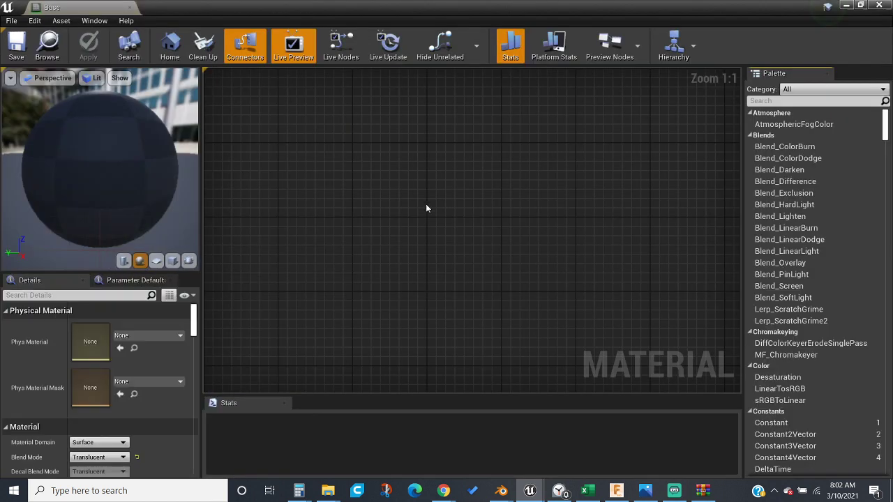
Delete the Param, Lerp, Opacity and other nodes feeding the Base output node in the material graph.
{"action": "left_click_drag", "start_coordinate": [225, 172], "coordinate": [414, 316]}
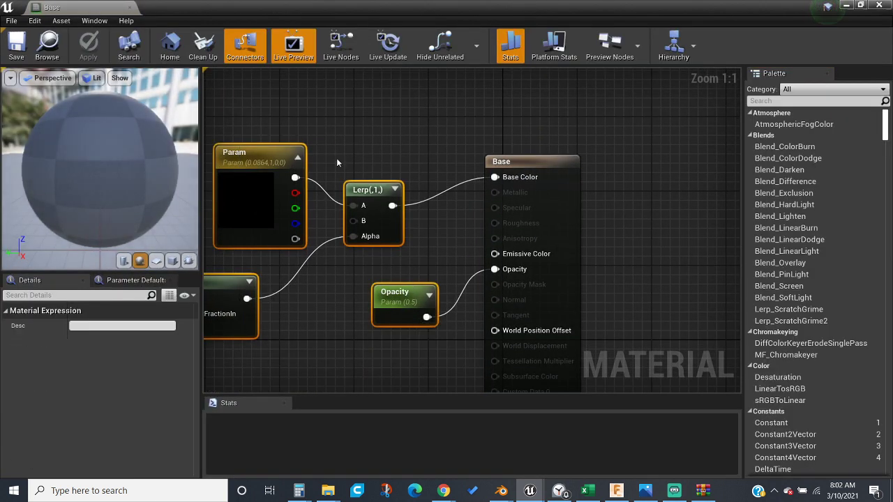
{"action": "key", "text": "Delete"}
{"action": "right_click", "coordinate": [336, 158]}
Add a single Texture Sample node to the graph and connect its RGB output to Base Color.
{"action": "left_click", "coordinate": [275, 198]}
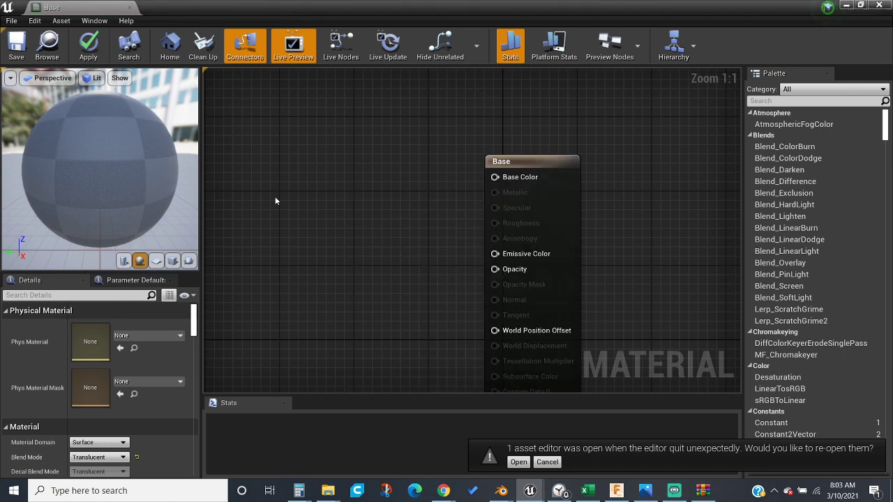
{"action": "left_click", "coordinate": [274, 198]}
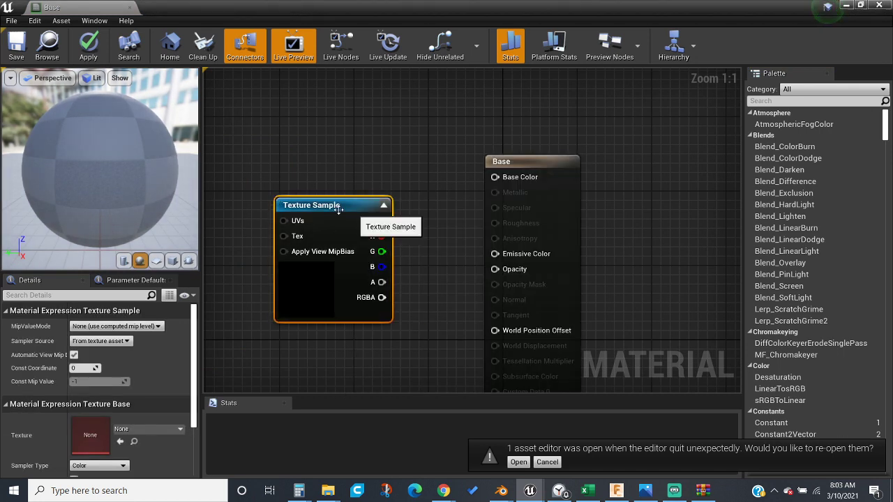
{"action": "left_click_drag", "start_coordinate": [337, 209], "coordinate": [324, 157]}
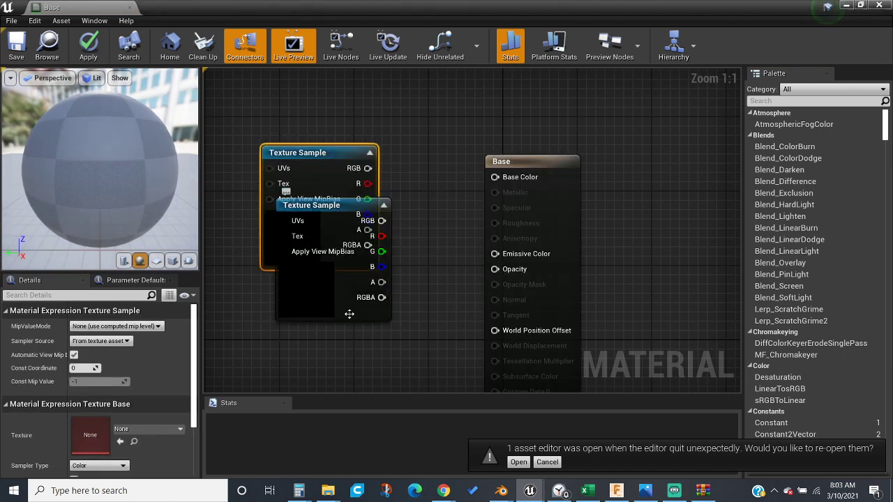
{"action": "key", "text": "Delete"}
{"action": "left_click_drag", "start_coordinate": [382, 220], "coordinate": [524, 188]}
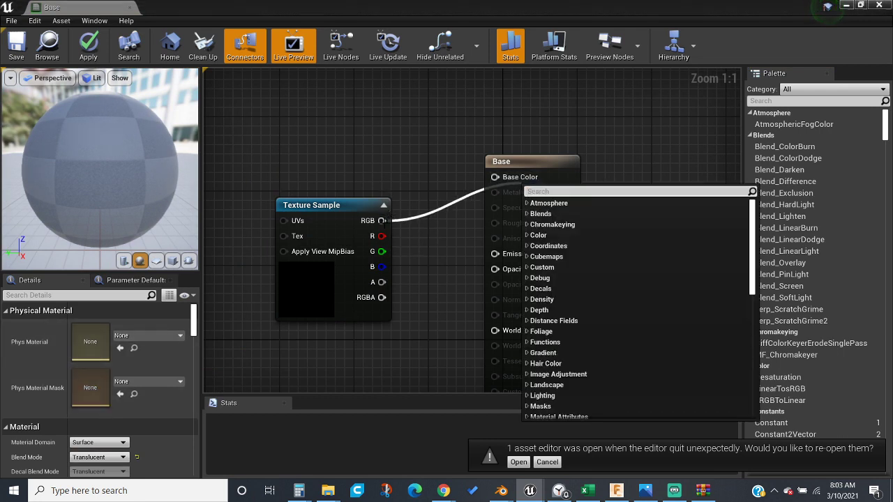
{"action": "left_click_drag", "start_coordinate": [382, 221], "coordinate": [520, 179]}
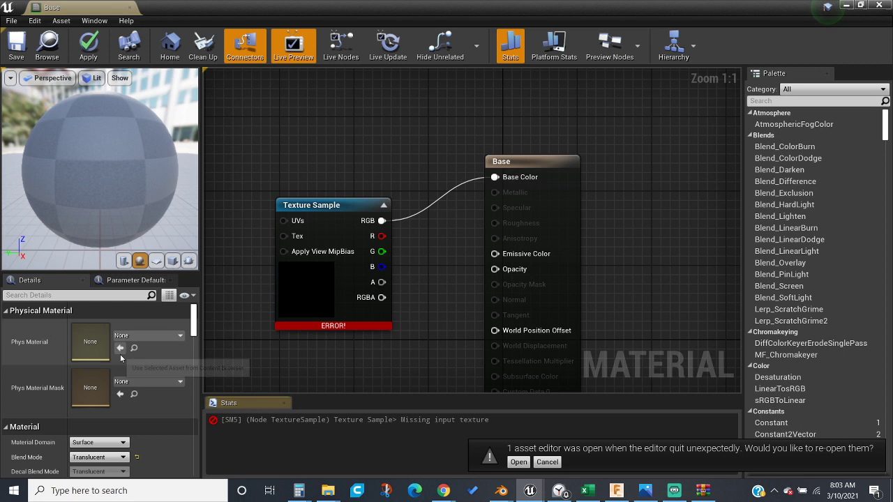
Assign the g1717 texture to the Texture Sample node.
{"action": "scroll", "coordinate": [121, 358], "scroll_direction": "down", "scroll_amount": 3}
{"action": "left_click", "coordinate": [352, 286]}
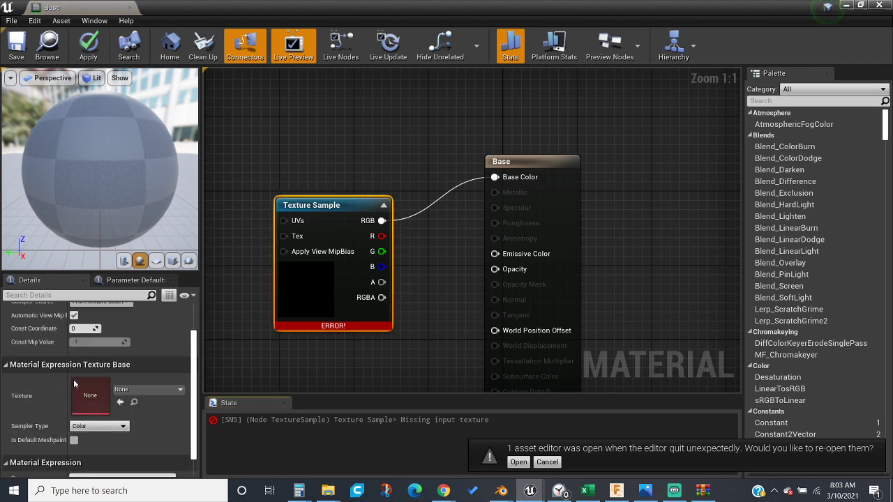
{"action": "left_click", "coordinate": [148, 389]}
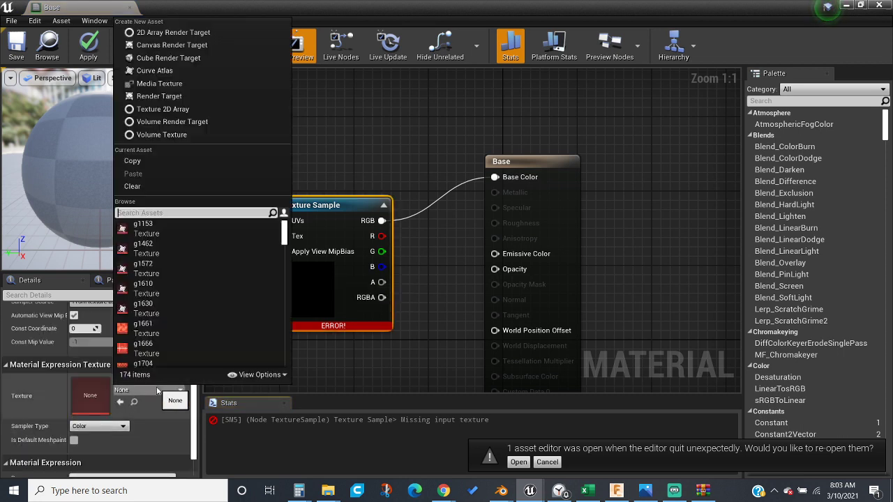
{"action": "scroll", "coordinate": [179, 314], "scroll_direction": "down", "scroll_amount": 2}
{"action": "left_click", "coordinate": [179, 314]}
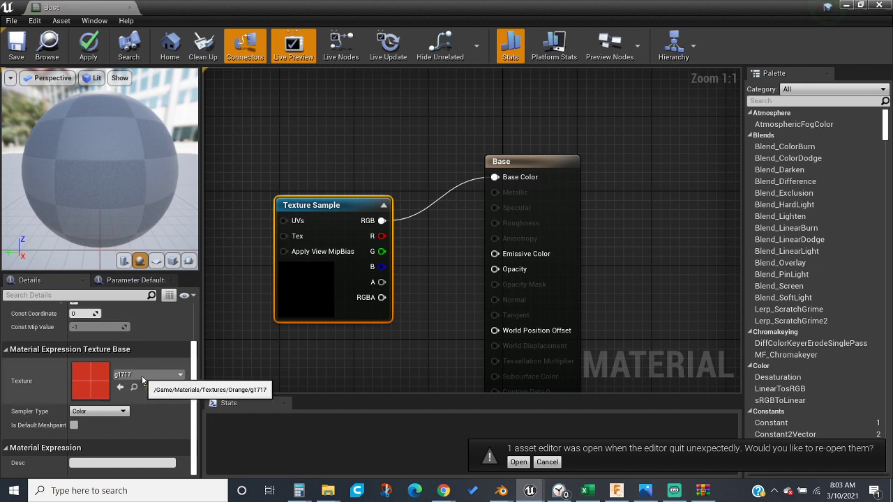
Set the Texture Sample node's texture to the blue checkered g1902 and apply the material changes.
{"action": "left_click", "coordinate": [143, 380]}
{"action": "scroll", "coordinate": [244, 376], "scroll_direction": "down", "scroll_amount": 3}
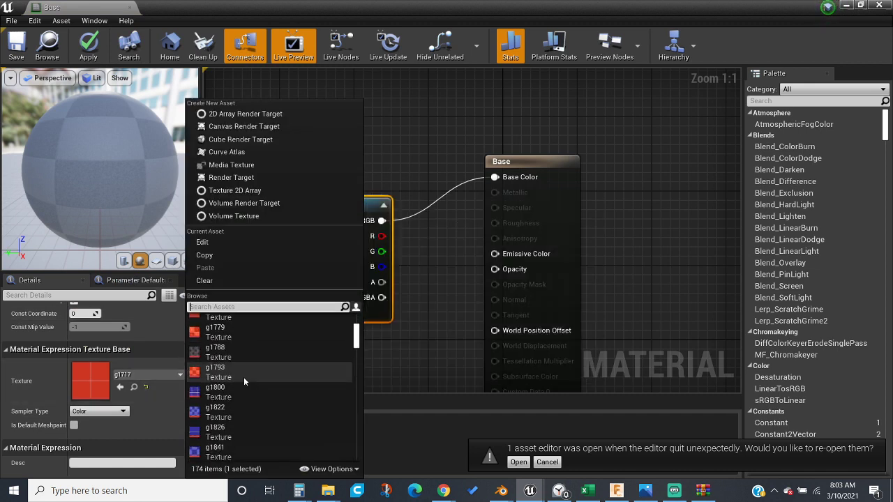
{"action": "scroll", "coordinate": [244, 377], "scroll_direction": "down", "scroll_amount": 2}
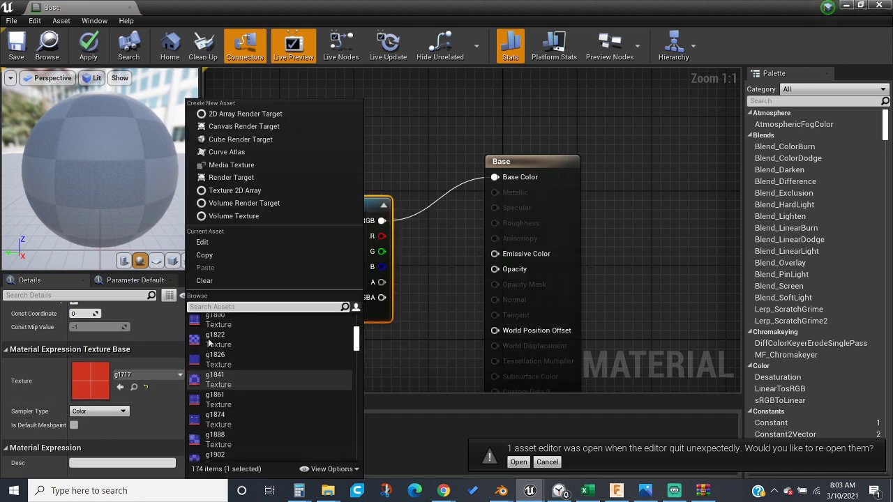
{"action": "mouse_move", "coordinate": [207, 340]}
{"action": "scroll", "coordinate": [207, 342], "scroll_direction": "down", "scroll_amount": 1}
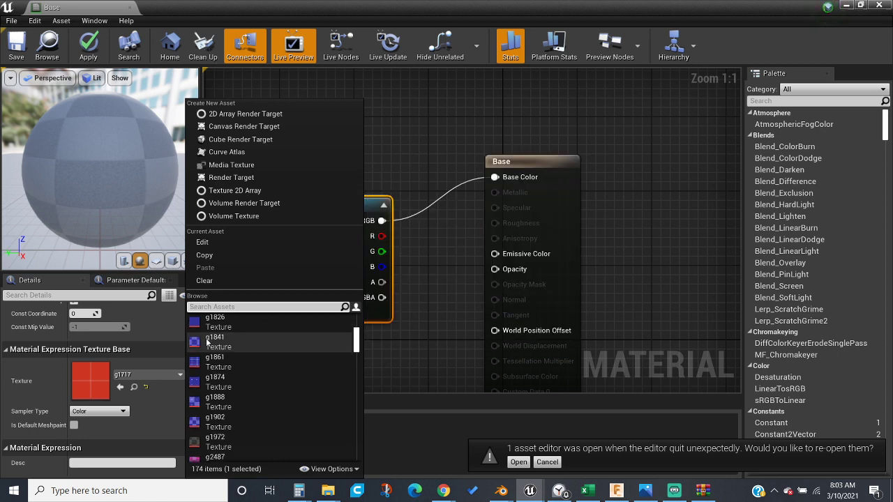
{"action": "left_click", "coordinate": [212, 419]}
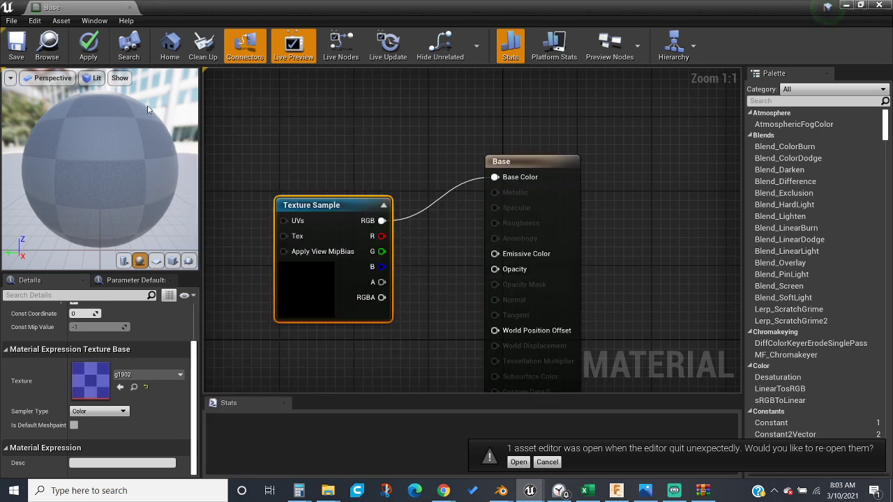
{"action": "left_click", "coordinate": [88, 47]}
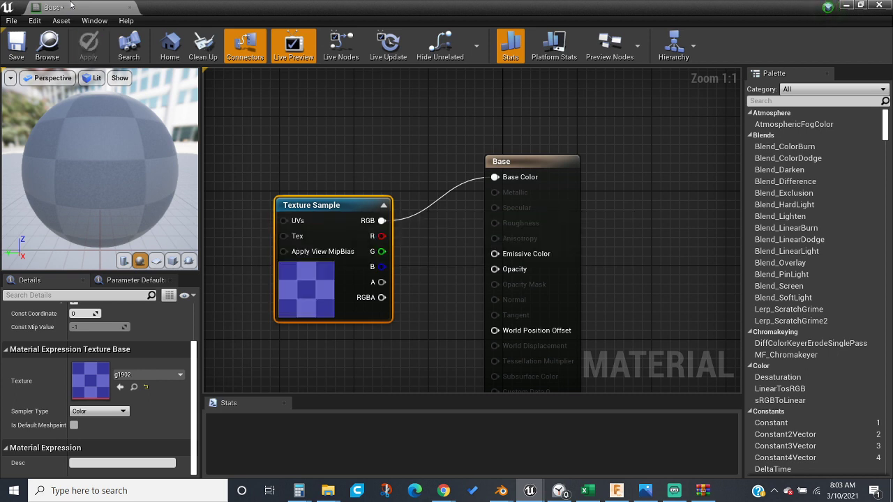
Dock the Base material editor beside the ThirdPersonExampleMap tab, return to the level and save.
{"action": "left_click_drag", "start_coordinate": [71, 5], "coordinate": [452, 5]}
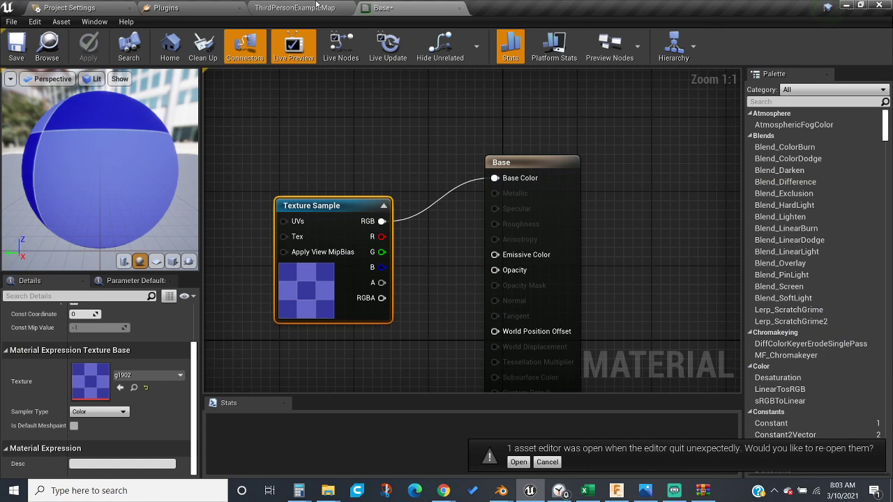
{"action": "left_click", "coordinate": [316, 6]}
{"action": "key", "text": "ctrl+s"}
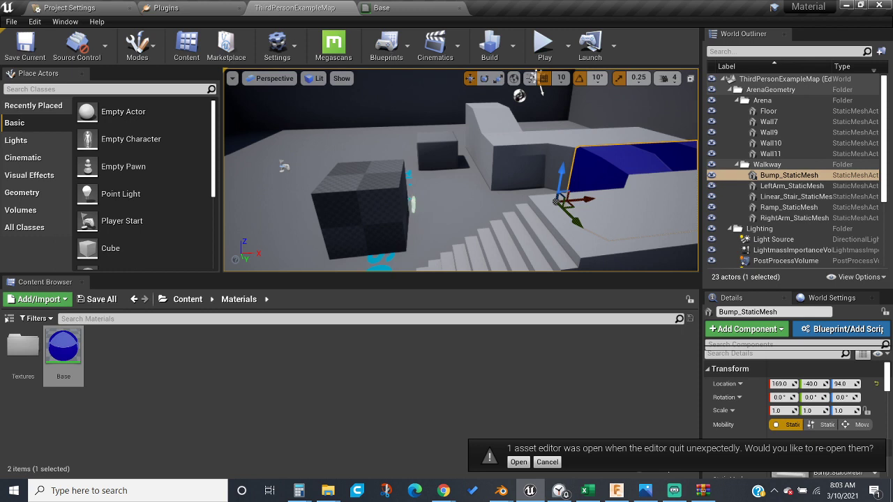
Apply the Base material to the top face of the box brush in the level.
{"action": "left_click_drag", "start_coordinate": [56, 352], "coordinate": [342, 174]}
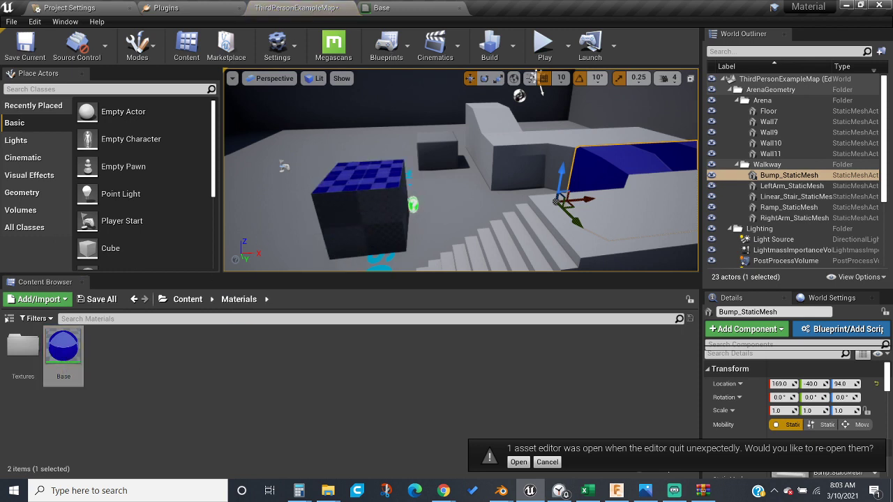
{"action": "key", "text": "w"}
{"action": "right_click_drag", "start_coordinate": [325, 156], "coordinate": [326, 237]}
{"action": "key", "text": "w"}
{"action": "key", "text": "s"}
{"action": "key", "text": "s"}
Try stretching the box brush along X, first to a scale of 5.75 and again by a smaller amount, undoing each stretch.
{"action": "left_click", "coordinate": [450, 180]}
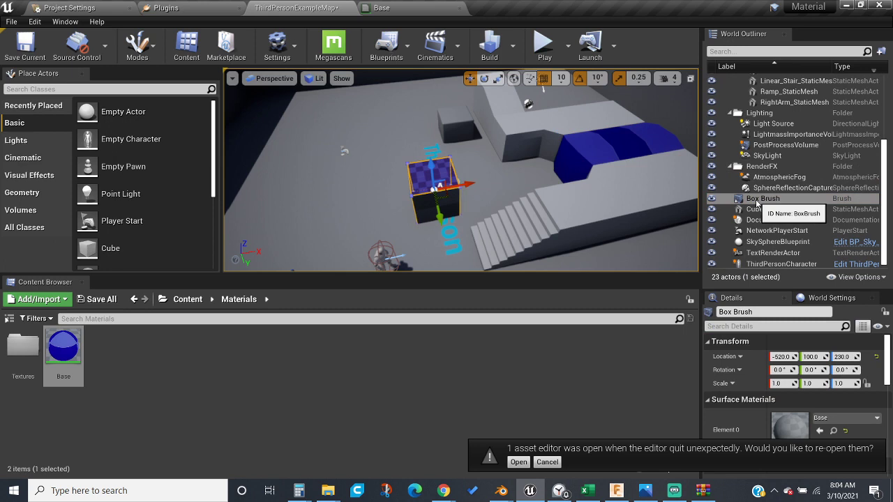
{"action": "key", "text": "r"}
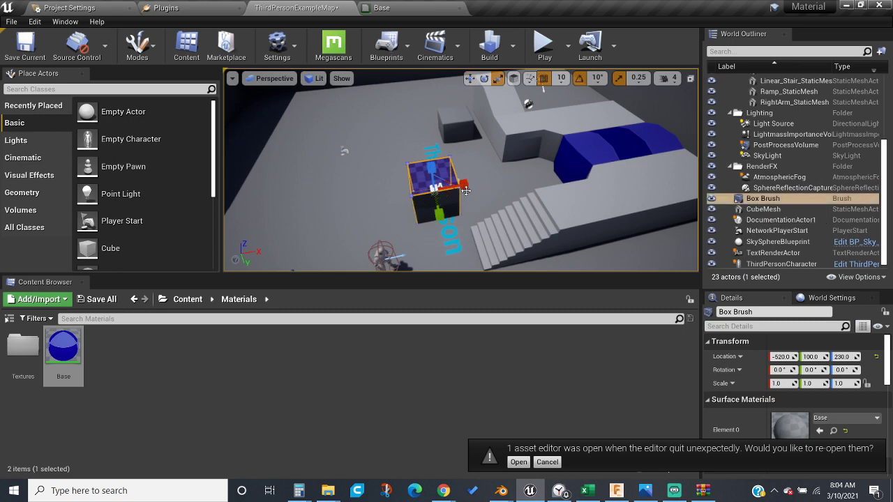
{"action": "left_click_drag", "start_coordinate": [466, 190], "coordinate": [520, 182]}
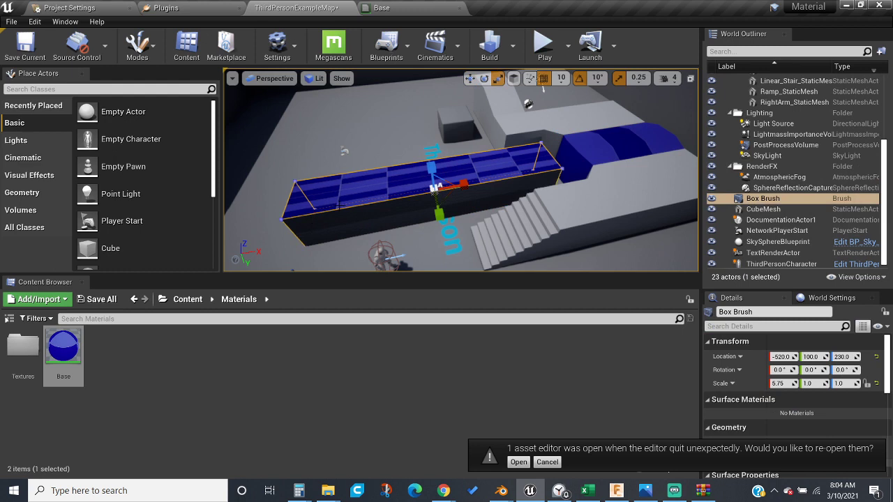
{"action": "scroll", "coordinate": [722, 343], "scroll_direction": "down", "scroll_amount": 5}
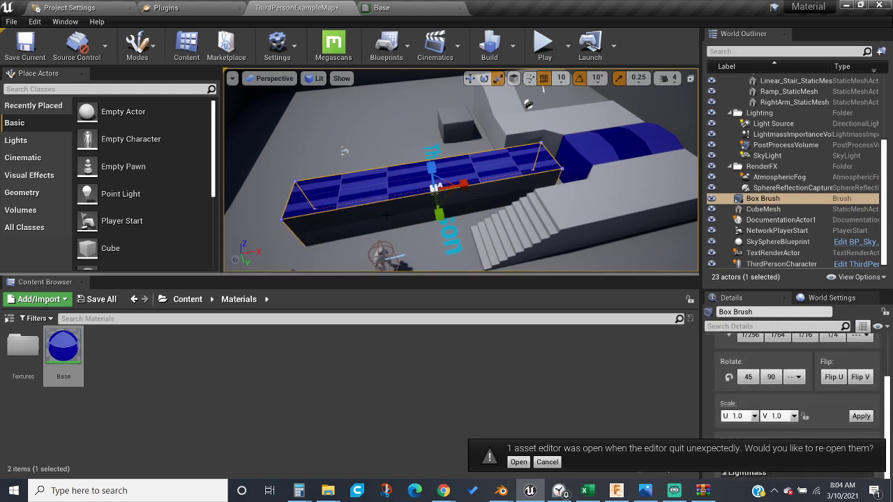
{"action": "key", "text": "ctrl+z"}
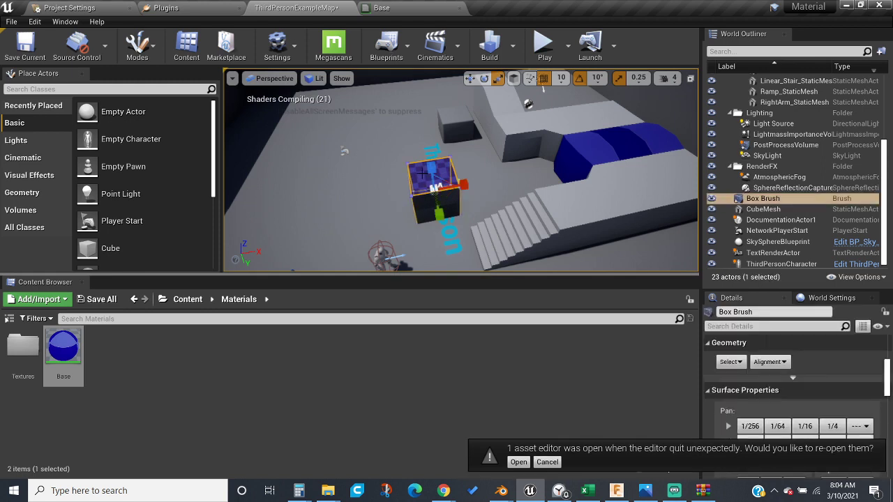
{"action": "left_click_drag", "start_coordinate": [467, 189], "coordinate": [497, 184]}
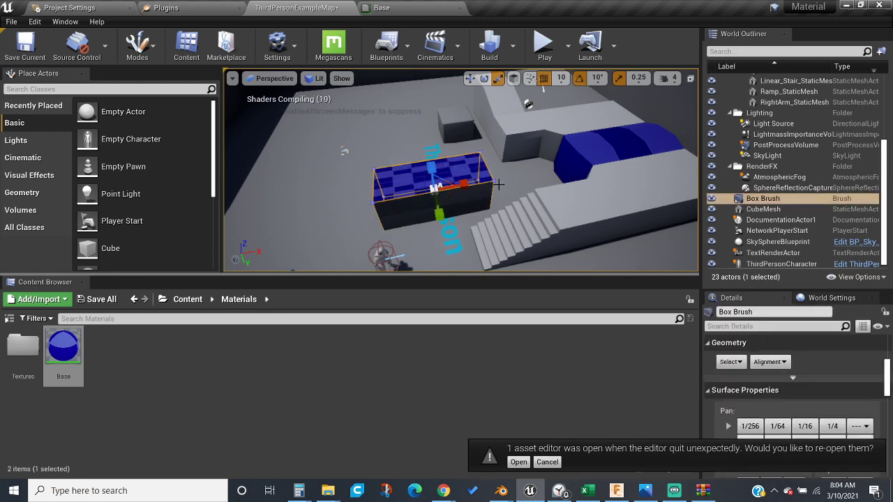
{"action": "key", "text": "ctrl+z"}
Decline to reopen the previously open asset editor and display the Geometry brushes available for placement.
{"action": "scroll", "coordinate": [812, 395], "scroll_direction": "down", "scroll_amount": 1}
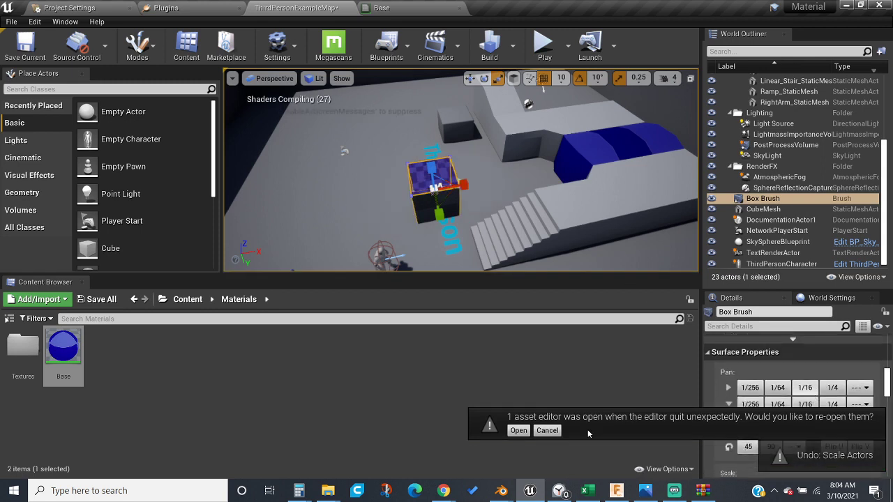
{"action": "left_click", "coordinate": [548, 431]}
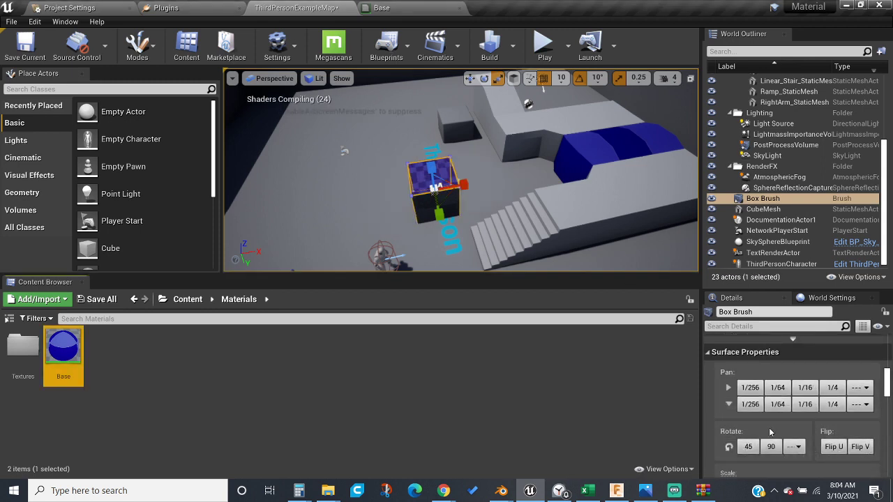
{"action": "scroll", "coordinate": [772, 432], "scroll_direction": "down", "scroll_amount": 2}
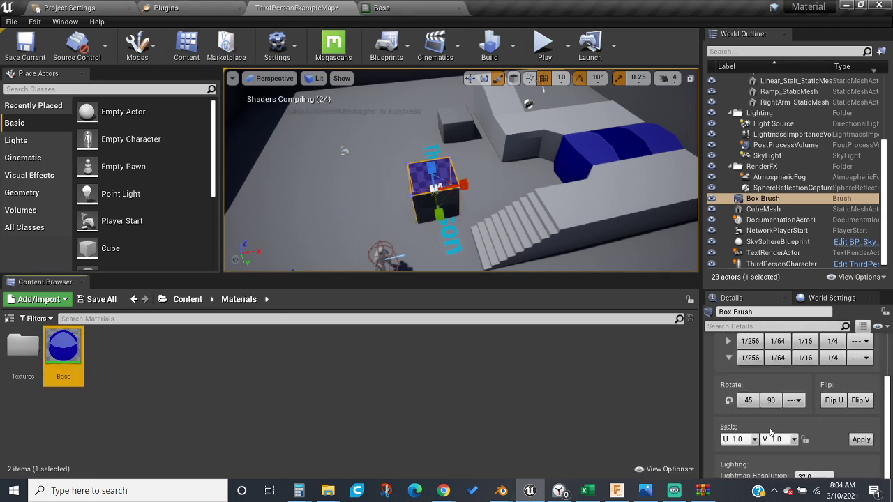
{"action": "left_click", "coordinate": [23, 192]}
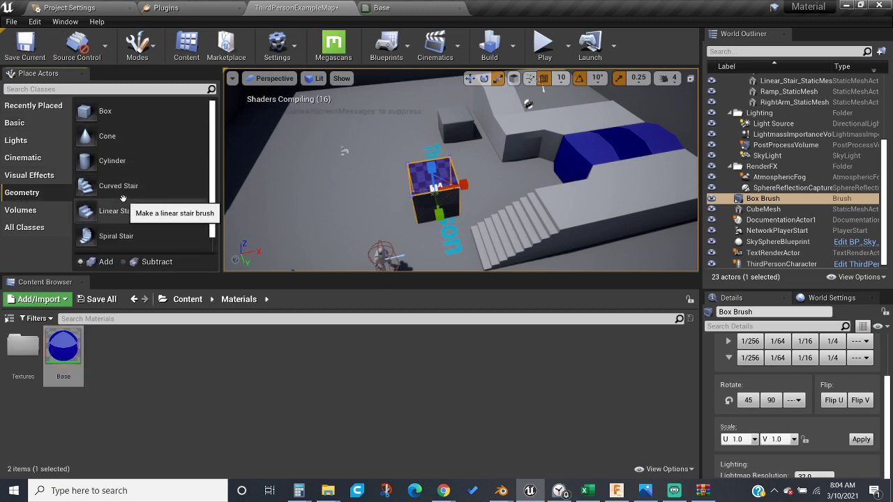
{"action": "scroll", "coordinate": [123, 199], "scroll_direction": "down", "scroll_amount": 1}
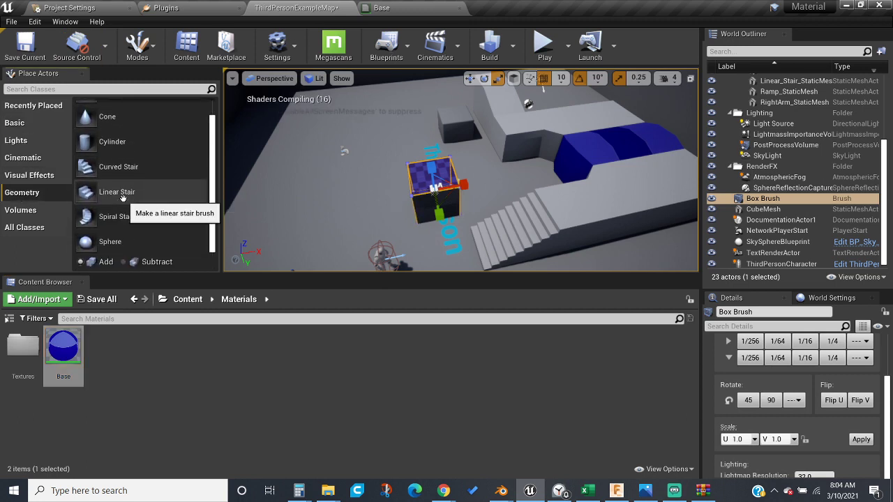
Find M_Ground_Grass in the StarterContent Materials folder and apply it to the front face of the box brush.
{"action": "left_click", "coordinate": [187, 299]}
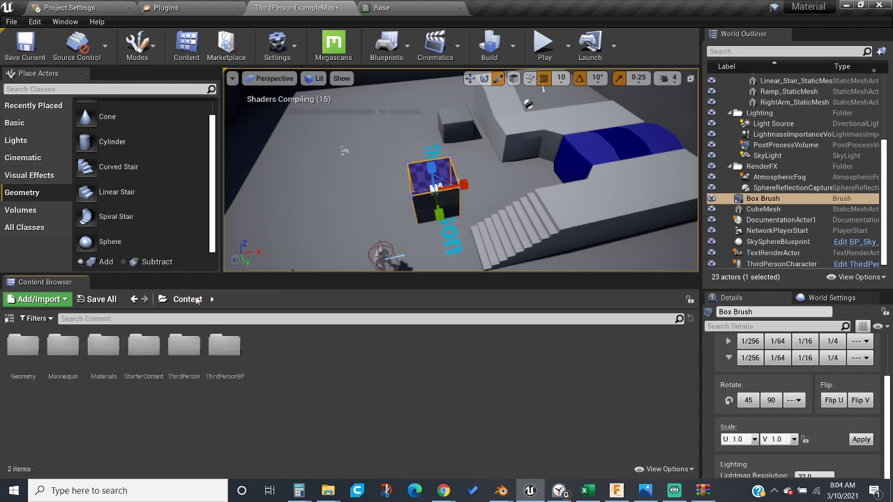
{"action": "double_click", "coordinate": [102, 346]}
{"action": "left_click", "coordinate": [184, 300]}
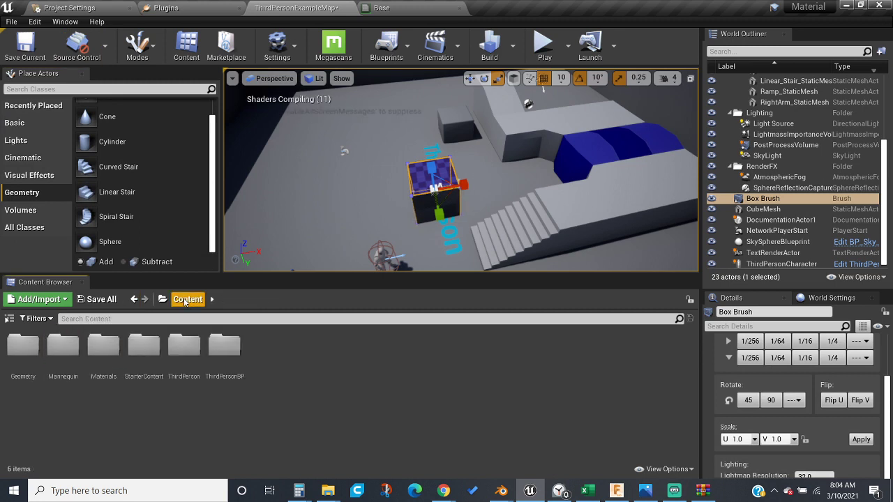
{"action": "double_click", "coordinate": [143, 345]}
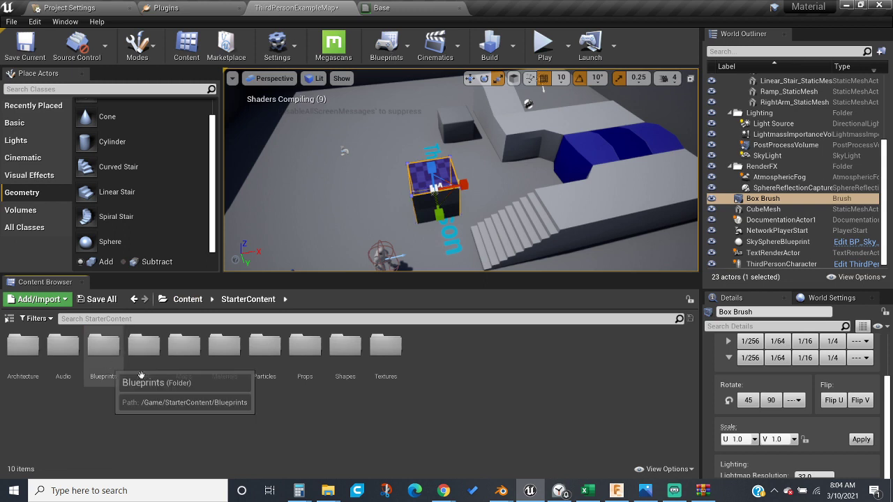
{"action": "double_click", "coordinate": [234, 352]}
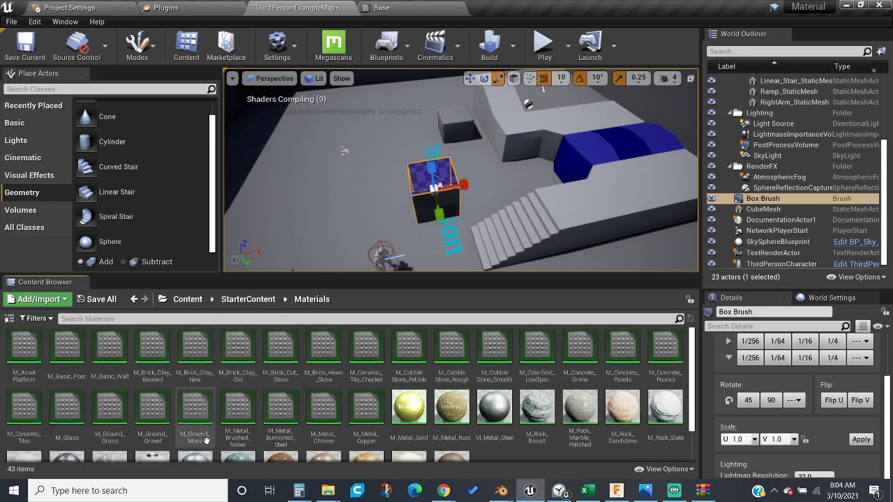
{"action": "scroll", "coordinate": [220, 375], "scroll_direction": "down", "scroll_amount": 1}
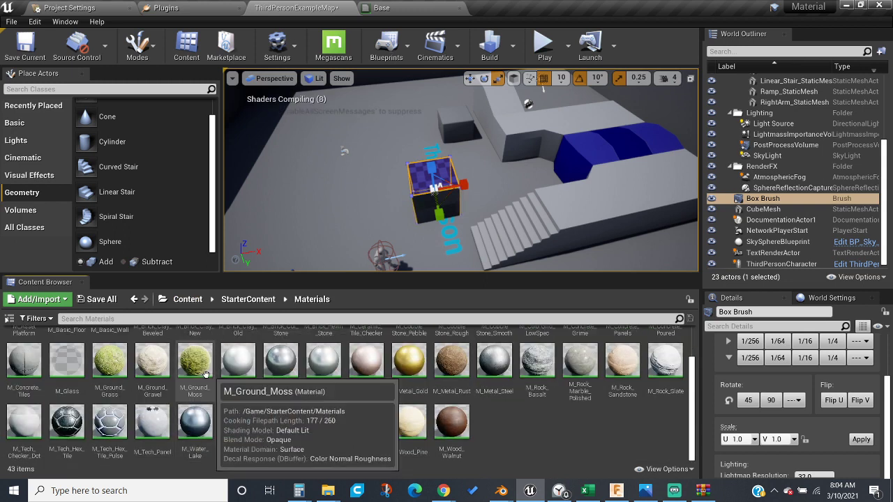
{"action": "mouse_move", "coordinate": [118, 372]}
{"action": "left_mouse_down"}
{"action": "mouse_move", "coordinate": [472, 192]}
{"action": "mouse_move", "coordinate": [454, 216]}
{"action": "mouse_move", "coordinate": [419, 202]}
{"action": "left_mouse_up"}
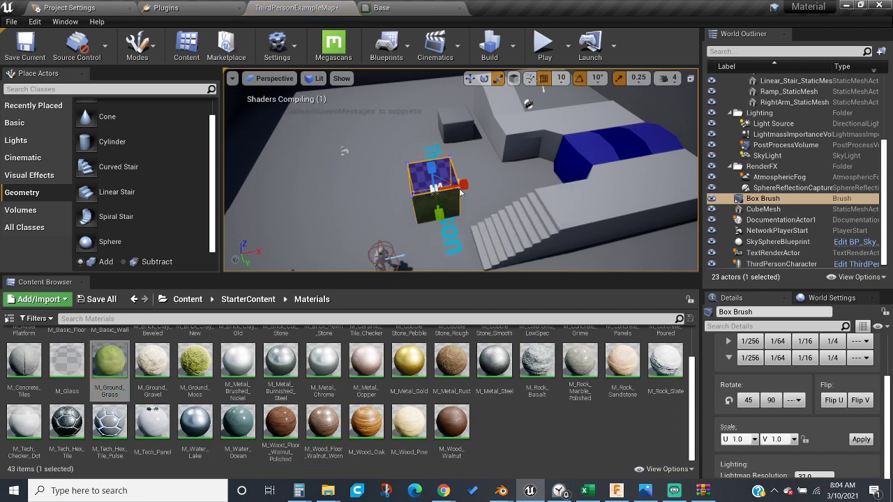
Scale the box brush up along X and Z into a large wall, view its front and reselect it.
{"action": "right_click_drag", "start_coordinate": [457, 190], "coordinate": [459, 189]}
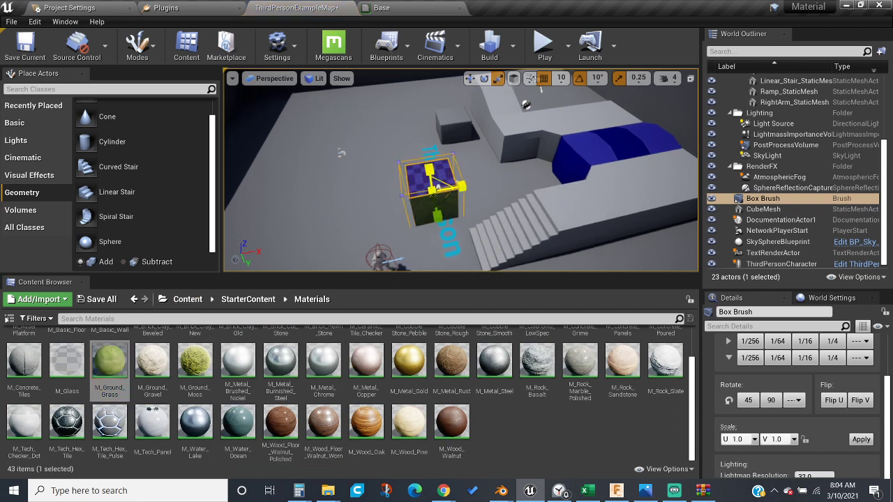
{"action": "left_click_drag", "start_coordinate": [449, 185], "coordinate": [461, 221]}
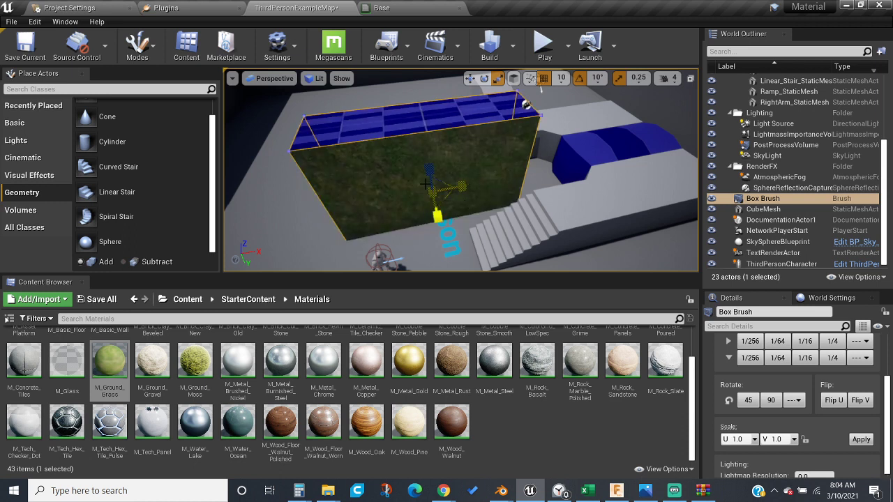
{"action": "mouse_move", "coordinate": [426, 184]}
{"action": "right_mouse_down"}
{"action": "mouse_move", "coordinate": [425, 157]}
{"action": "mouse_move", "coordinate": [426, 203]}
{"action": "right_mouse_up"}
{"action": "mouse_move", "coordinate": [461, 171]}
{"action": "right_mouse_down"}
{"action": "mouse_move", "coordinate": [453, 185]}
{"action": "mouse_move", "coordinate": [457, 133]}
{"action": "right_mouse_up"}
{"action": "left_click", "coordinate": [392, 177]}
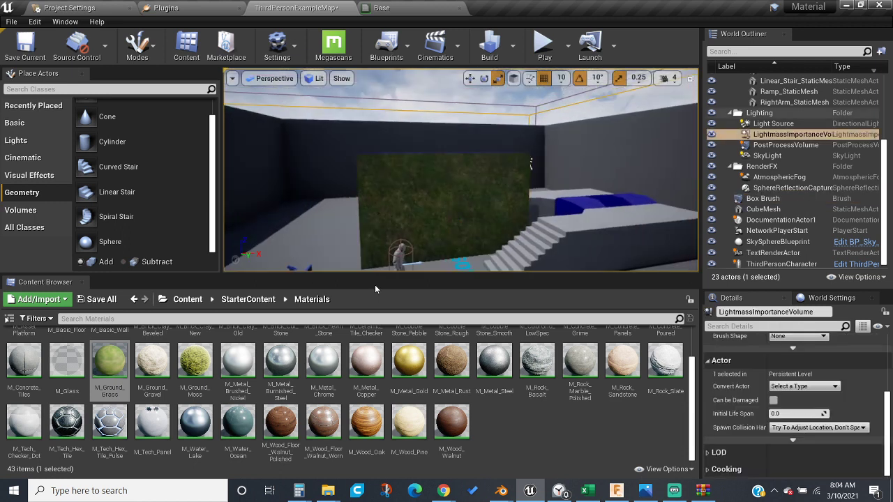
{"action": "left_click", "coordinate": [422, 217]}
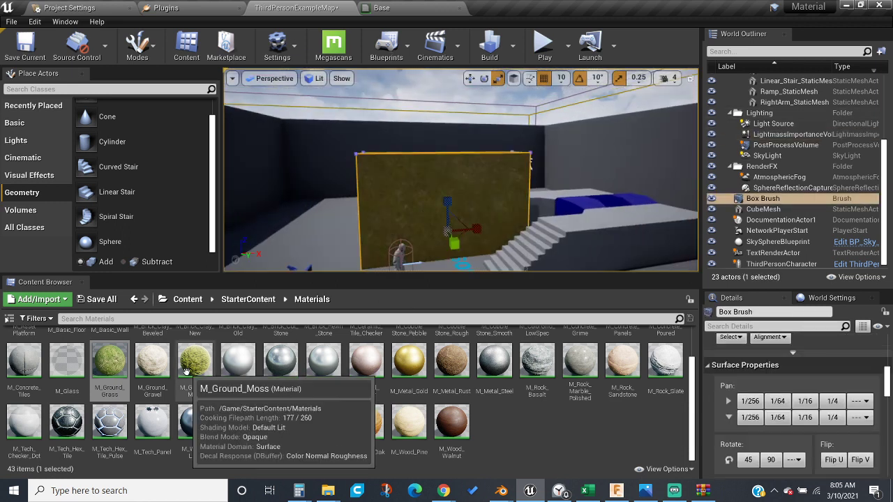
Apply the Base material from the Content Materials folder to the wall-sized box brush's front face and check its surface material.
{"action": "left_click", "coordinate": [188, 299]}
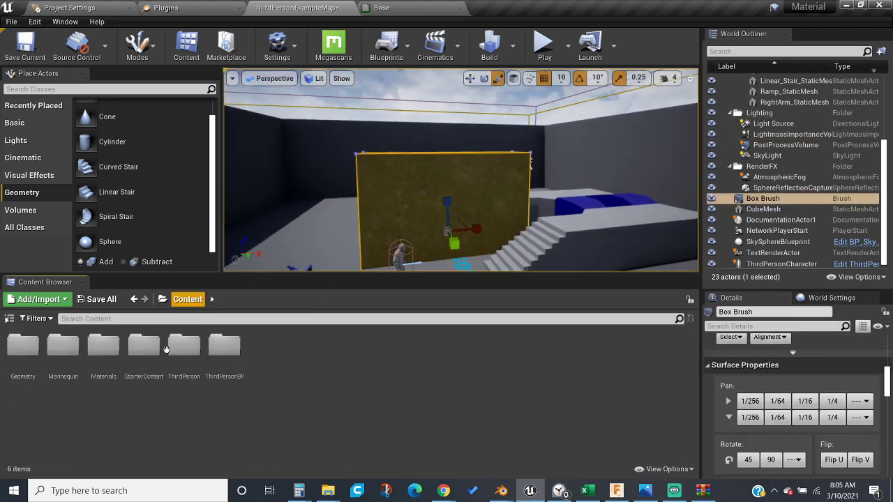
{"action": "left_click", "coordinate": [104, 346]}
{"action": "double_click", "coordinate": [104, 345]}
{"action": "left_click", "coordinate": [69, 349]}
{"action": "mouse_move", "coordinate": [69, 349]}
{"action": "left_mouse_down"}
{"action": "mouse_move", "coordinate": [457, 213]}
{"action": "mouse_move", "coordinate": [416, 189]}
{"action": "left_mouse_up"}
{"action": "mouse_move", "coordinate": [494, 234]}
{"action": "left_mouse_down"}
{"action": "mouse_move", "coordinate": [484, 204]}
{"action": "mouse_move", "coordinate": [494, 235]}
{"action": "left_mouse_up"}
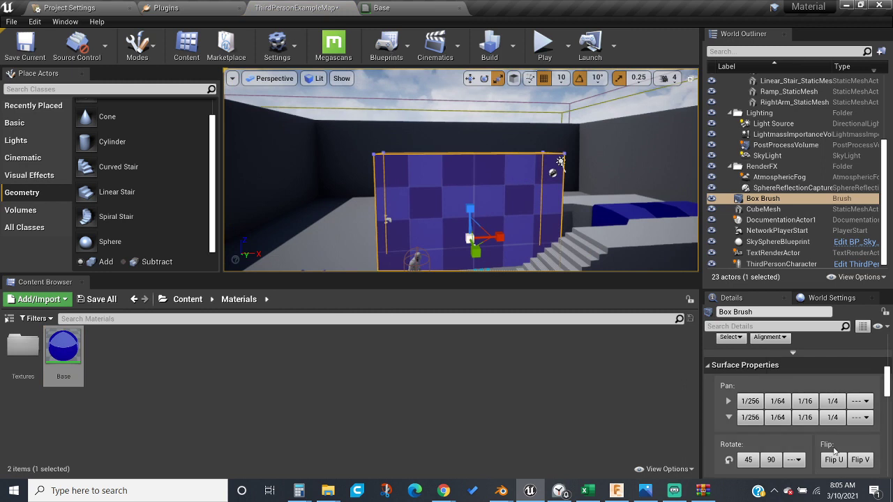
{"action": "scroll", "coordinate": [797, 390], "scroll_direction": "up", "scroll_amount": 5}
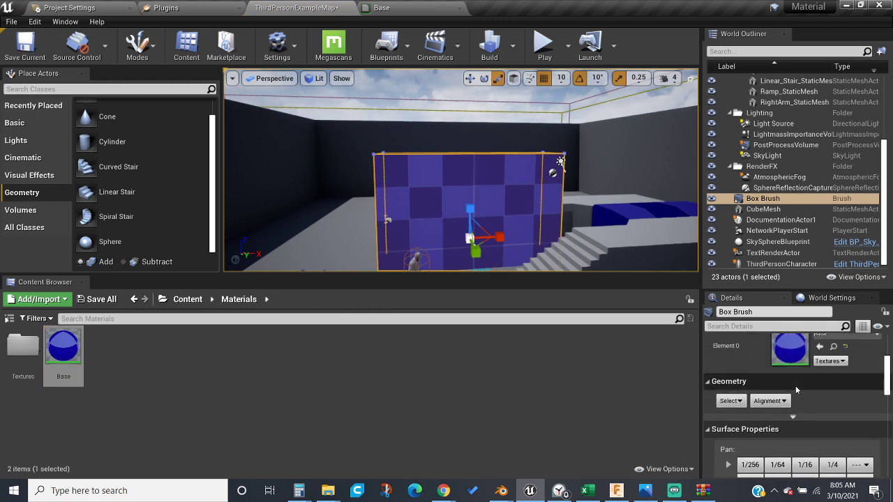
Extend the wall-sized box brush's face selection to all adjacent surfaces.
{"action": "scroll", "coordinate": [796, 389], "scroll_direction": "up", "scroll_amount": 3}
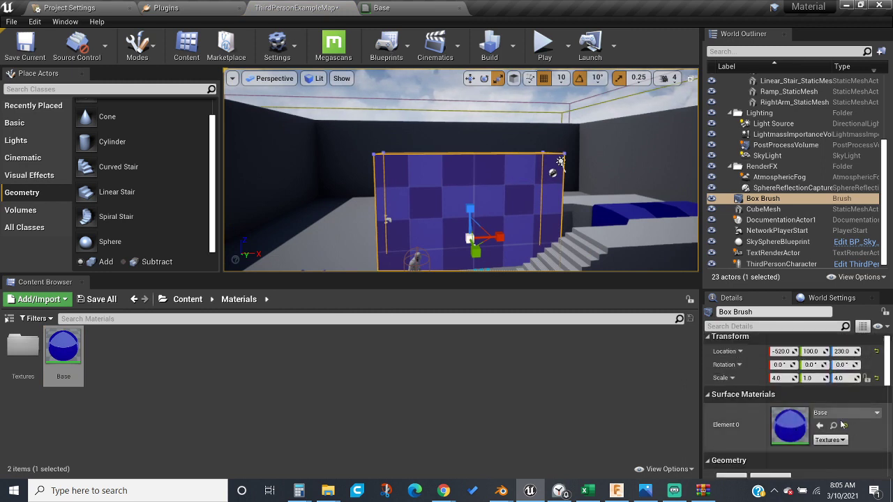
{"action": "scroll", "coordinate": [782, 432], "scroll_direction": "down", "scroll_amount": 5}
{"action": "scroll", "coordinate": [733, 429], "scroll_direction": "up", "scroll_amount": 3}
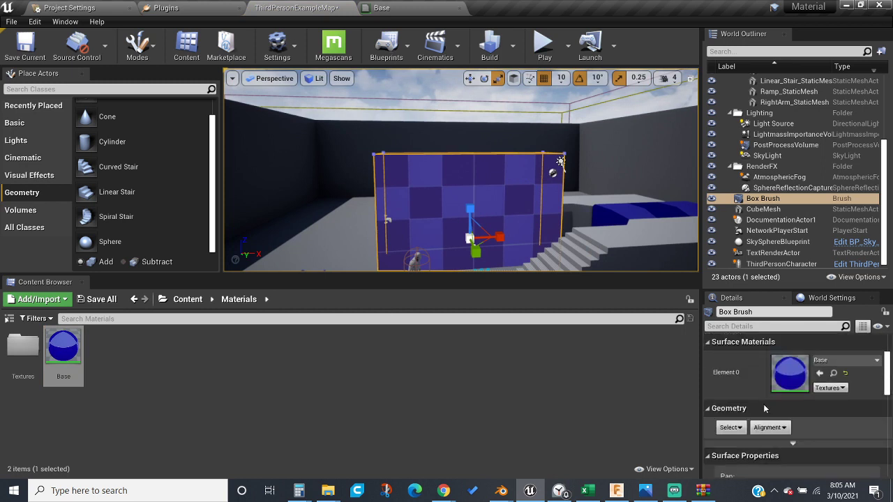
{"action": "left_click", "coordinate": [731, 428]}
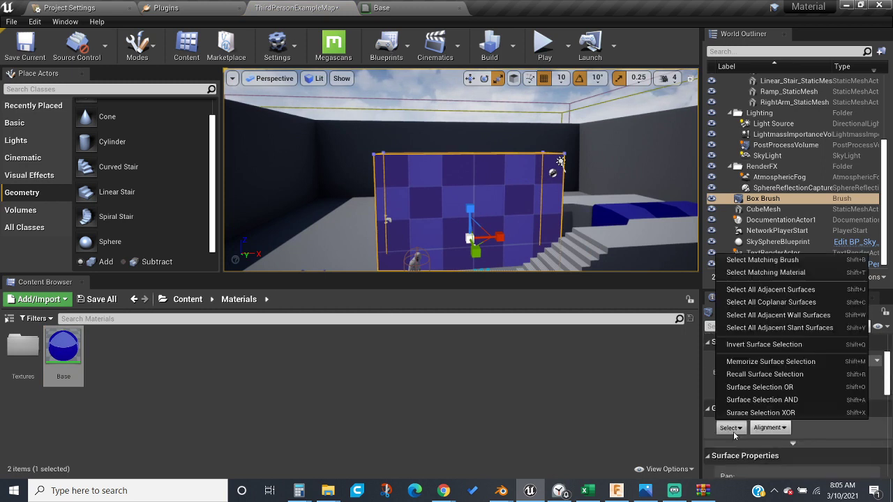
{"action": "left_click", "coordinate": [771, 290]}
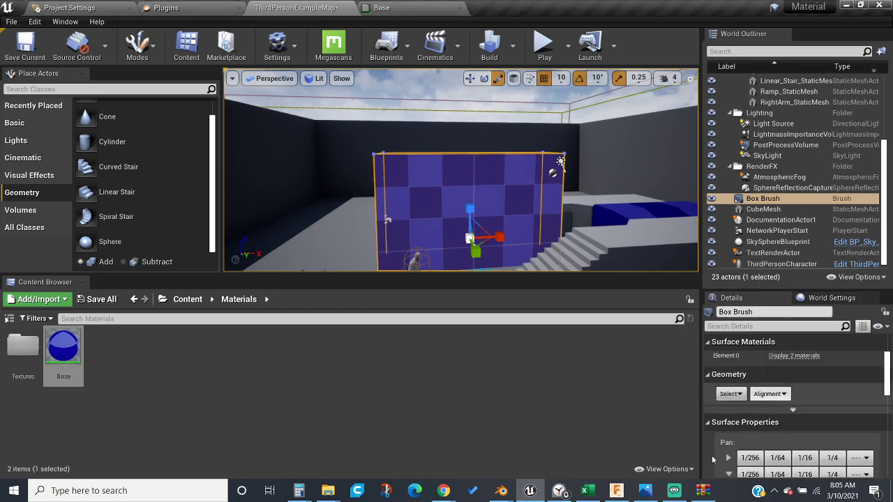
Show both surface materials of the box brush and replace WorldGridMaterial with Base on the remaining faces.
{"action": "scroll", "coordinate": [823, 428], "scroll_direction": "up", "scroll_amount": 2}
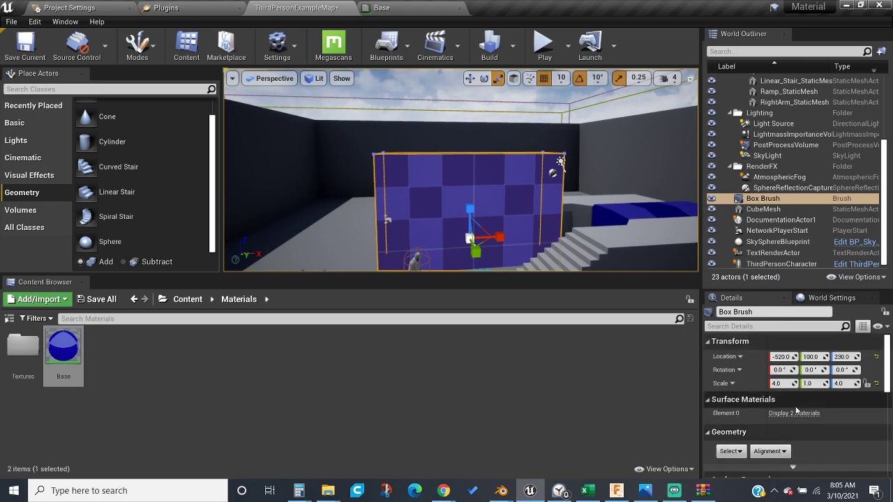
{"action": "left_click", "coordinate": [793, 413]}
{"action": "scroll", "coordinate": [792, 418], "scroll_direction": "down", "scroll_amount": 4}
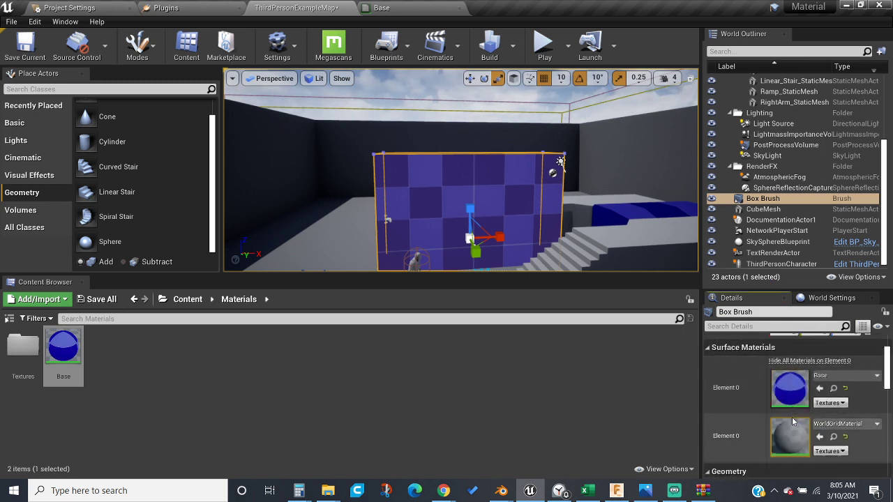
{"action": "left_click", "coordinate": [839, 414]}
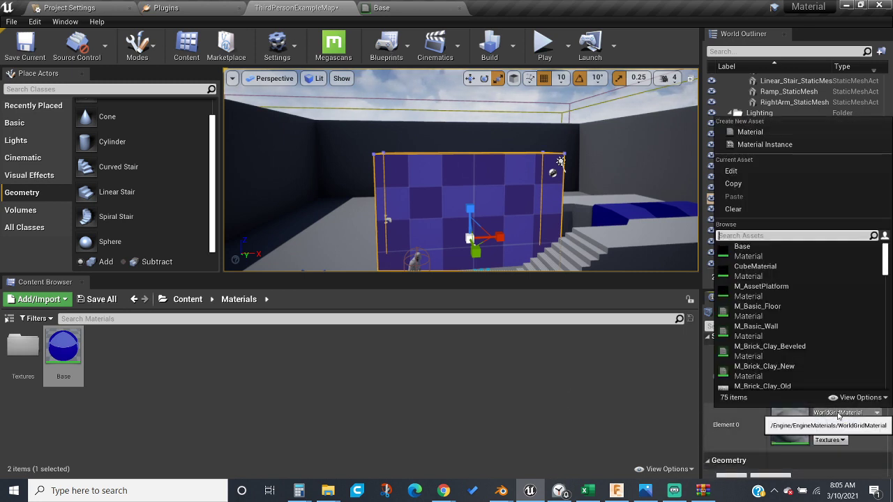
{"action": "type", "text": "base"}
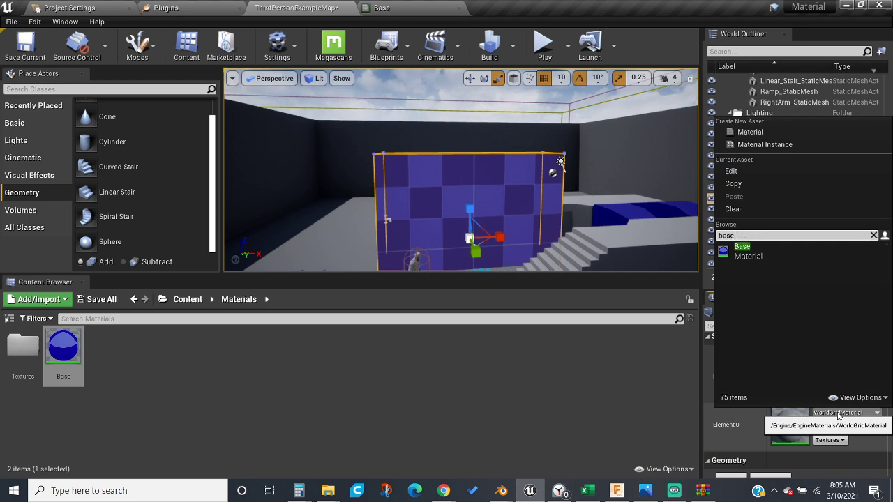
{"action": "left_click", "coordinate": [743, 248]}
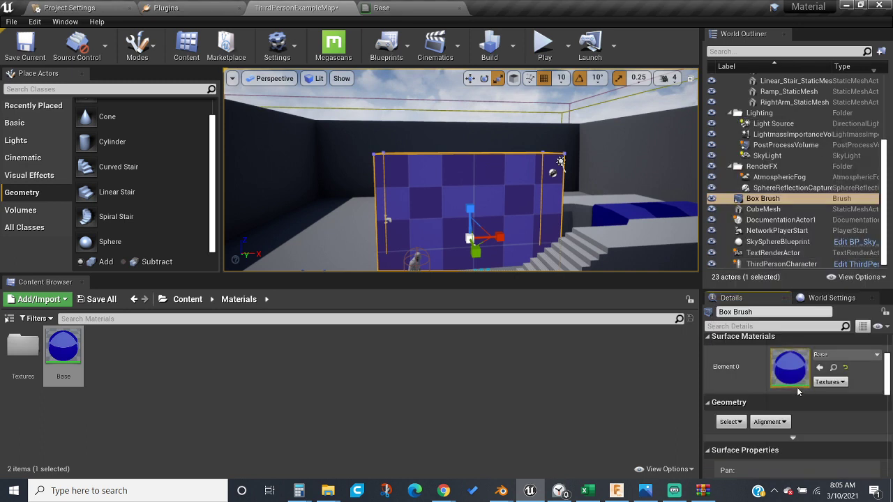
{"action": "left_click", "coordinate": [339, 121]}
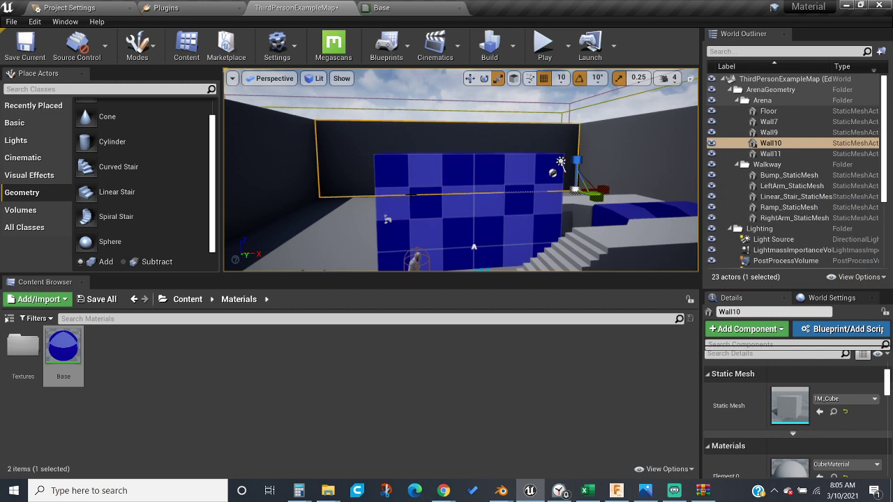
Delete the wall-sized box brush from the level.
{"action": "scroll", "coordinate": [410, 196], "scroll_direction": "up", "scroll_amount": 1}
{"action": "right_click_drag", "start_coordinate": [411, 195], "coordinate": [422, 269]}
{"action": "left_click", "coordinate": [433, 171]}
{"action": "key", "text": "Delete"}
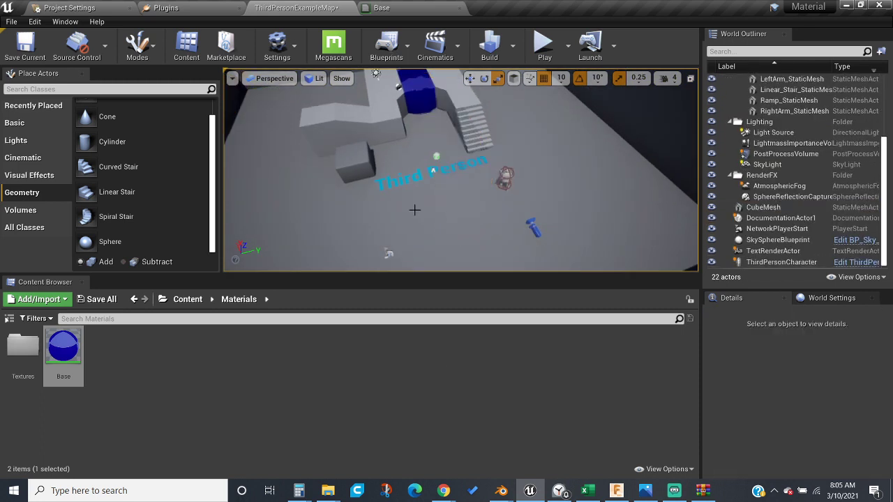
Try out a new box brush stretched along Y on the floor near the Third Person text, and delete it.
{"action": "scroll", "coordinate": [85, 166], "scroll_direction": "up", "scroll_amount": 1}
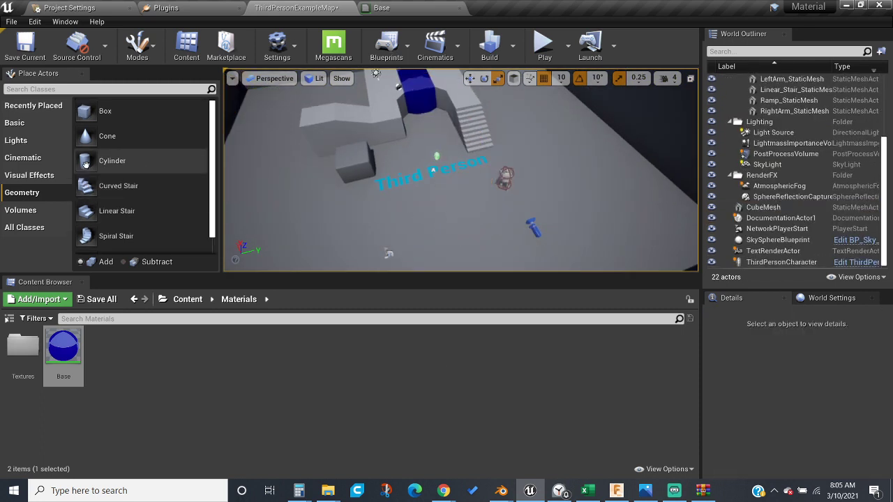
{"action": "scroll", "coordinate": [85, 163], "scroll_direction": "down", "scroll_amount": 1}
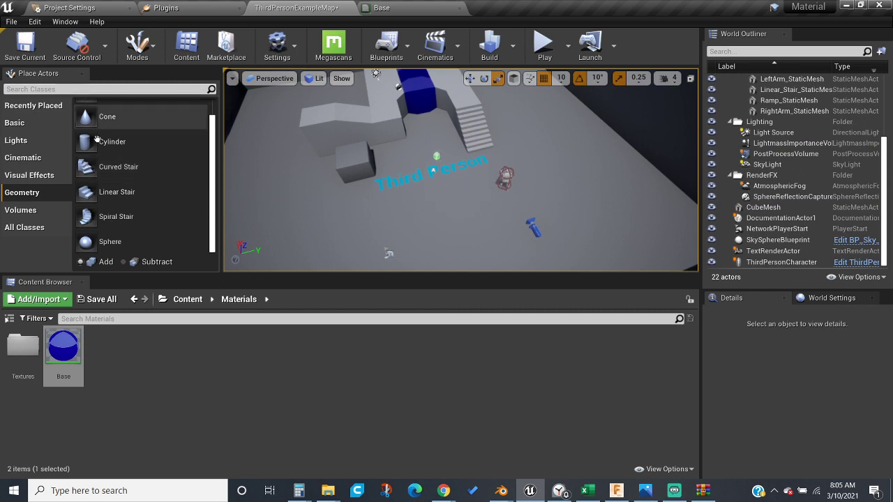
{"action": "scroll", "coordinate": [95, 140], "scroll_direction": "up", "scroll_amount": 1}
{"action": "mouse_move", "coordinate": [98, 117]}
{"action": "left_mouse_down"}
{"action": "mouse_move", "coordinate": [364, 222]}
{"action": "mouse_move", "coordinate": [411, 212]}
{"action": "left_mouse_up"}
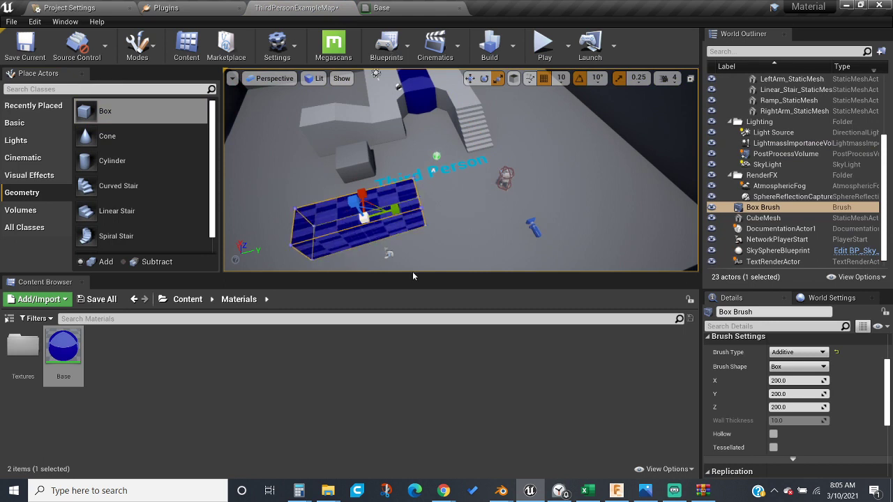
{"action": "left_click", "coordinate": [362, 232]}
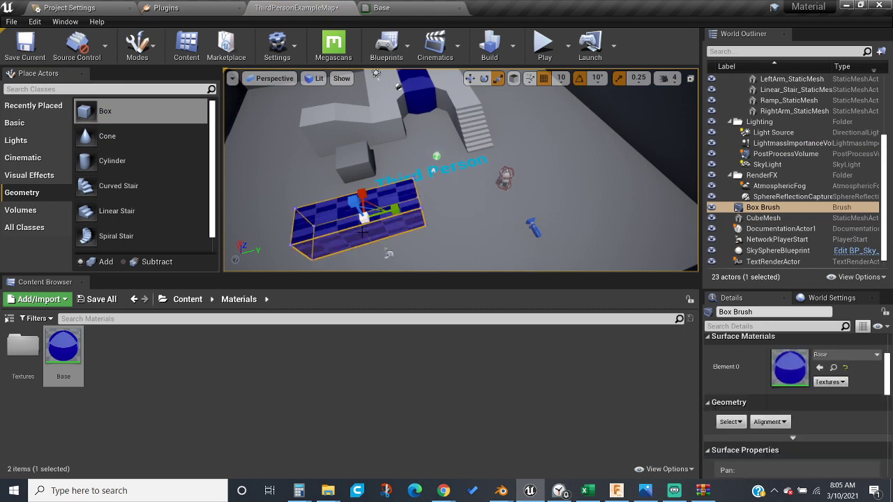
{"action": "key", "text": "Delete"}
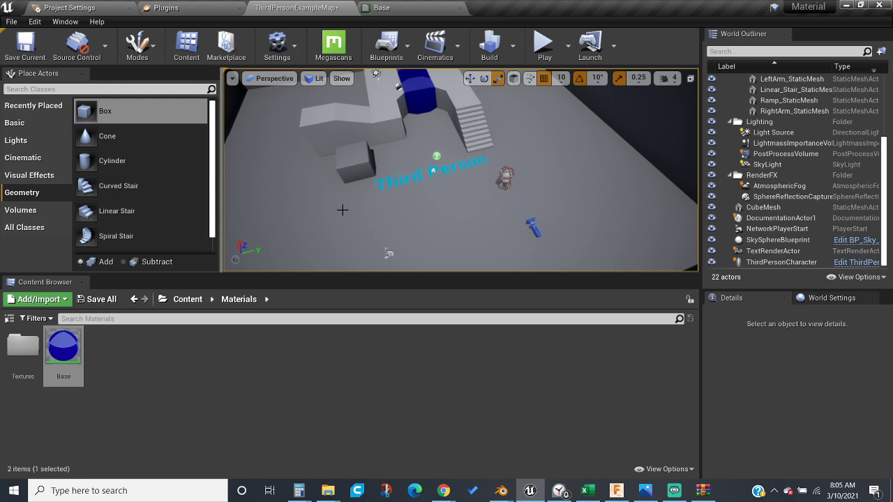
Place a fresh box brush on the open floor beside the grey cube and raise it above the ground.
{"action": "mouse_move", "coordinate": [342, 210]}
{"action": "right_mouse_down"}
{"action": "mouse_move", "coordinate": [334, 212]}
{"action": "mouse_move", "coordinate": [343, 210]}
{"action": "right_mouse_up"}
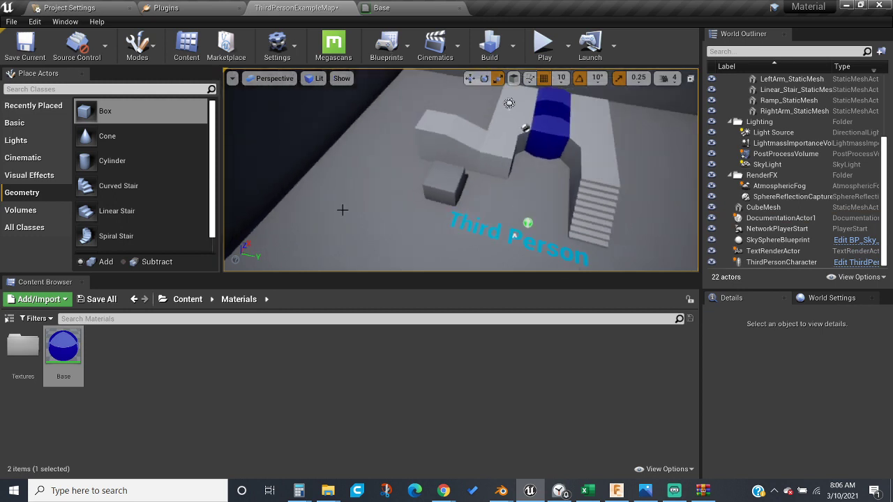
{"action": "mouse_move", "coordinate": [139, 112]}
{"action": "left_mouse_down"}
{"action": "mouse_move", "coordinate": [276, 155]}
{"action": "mouse_move", "coordinate": [363, 215]}
{"action": "left_mouse_up"}
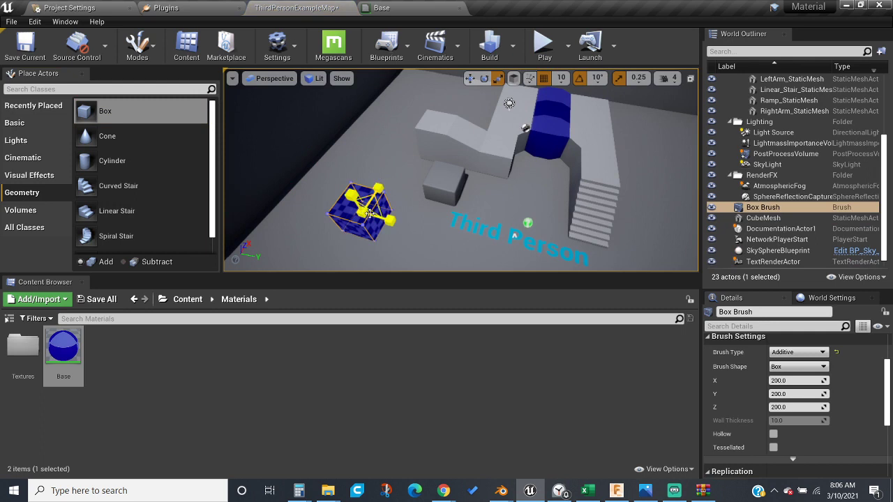
{"action": "scroll", "coordinate": [794, 368], "scroll_direction": "down", "scroll_amount": 1}
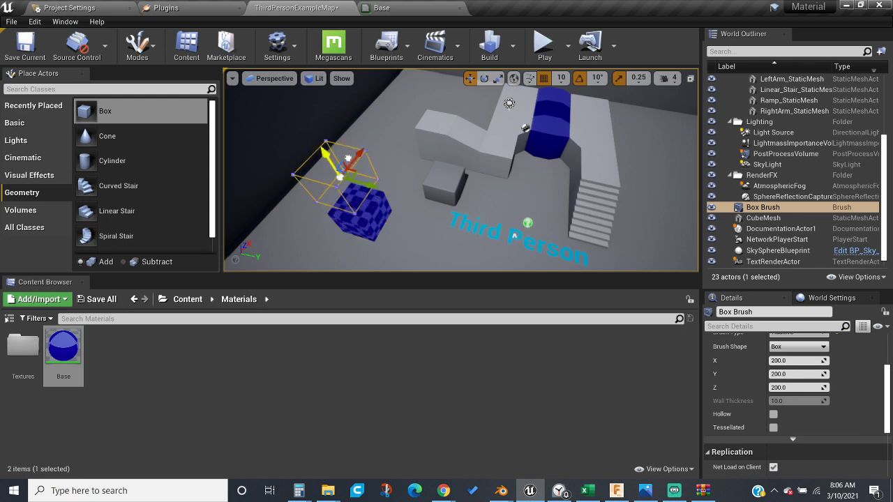
{"action": "left_click_drag", "start_coordinate": [348, 159], "coordinate": [434, 222]}
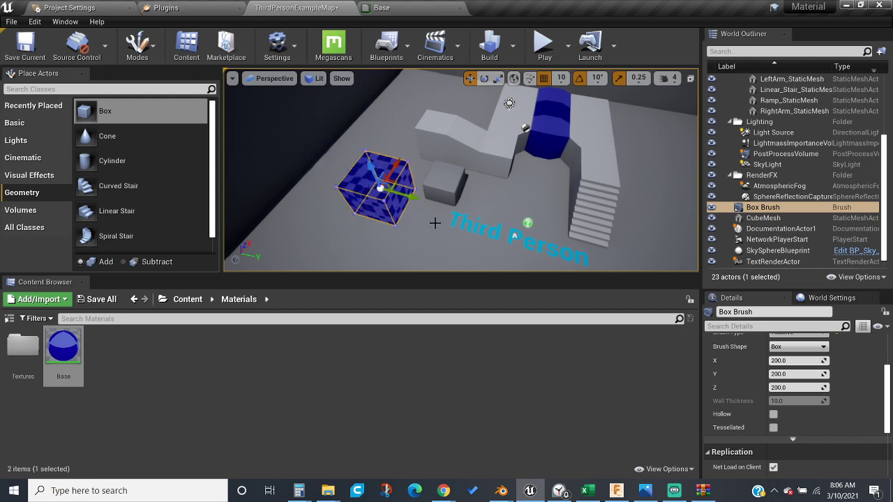
View the box brush from the front, select its front face and inspect its surface properties.
{"action": "mouse_move", "coordinate": [342, 228]}
{"action": "right_mouse_down"}
{"action": "mouse_move", "coordinate": [266, 195]}
{"action": "mouse_move", "coordinate": [335, 181]}
{"action": "mouse_move", "coordinate": [321, 185]}
{"action": "mouse_move", "coordinate": [454, 252]}
{"action": "mouse_move", "coordinate": [381, 167]}
{"action": "mouse_move", "coordinate": [405, 172]}
{"action": "right_mouse_up"}
{"action": "left_click", "coordinate": [568, 154]}
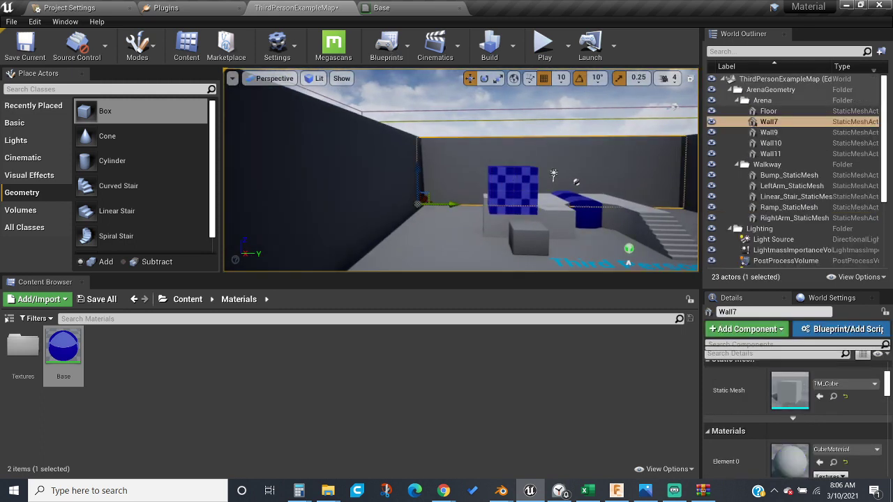
{"action": "left_click", "coordinate": [513, 187]}
{"action": "scroll", "coordinate": [807, 446], "scroll_direction": "up", "scroll_amount": 3}
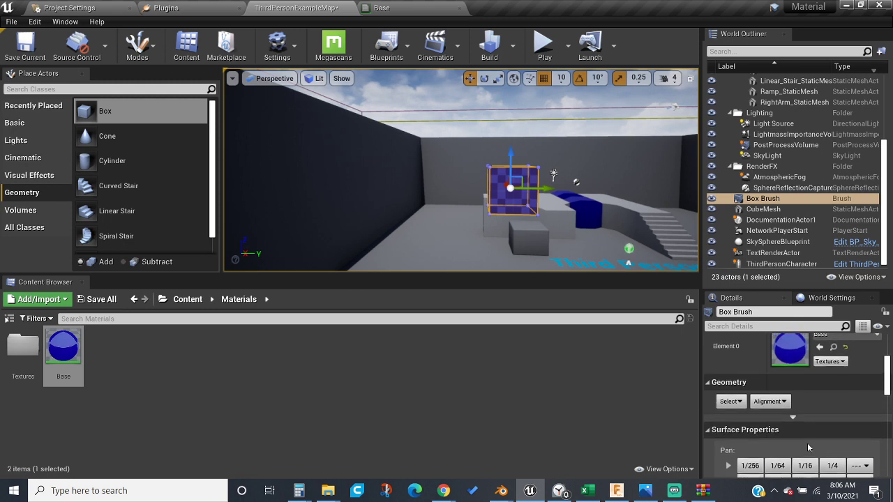
{"action": "scroll", "coordinate": [807, 447], "scroll_direction": "down", "scroll_amount": 4}
{"action": "scroll", "coordinate": [807, 447], "scroll_direction": "down", "scroll_amount": 6}
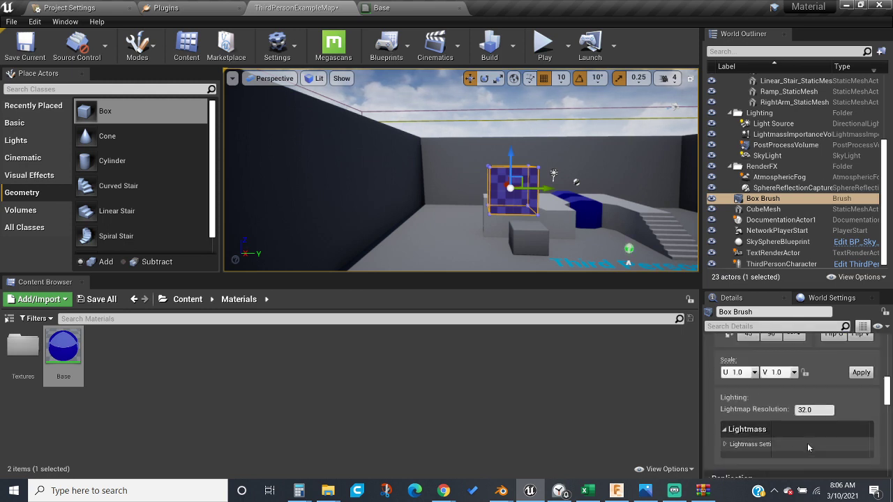
Select the whole Box Brush actor and increase its Y size in the brush settings to about 901.
{"action": "left_click", "coordinate": [551, 155]}
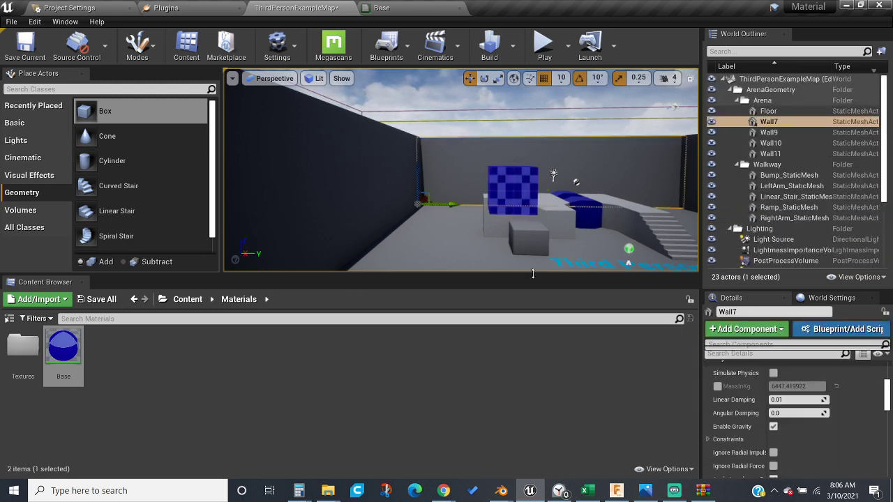
{"action": "left_click", "coordinate": [761, 165]}
{"action": "scroll", "coordinate": [773, 166], "scroll_direction": "down", "scroll_amount": 3}
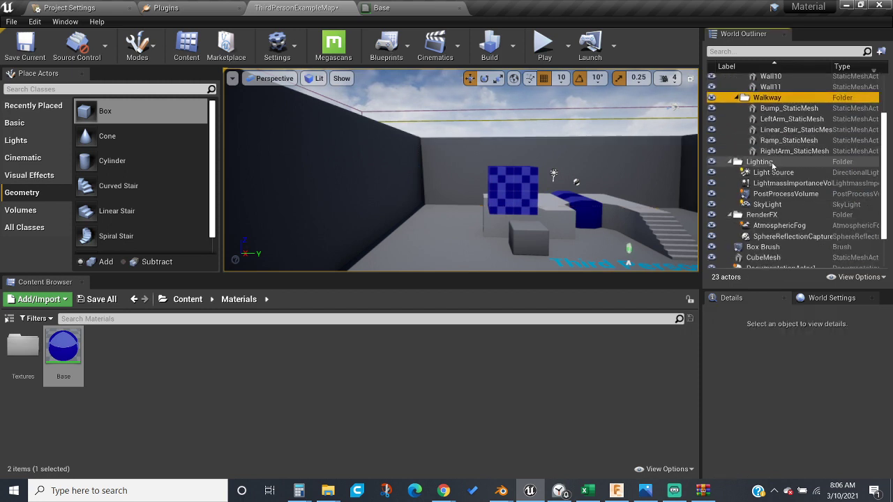
{"action": "left_click", "coordinate": [741, 249]}
{"action": "scroll", "coordinate": [747, 360], "scroll_direction": "down", "scroll_amount": 3}
{"action": "scroll", "coordinate": [747, 360], "scroll_direction": "up", "scroll_amount": 4}
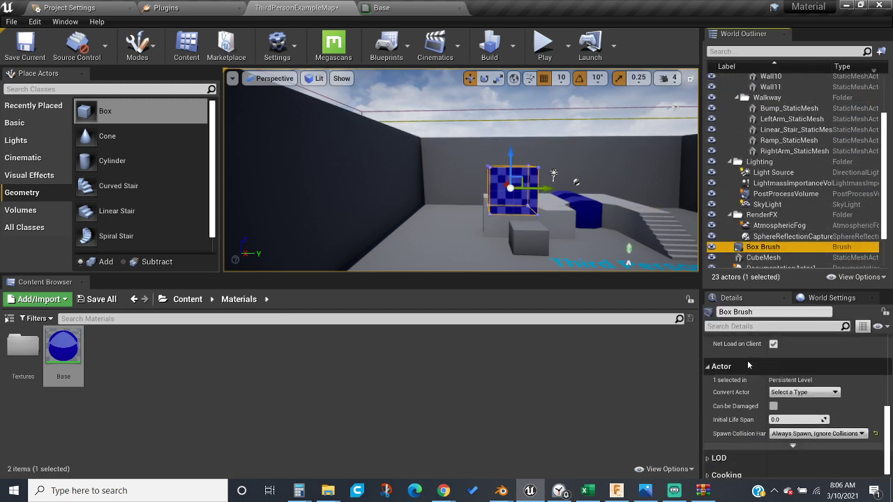
{"action": "scroll", "coordinate": [747, 360], "scroll_direction": "up", "scroll_amount": 3}
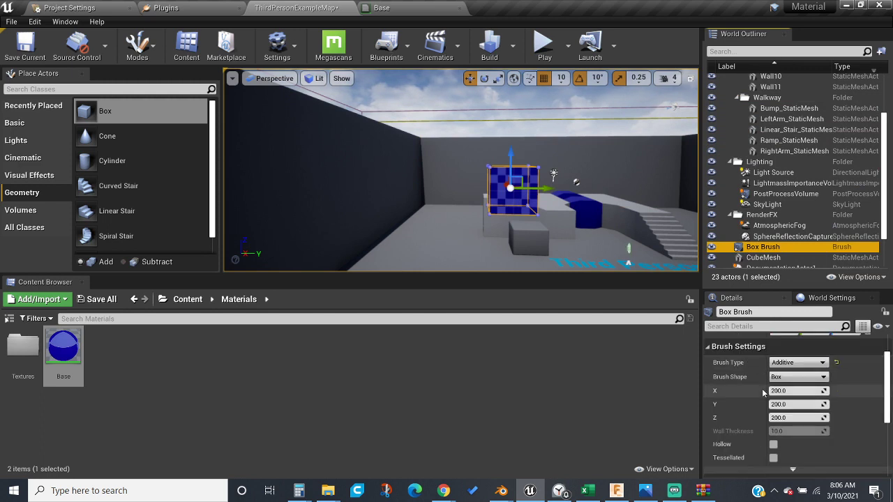
{"action": "mouse_move", "coordinate": [781, 404]}
{"action": "left_mouse_down"}
{"action": "mouse_move", "coordinate": [858, 405]}
{"action": "mouse_move", "coordinate": [788, 405]}
{"action": "mouse_move", "coordinate": [806, 406]}
{"action": "left_mouse_up"}
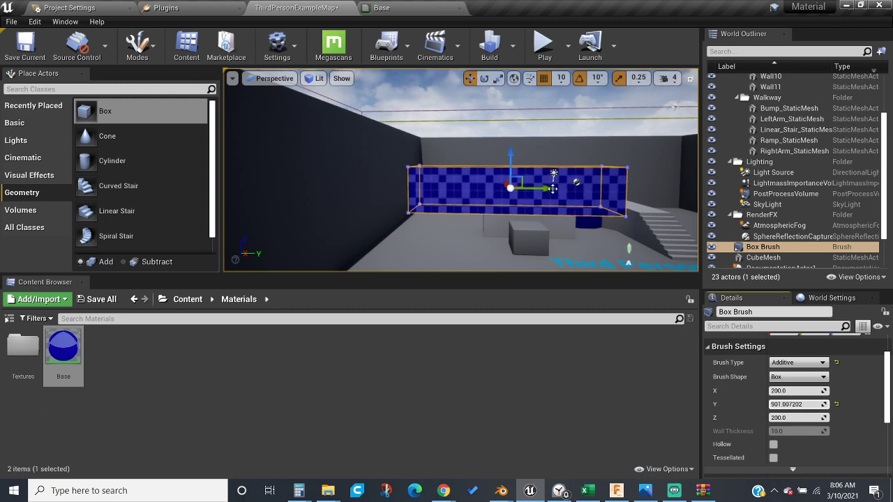
Examine how the checkered Base texture tiles along the lengthened box brush from close up and from farther away.
{"action": "scroll", "coordinate": [552, 188], "scroll_direction": "up", "scroll_amount": 5}
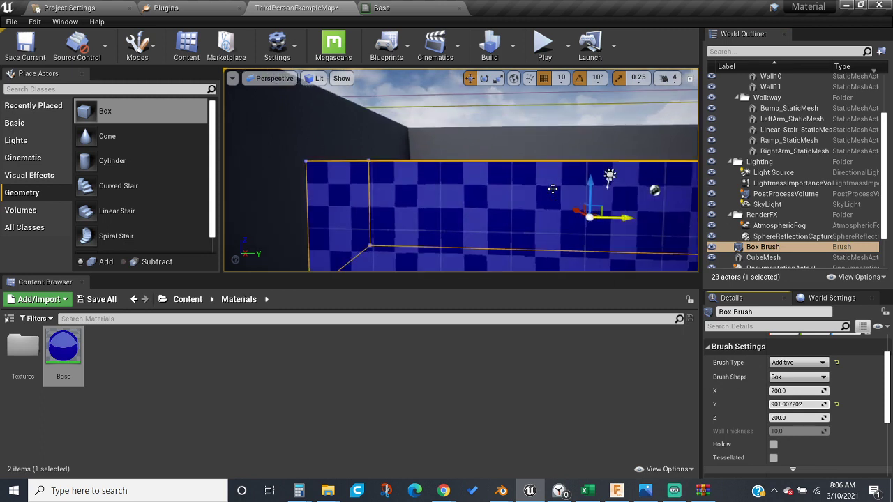
{"action": "scroll", "coordinate": [553, 188], "scroll_direction": "down", "scroll_amount": 1}
{"action": "scroll", "coordinate": [553, 188], "scroll_direction": "down", "scroll_amount": 5}
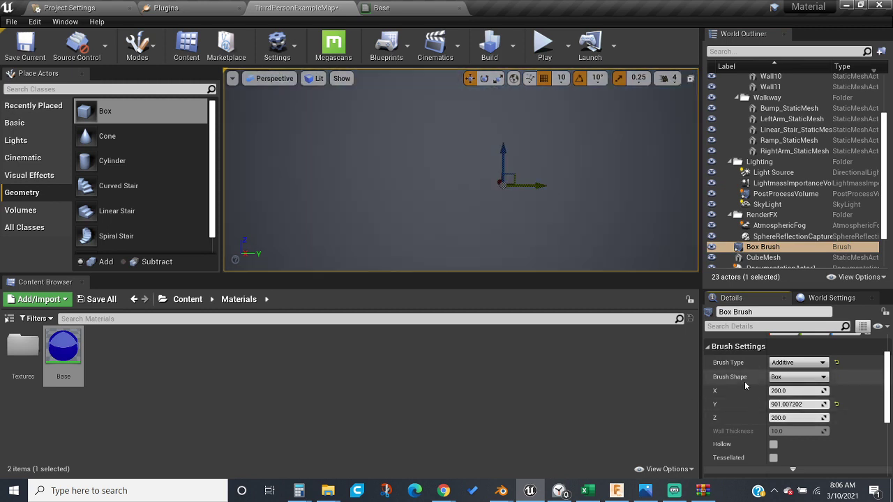
{"action": "scroll", "coordinate": [745, 385], "scroll_direction": "up", "scroll_amount": 2}
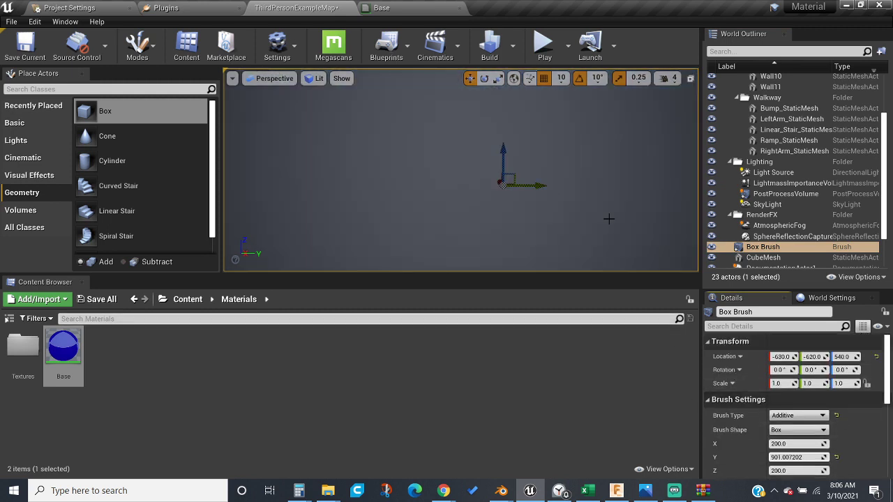
{"action": "left_click", "coordinate": [609, 219]}
{"action": "key", "text": "f"}
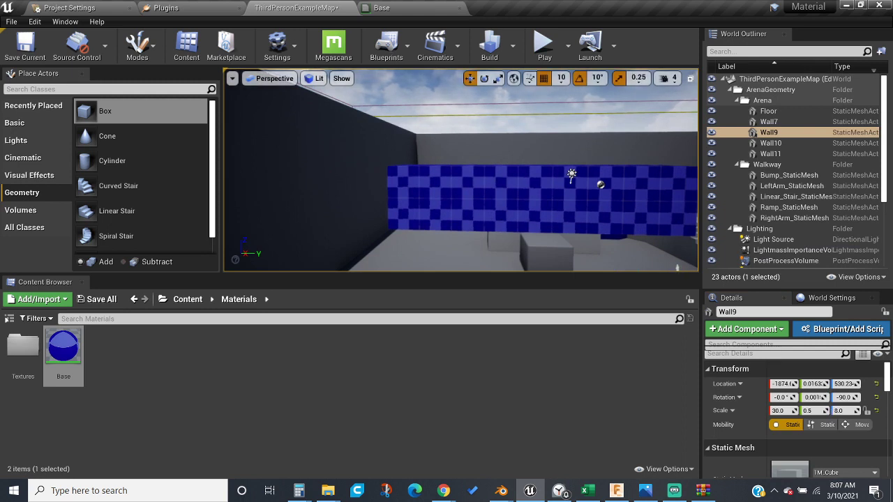
{"action": "left_click", "coordinate": [572, 175]}
{"action": "key", "text": "f"}
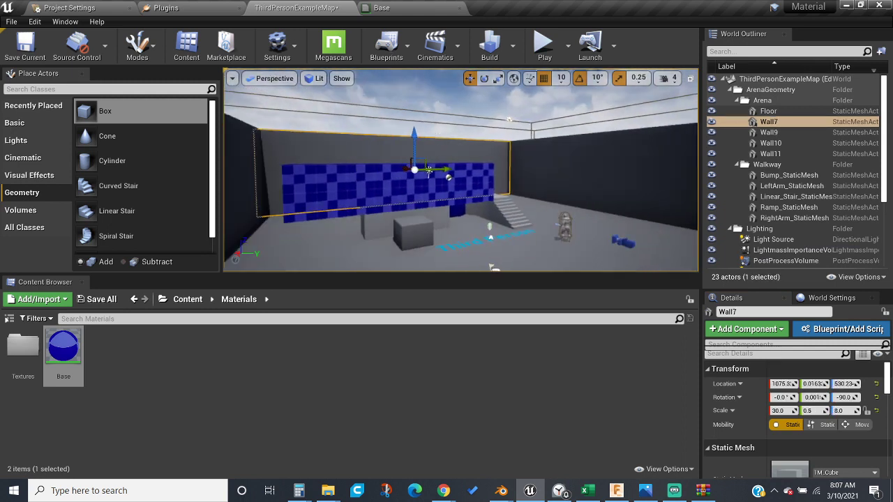
{"action": "mouse_move", "coordinate": [461, 174]}
{"action": "right_mouse_down"}
{"action": "mouse_move", "coordinate": [412, 188]}
{"action": "mouse_move", "coordinate": [402, 174]}
{"action": "mouse_move", "coordinate": [488, 192]}
{"action": "mouse_move", "coordinate": [474, 168]}
{"action": "right_mouse_up"}
{"action": "key", "text": "w"}
{"action": "right_click_drag", "start_coordinate": [523, 199], "coordinate": [515, 200]}
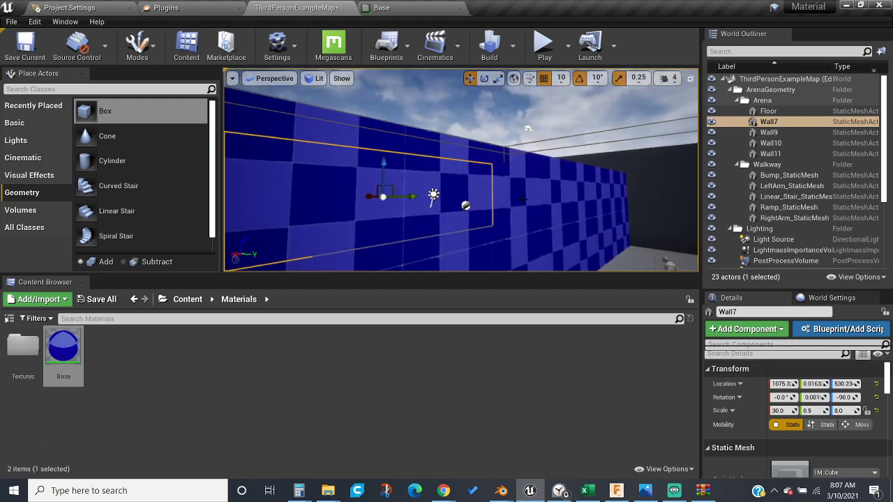
{"action": "scroll", "coordinate": [523, 200], "scroll_direction": "up", "scroll_amount": 5}
{"action": "scroll", "coordinate": [581, 243], "scroll_direction": "down", "scroll_amount": 1}
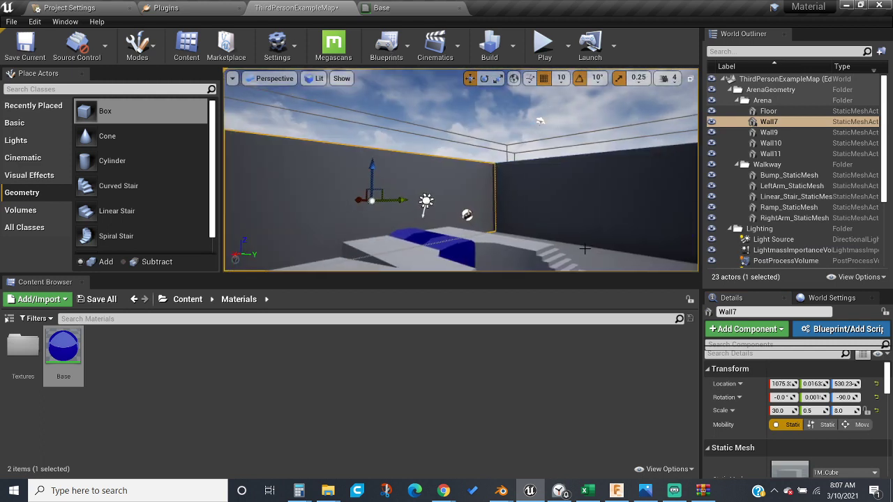
{"action": "right_click_drag", "start_coordinate": [581, 244], "coordinate": [592, 264]}
{"action": "scroll", "coordinate": [586, 261], "scroll_direction": "down", "scroll_amount": 5}
{"action": "scroll", "coordinate": [586, 267], "scroll_direction": "up", "scroll_amount": 6}
{"action": "scroll", "coordinate": [597, 265], "scroll_direction": "down", "scroll_amount": 3}
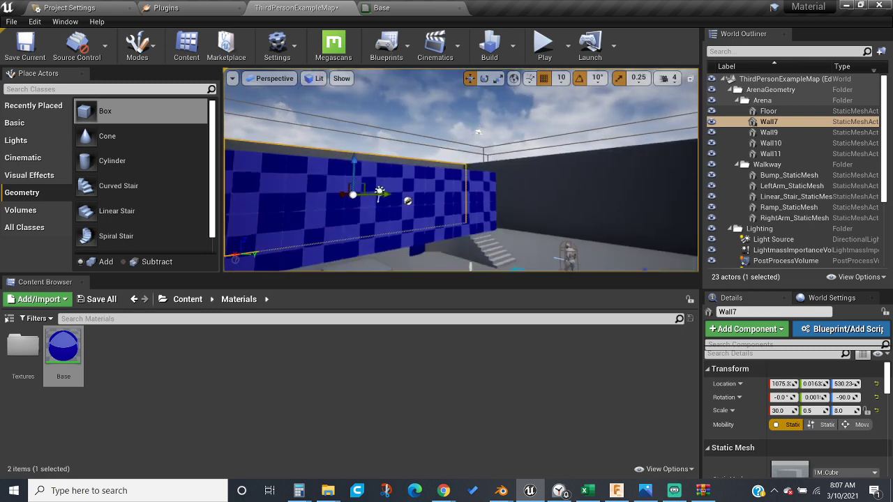